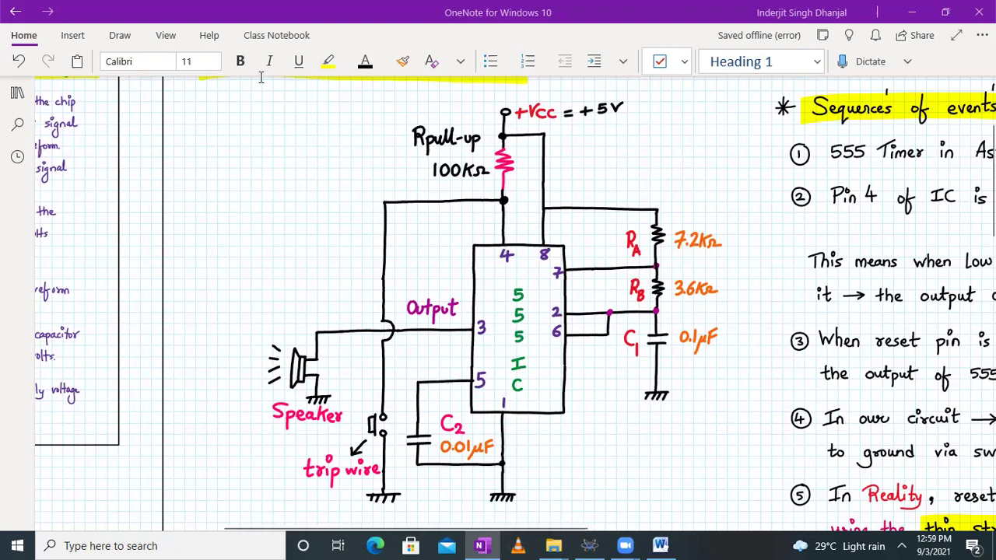
# Step: Restore OneNote from full screen to a left-side window and bring File Explorer's LAB 4 folder forward
pyautogui.moveTo(252, 11)
pyautogui.mouseDown()
pyautogui.moveTo(241, 6)
pyautogui.moveTo(252, 13)
pyautogui.mouseUp()
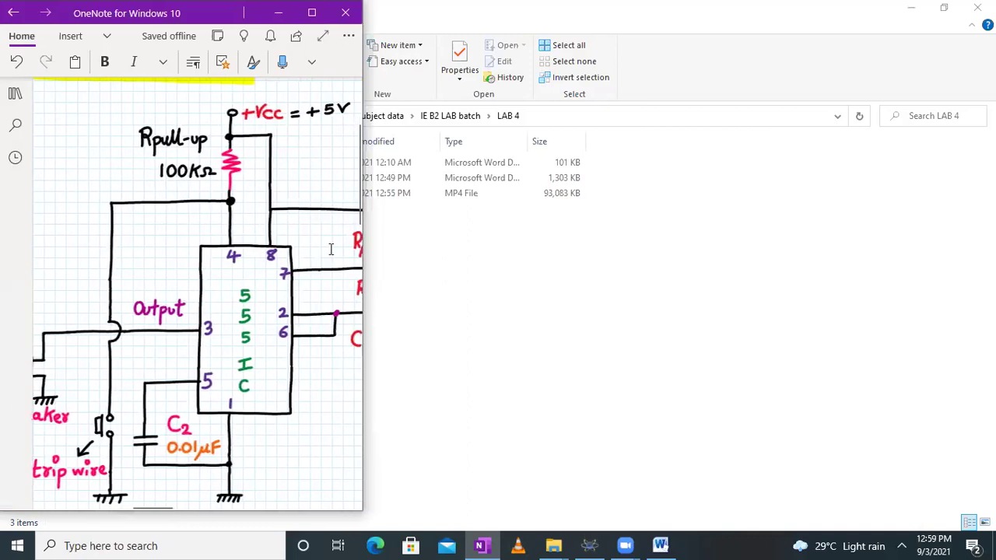
pyautogui.click(682, 441)
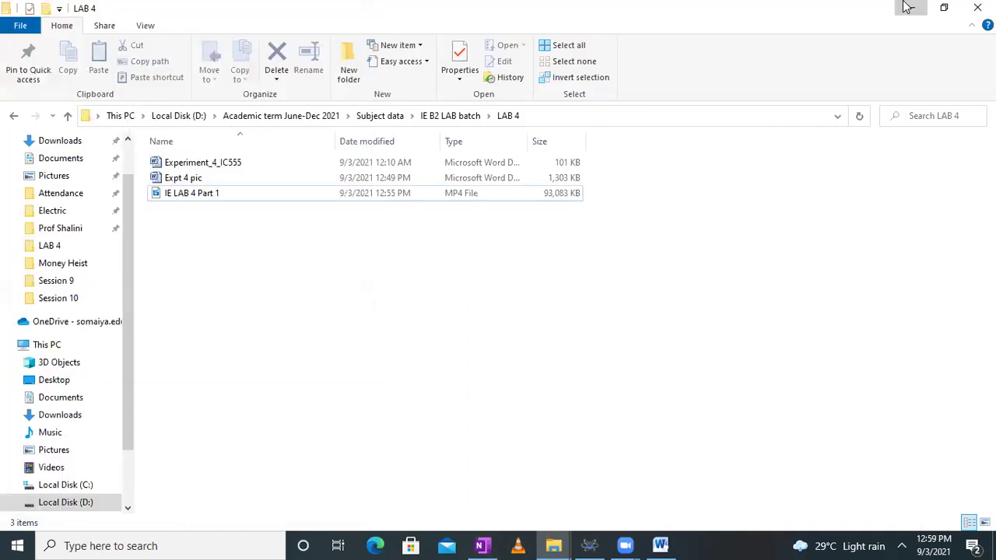
# Step: Minimize File Explorer and restore the Proteus window beside the OneNote notes
pyautogui.click(907, 7)
pyautogui.click(593, 542)
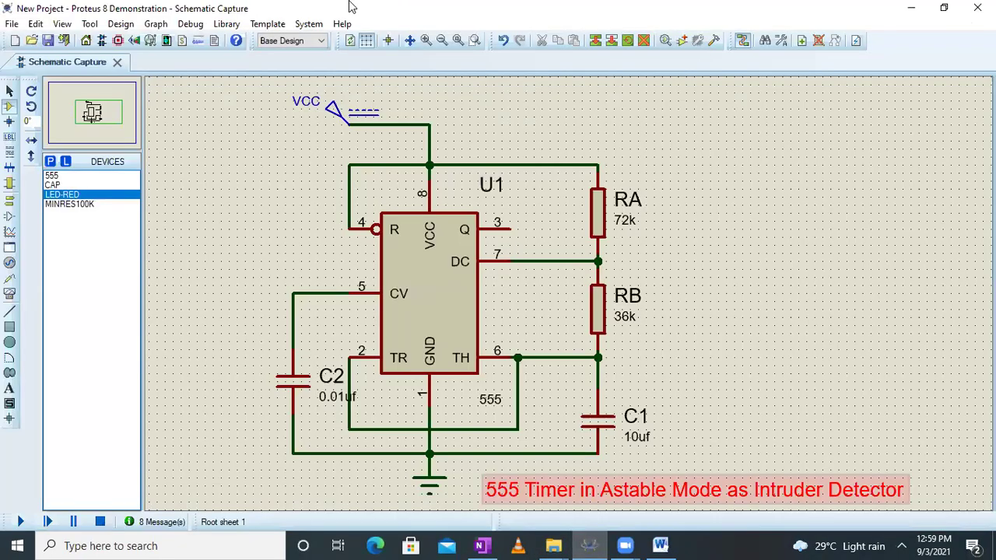
pyautogui.doubleClick(330, 7)
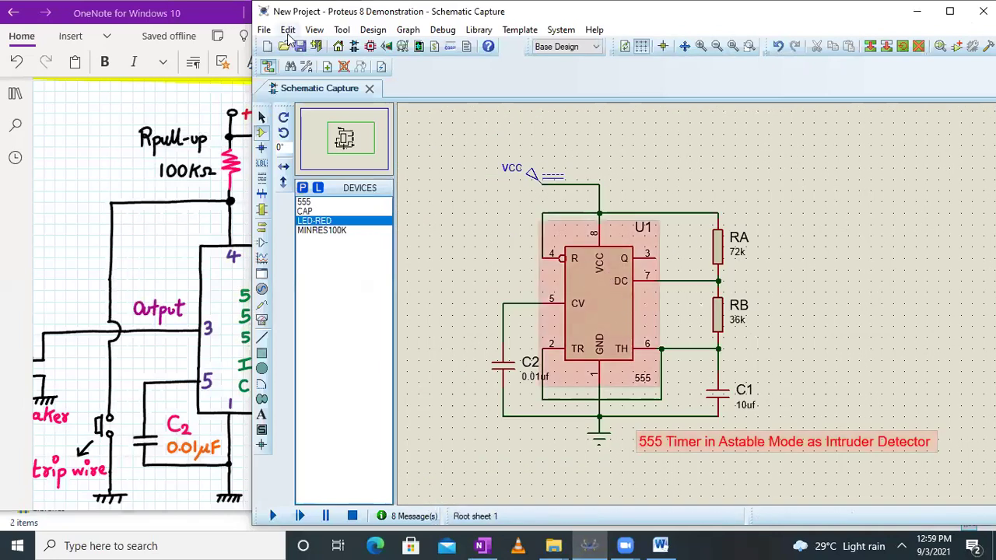
# Step: Zoom into the 555 astable circuit with Zoom To Area and pan it into view
pyautogui.click(314, 29)
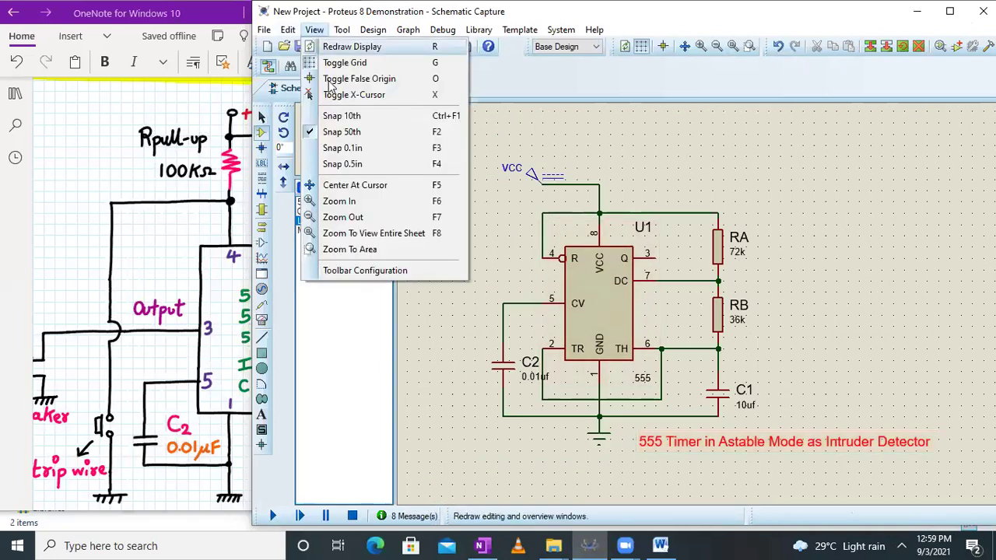
pyautogui.click(352, 249)
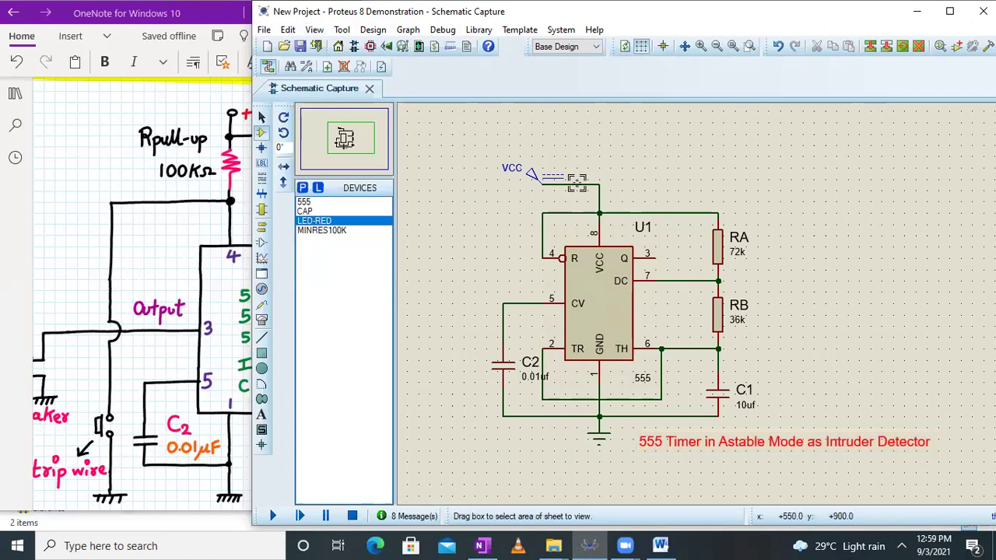
pyautogui.moveTo(470, 158); pyautogui.dragTo(943, 461)
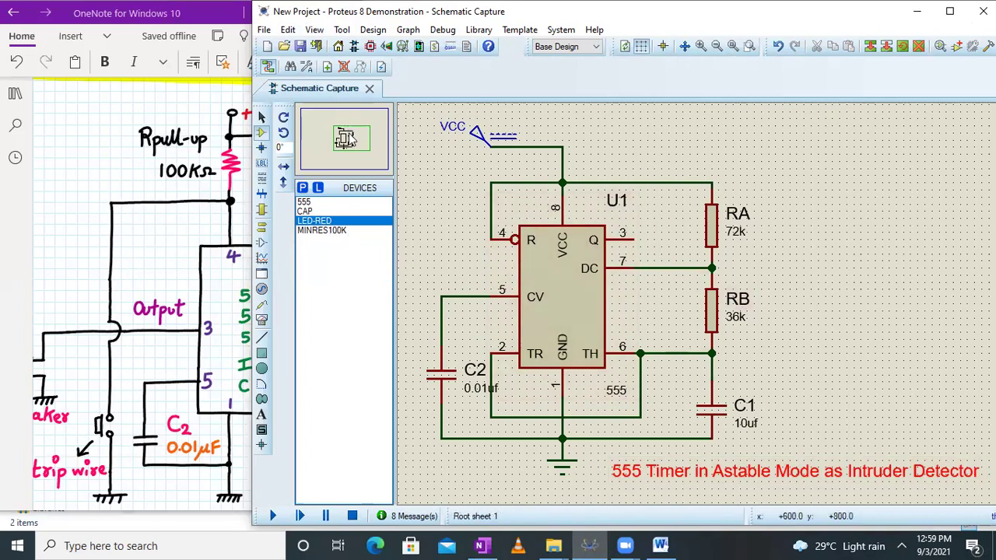
pyautogui.moveTo(346, 139); pyautogui.dragTo(295, 175)
pyautogui.click(345, 139)
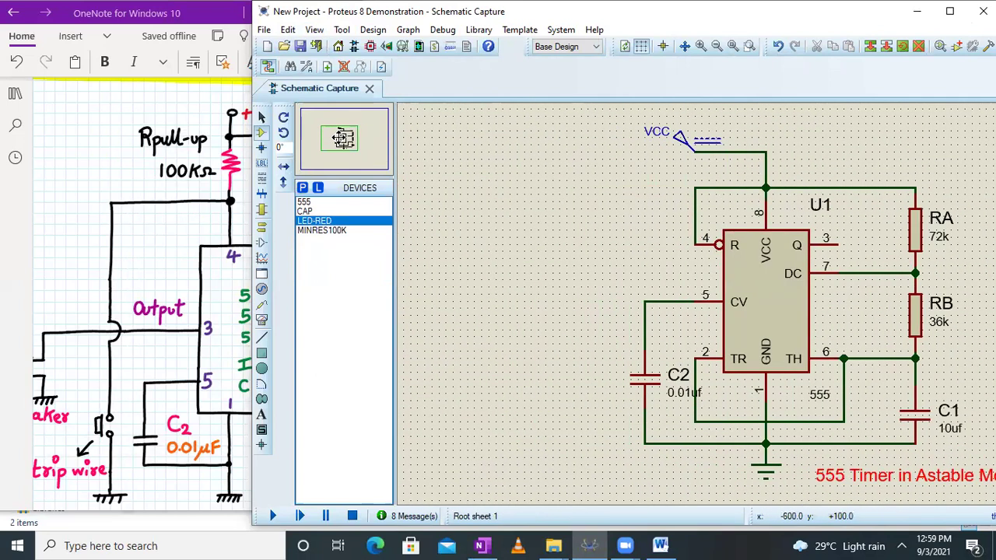
pyautogui.hscroll(3, 216, 233)
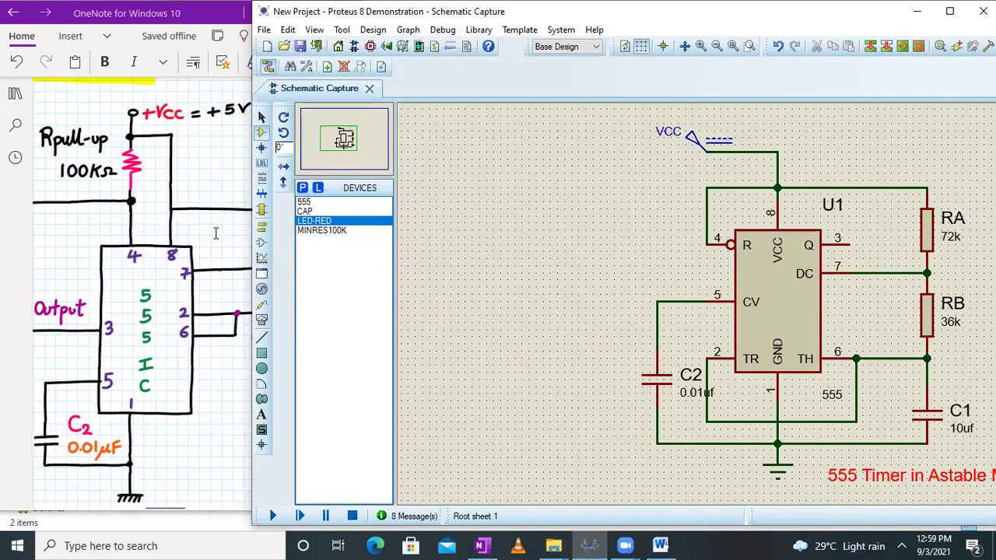
pyautogui.hscroll(-1, 216, 234)
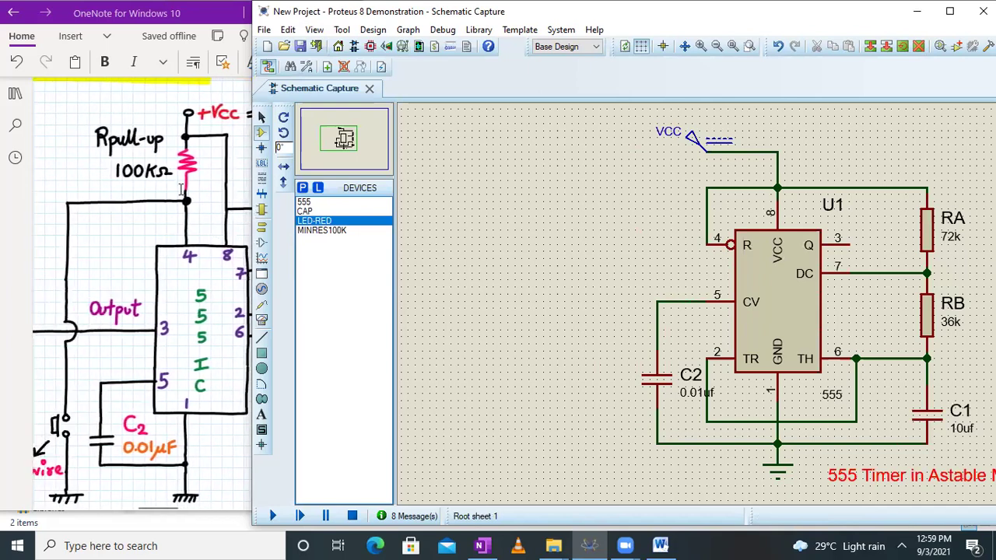
pyautogui.hscroll(1, 180, 189)
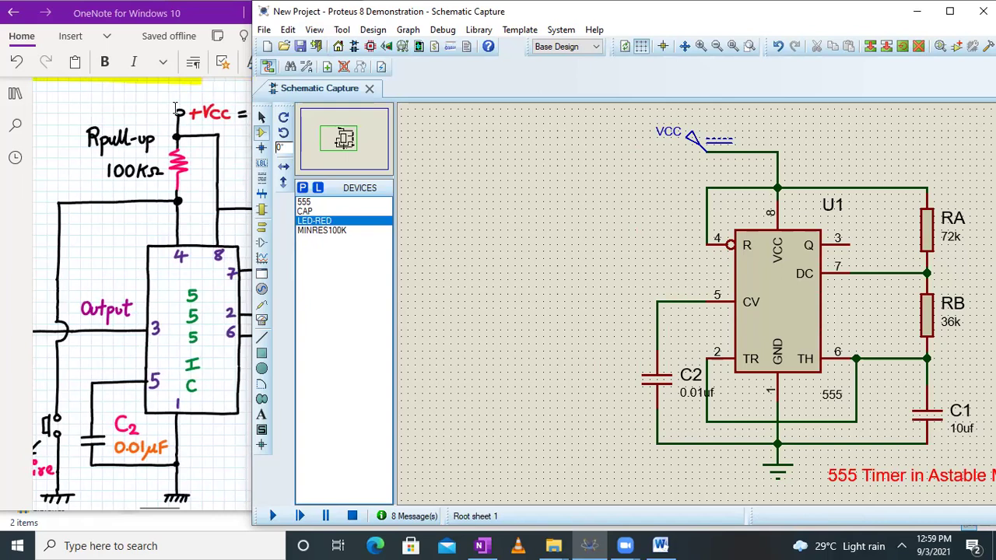
pyautogui.hscroll(5, 185, 137)
pyautogui.hscroll(-7, 187, 139)
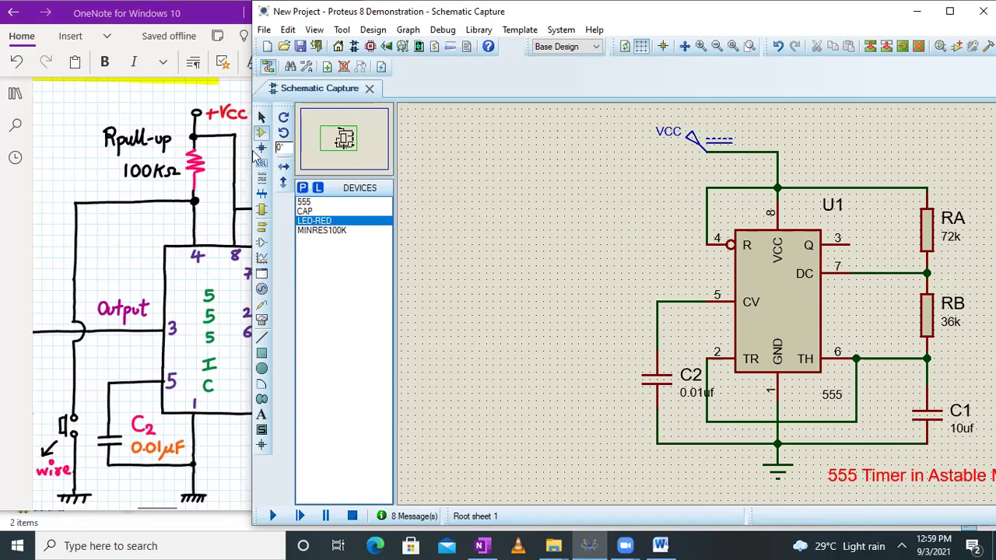
pyautogui.rightClick(707, 201)
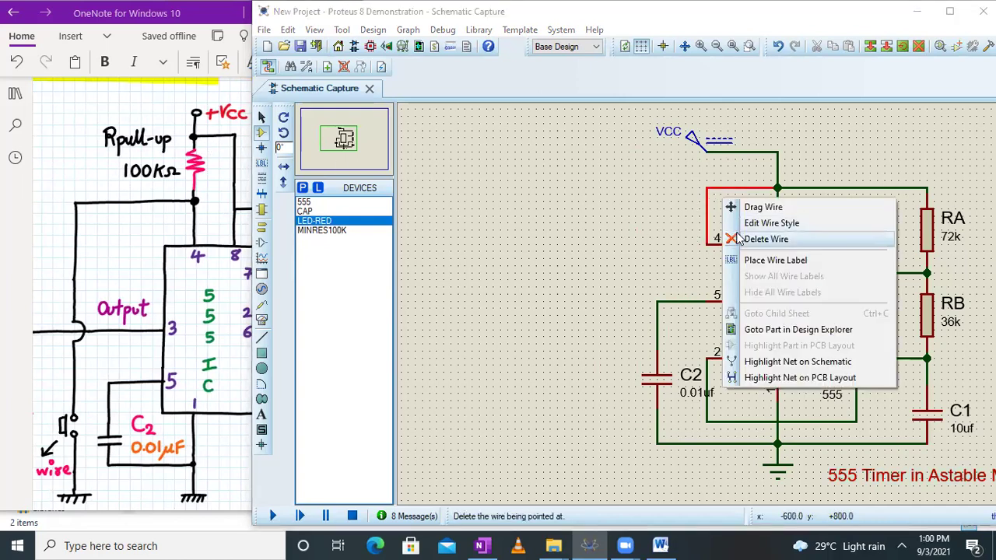
# Step: Delete the pin 4 to VCC wire, then trial-place capacitor C3 by pin 4 and remove it
pyautogui.click(766, 238)
pyautogui.click(304, 211)
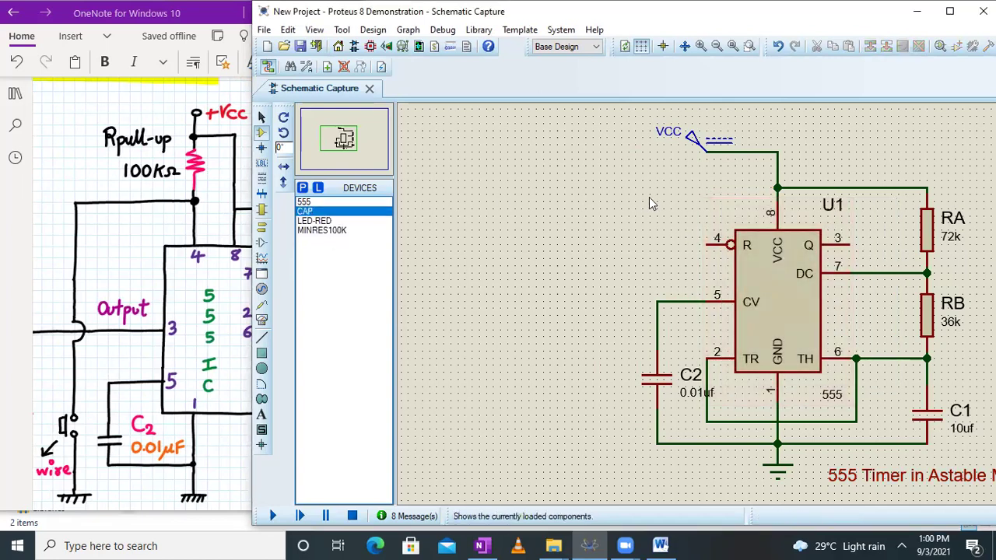
pyautogui.click(671, 194)
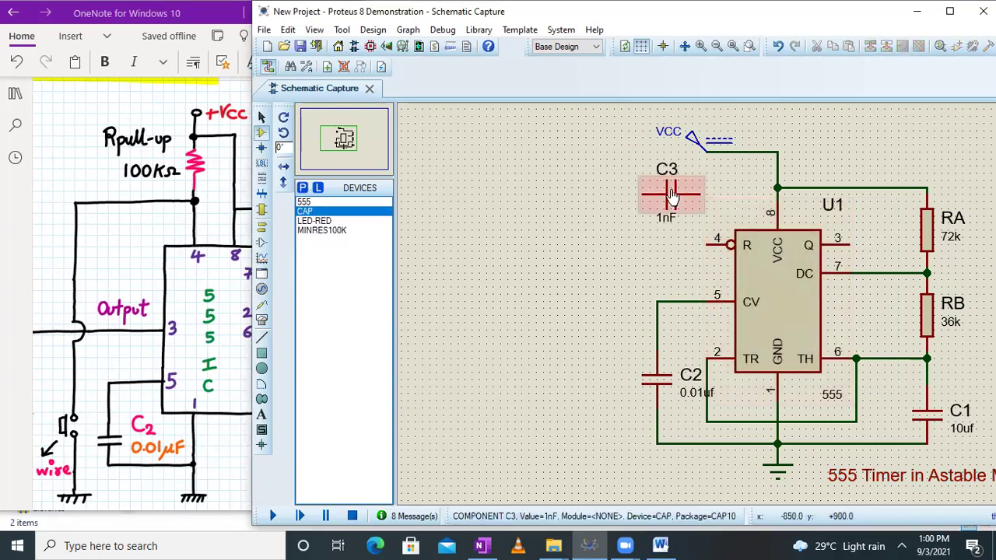
pyautogui.click(670, 212)
pyautogui.moveTo(670, 212); pyautogui.dragTo(663, 234)
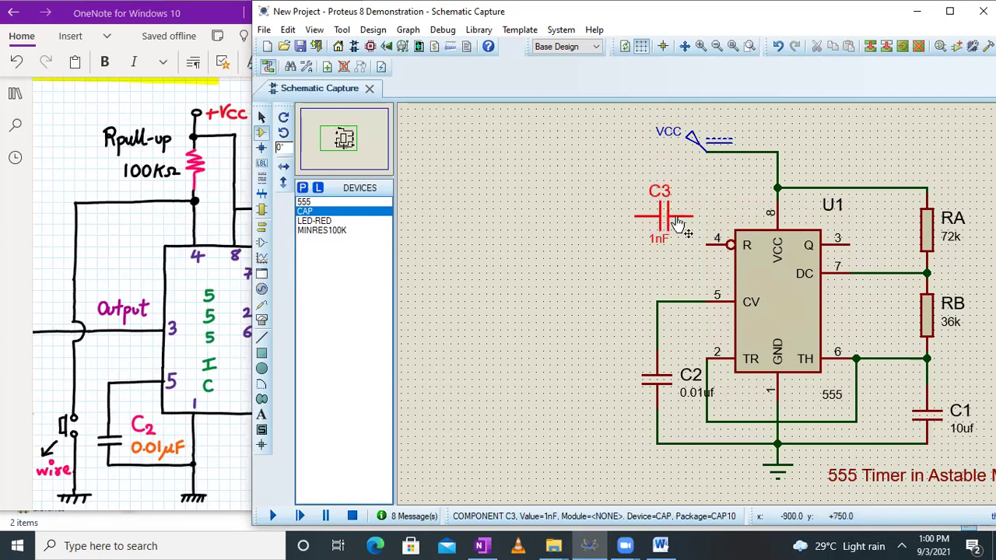
pyautogui.click(707, 242)
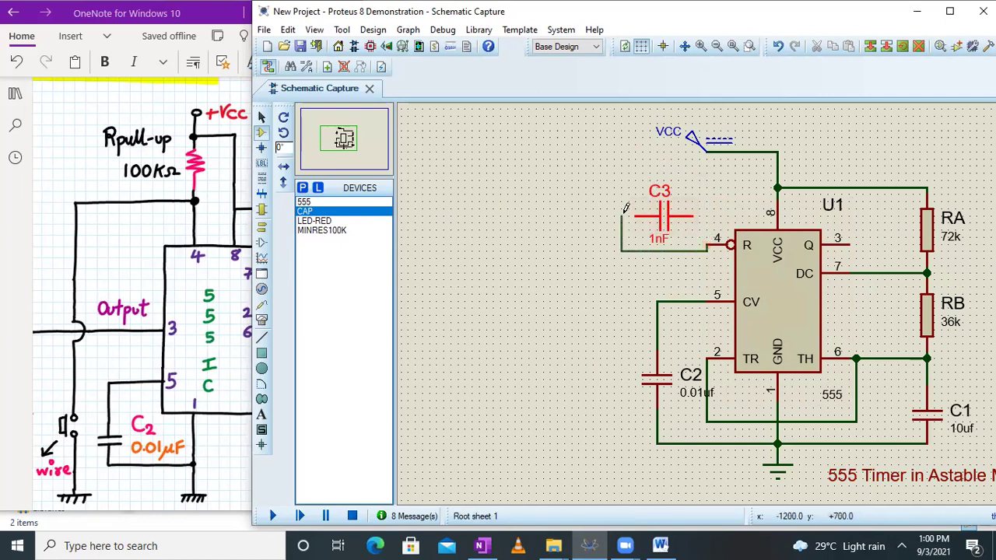
pyautogui.press('Escape')
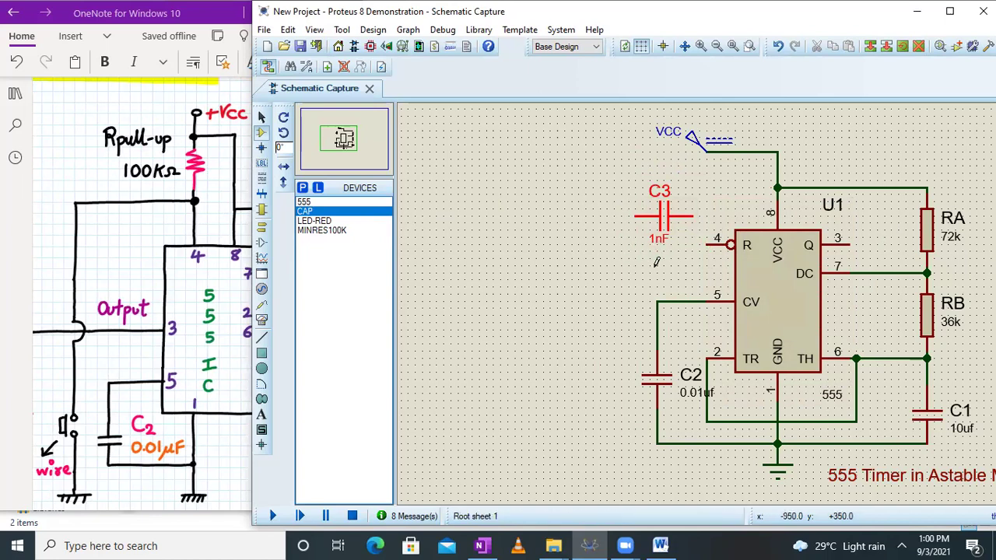
pyautogui.rightClick(670, 214)
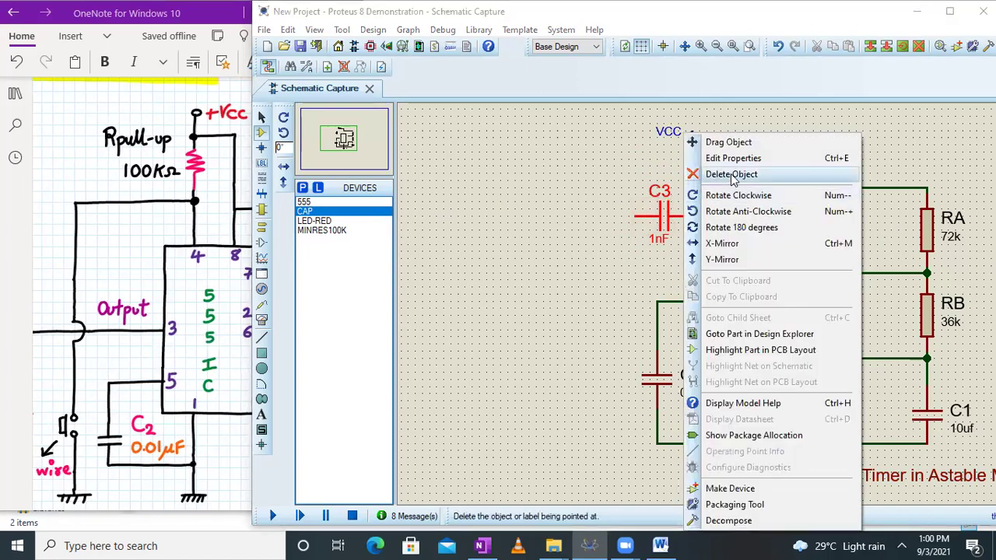
pyautogui.click(731, 175)
# Step: Place a MINRES100K resistor R1, rotated vertical, beside the 555 reset pin
pyautogui.click(322, 231)
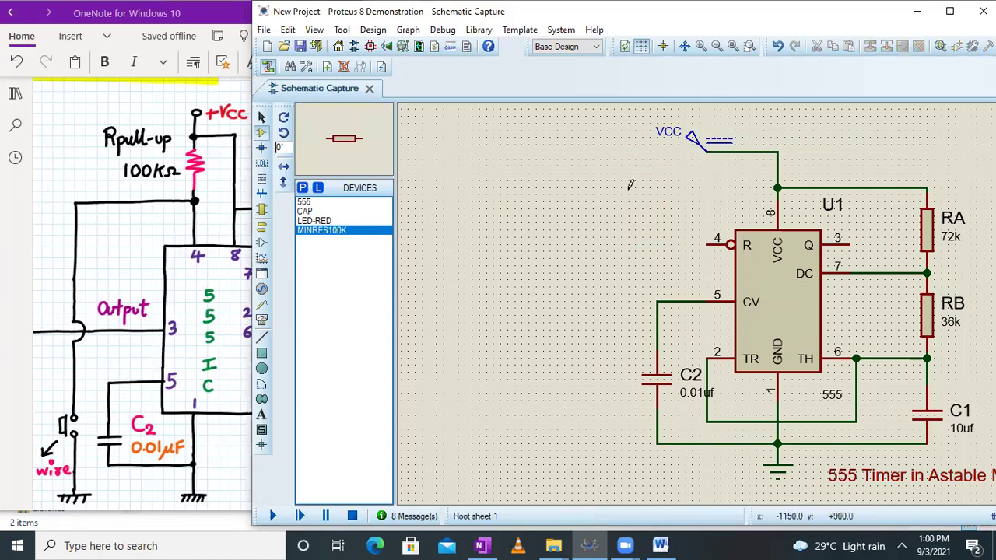
pyautogui.click(673, 194)
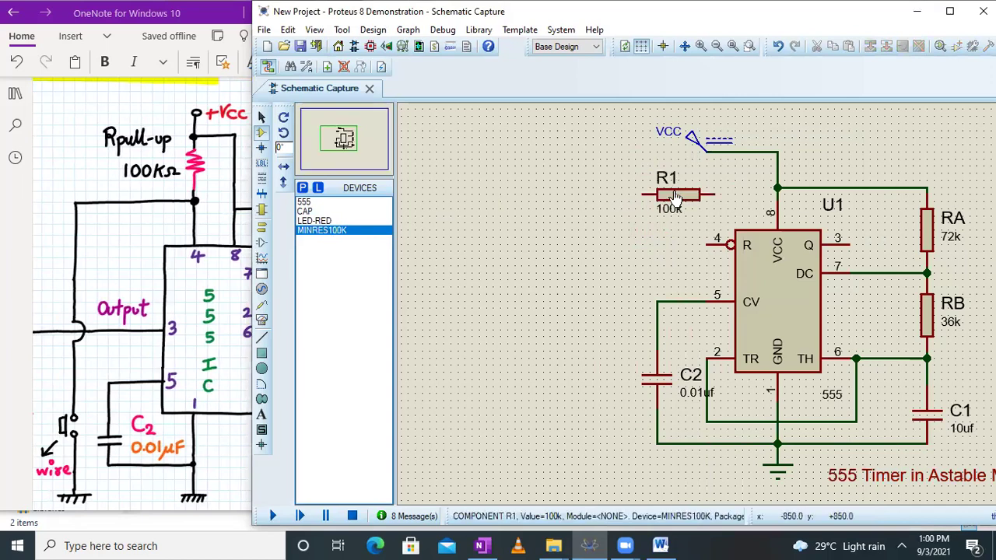
pyautogui.rightClick(690, 194)
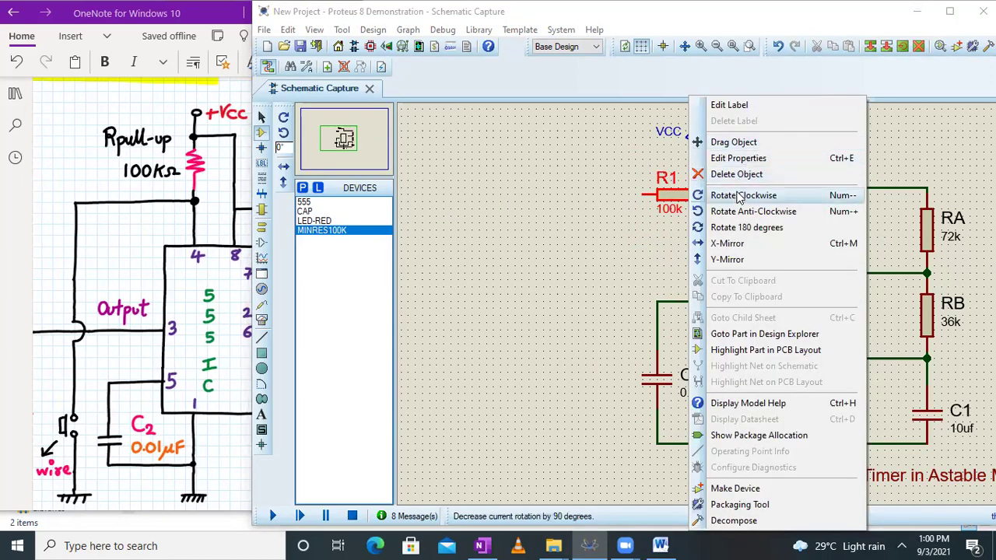
pyautogui.click(738, 196)
pyautogui.moveTo(680, 197); pyautogui.dragTo(707, 204)
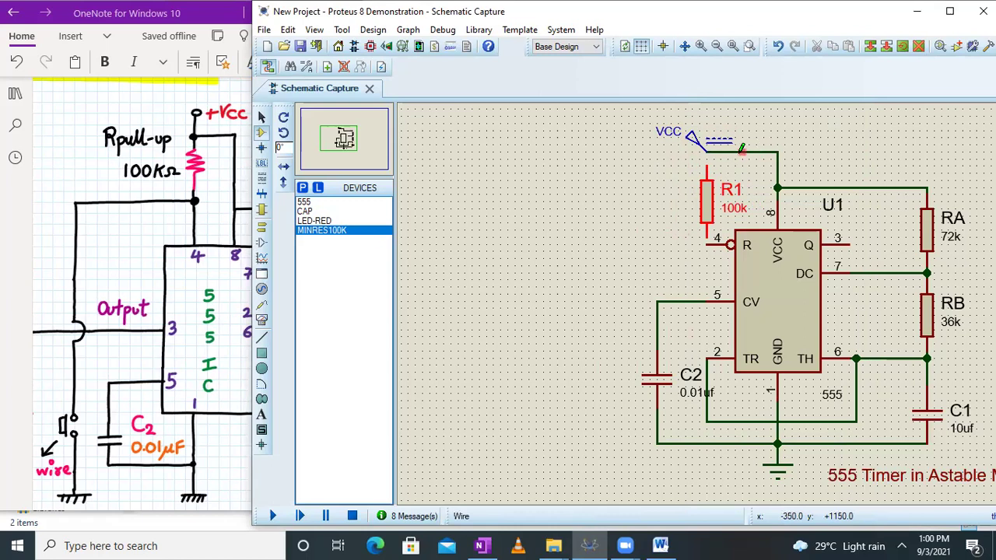
# Step: Raise the VCC terminal and wire R1's top pin to the VCC line
pyautogui.moveTo(643, 109); pyautogui.dragTo(817, 163)
pyautogui.moveTo(747, 138); pyautogui.dragTo(746, 124)
pyautogui.click(706, 166)
pyautogui.click(777, 165)
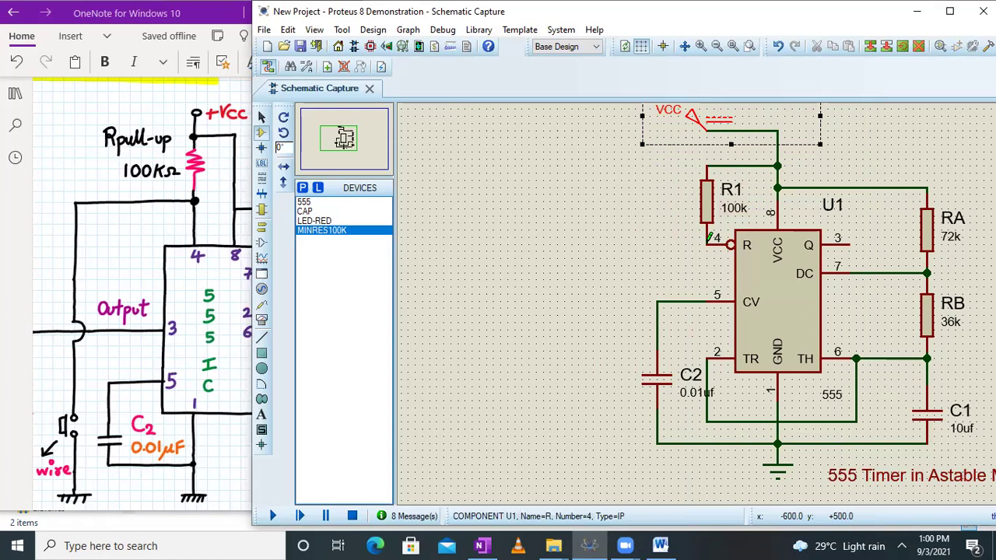
pyautogui.rightClick(640, 233)
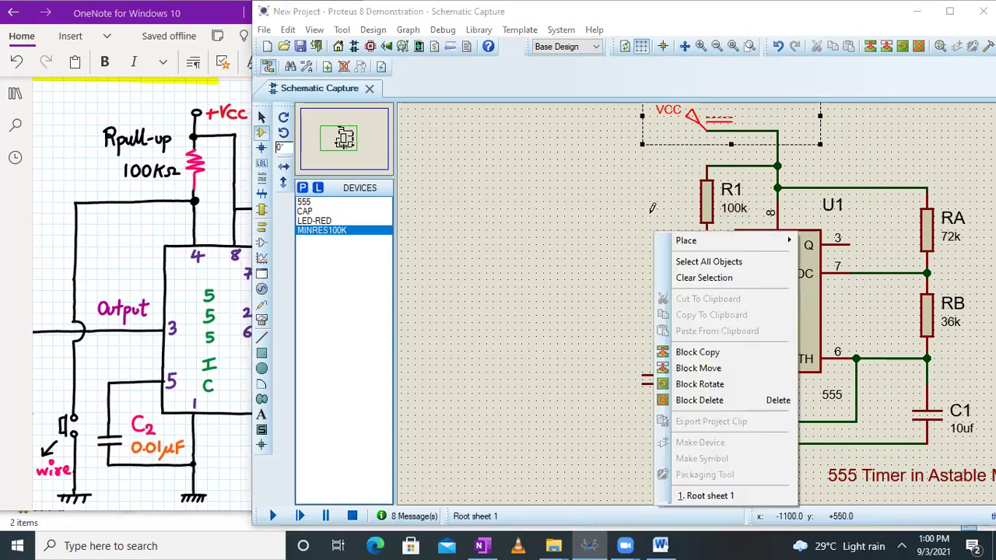
pyautogui.click(747, 187)
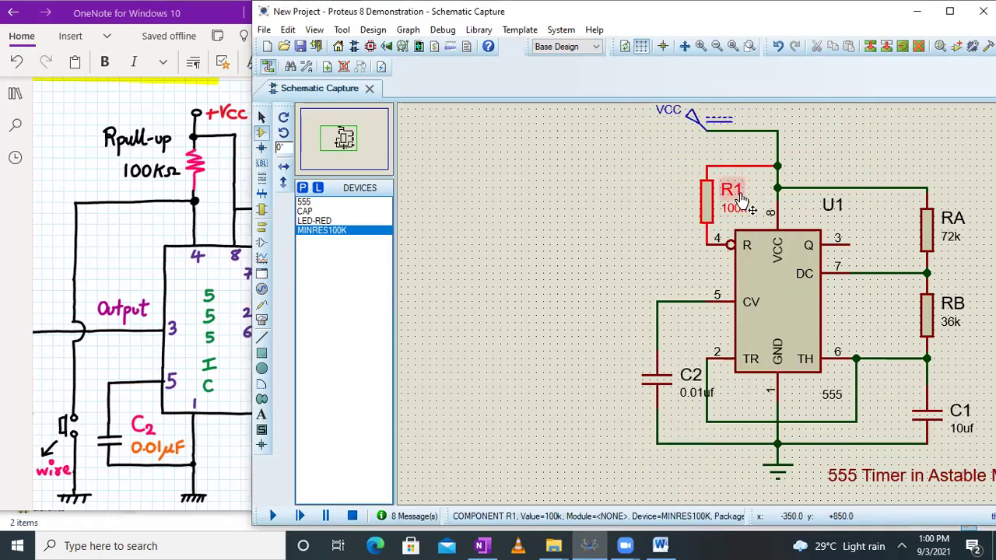
# Step: Edit the pull-up resistor's label until it reads RPL
pyautogui.doubleClick(736, 190)
pyautogui.click(602, 151)
pyautogui.write('PULLUP')
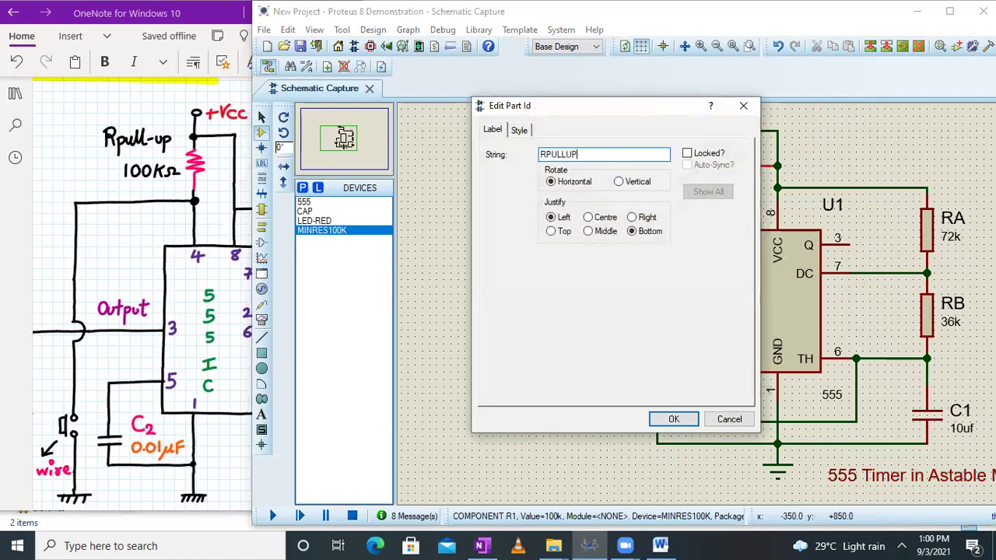
pyautogui.press('Return')
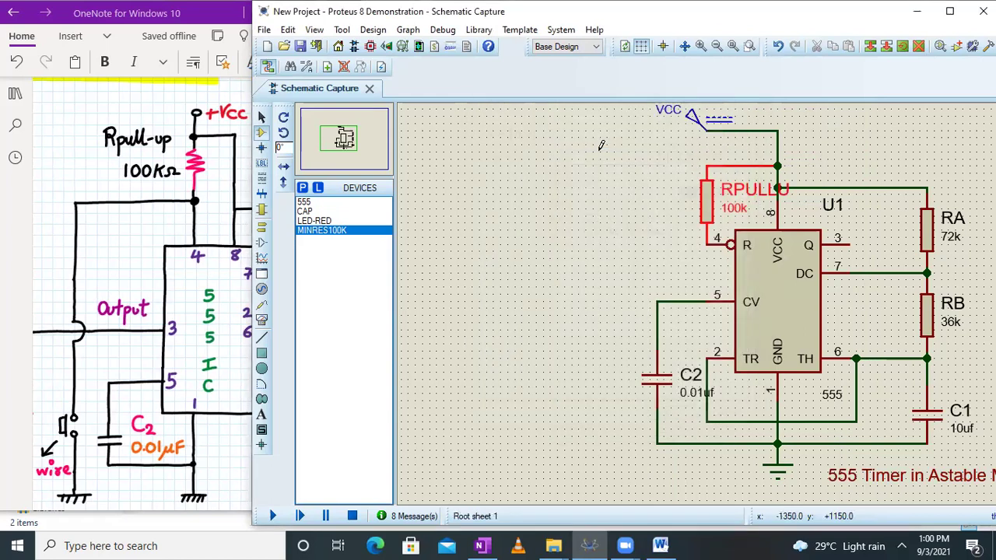
pyautogui.rightClick(764, 199)
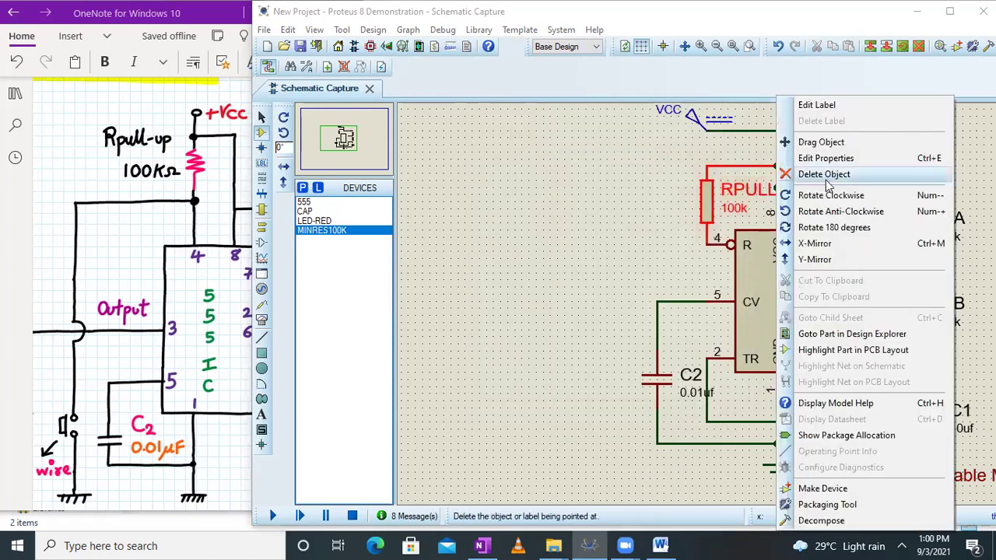
pyautogui.click(834, 104)
pyautogui.click(589, 153)
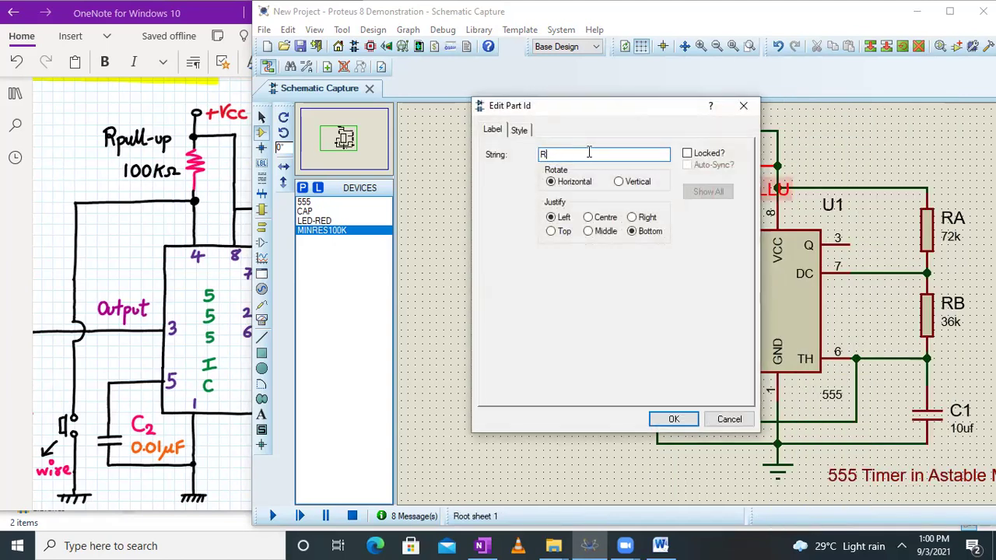
pyautogui.press('BackSpace')
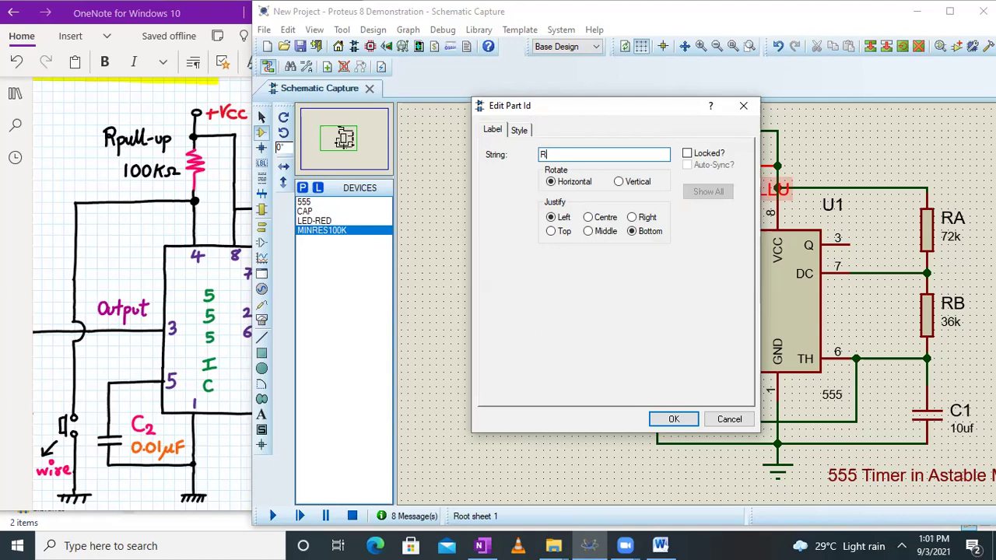
pyautogui.press('Return')
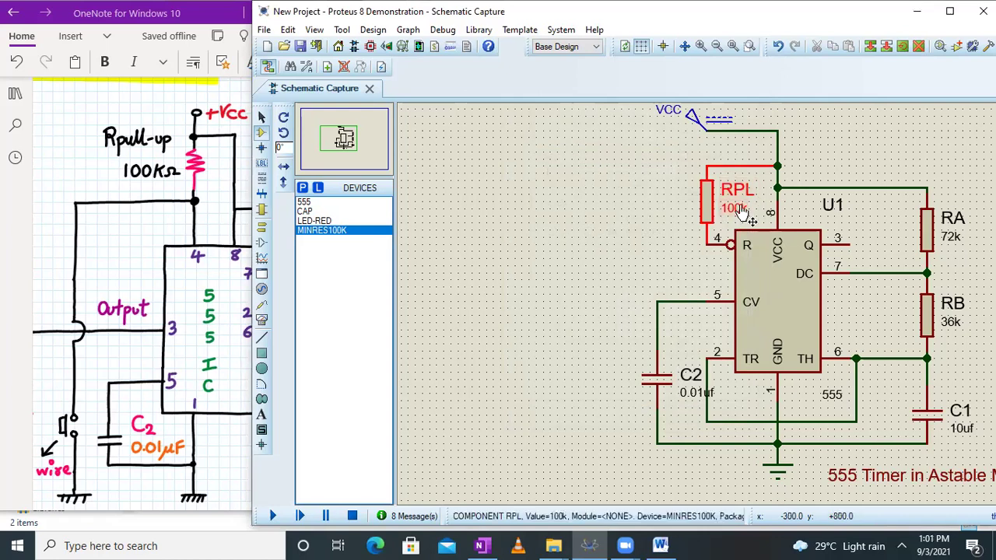
# Step: Check the OneNote sketch of the speaker and trip wire, then return to Proteus
pyautogui.click(128, 271)
pyautogui.hscroll(-3, 136, 247)
pyautogui.hscroll(2, 136, 247)
pyautogui.scroll(-2, 135, 247)
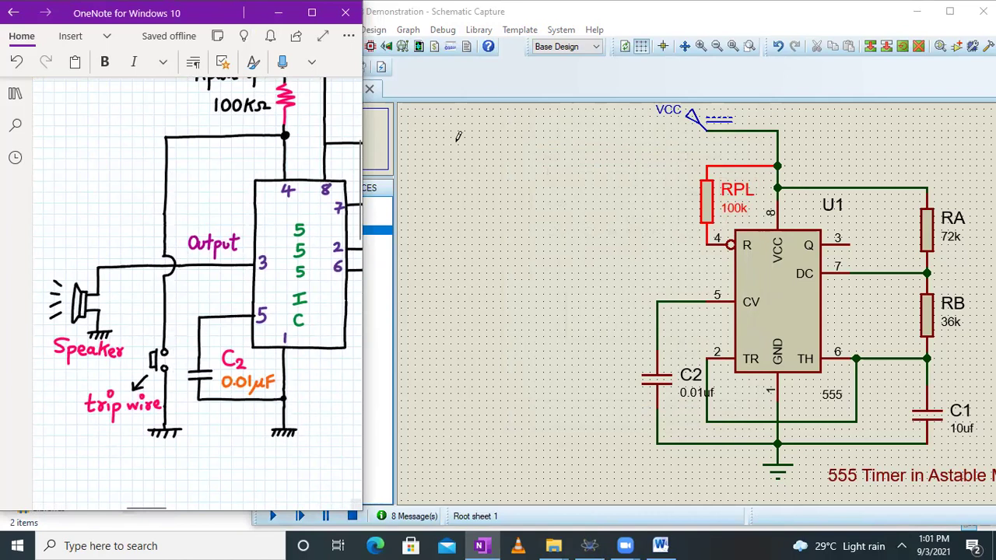
pyautogui.click(495, 96)
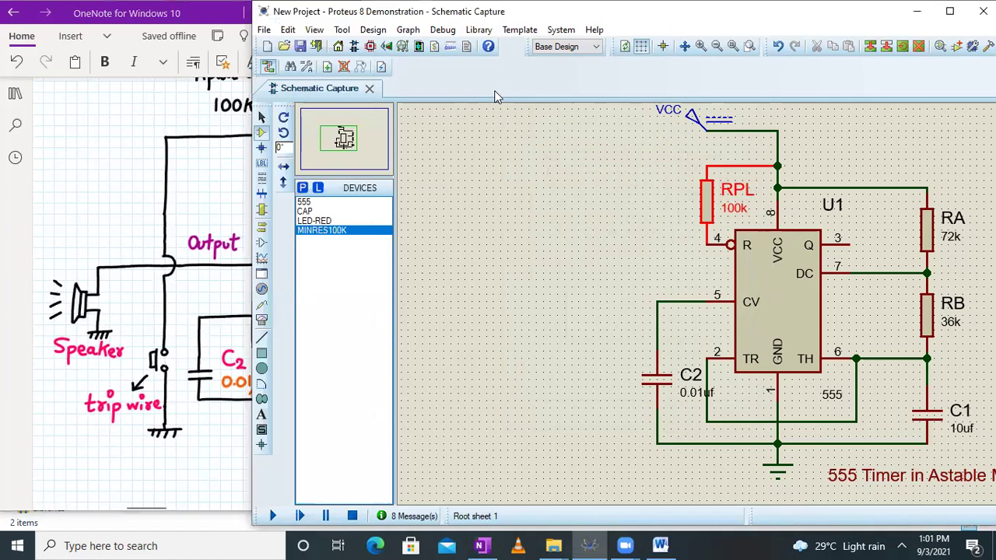
# Step: Search Pick Devices for 'SWITC' and preview SWITCH, then compare with the OneNote sketch
pyautogui.click(302, 187)
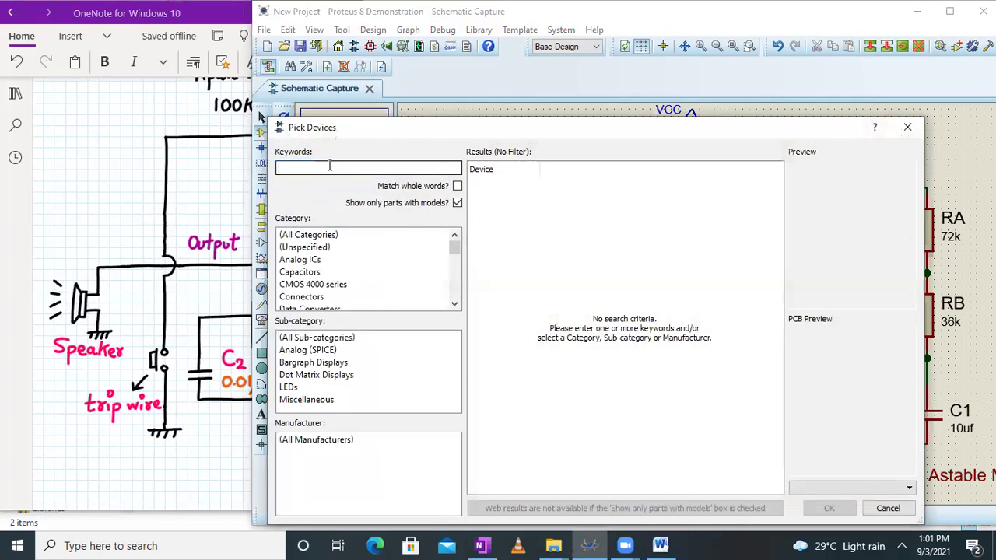
pyautogui.write('SWITCH')
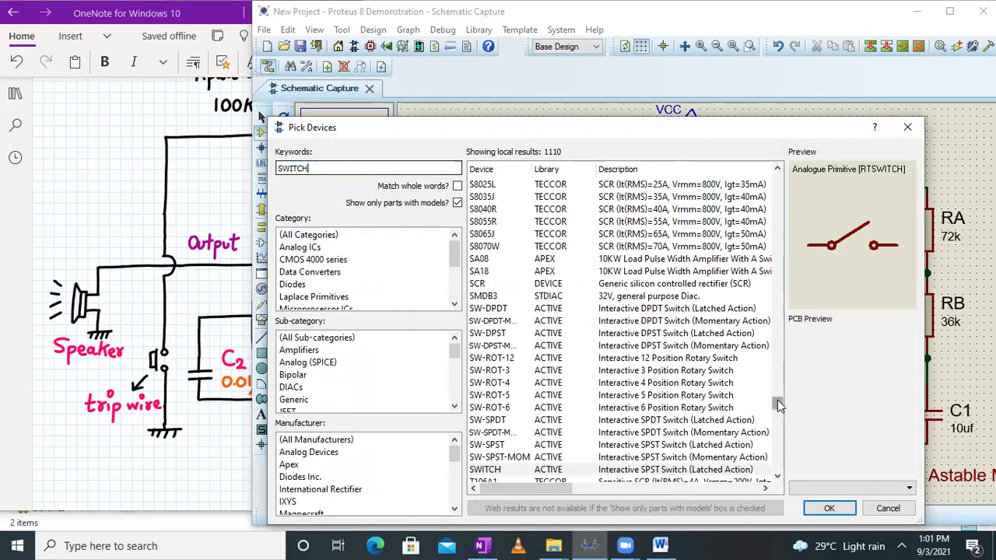
pyautogui.moveTo(778, 403); pyautogui.dragTo(778, 406)
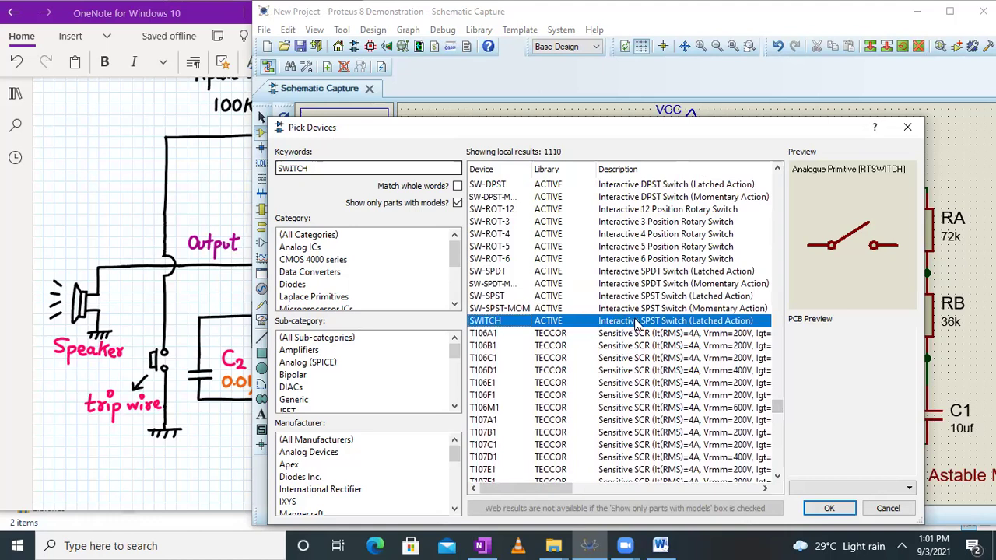
pyautogui.click(648, 311)
pyautogui.click(651, 322)
pyautogui.moveTo(775, 407); pyautogui.dragTo(792, 474)
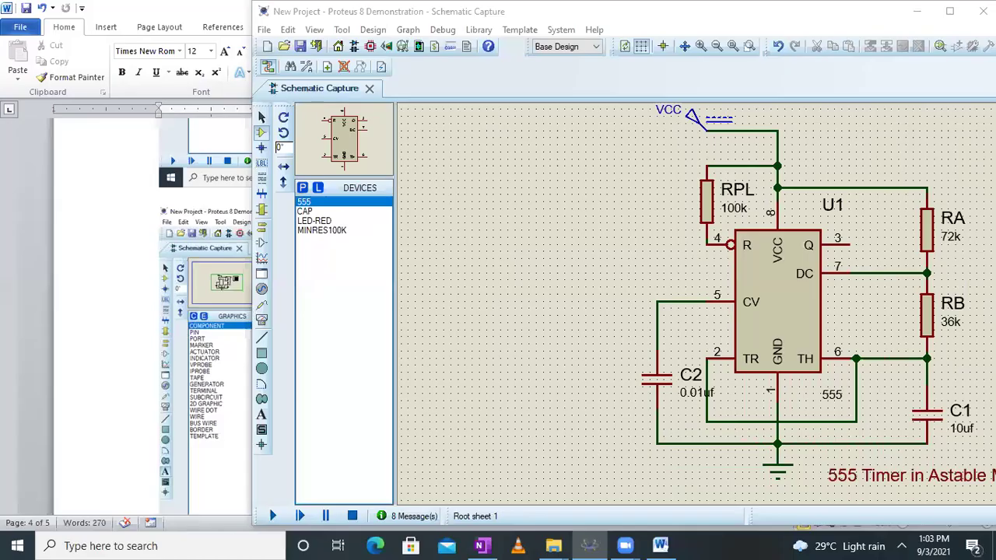
pyautogui.click(480, 545)
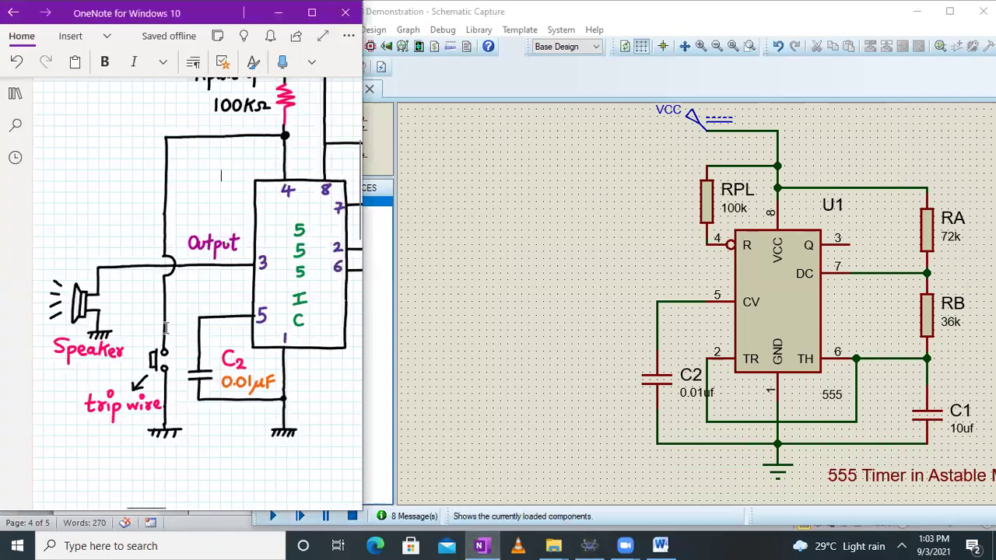
pyautogui.click(536, 89)
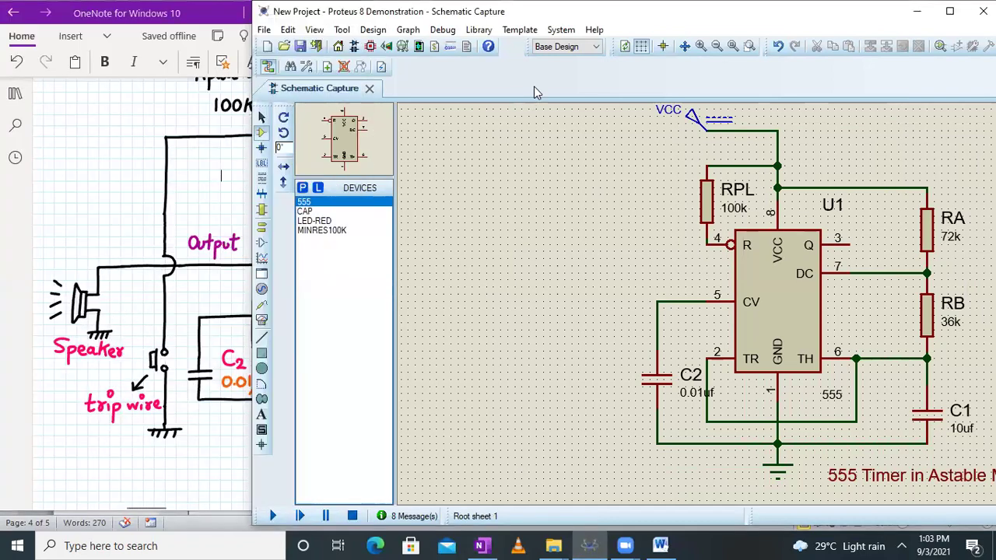
# Step: Search 'interactive switch', choose the latched SPST SWITCH and add it to the project
pyautogui.click(302, 190)
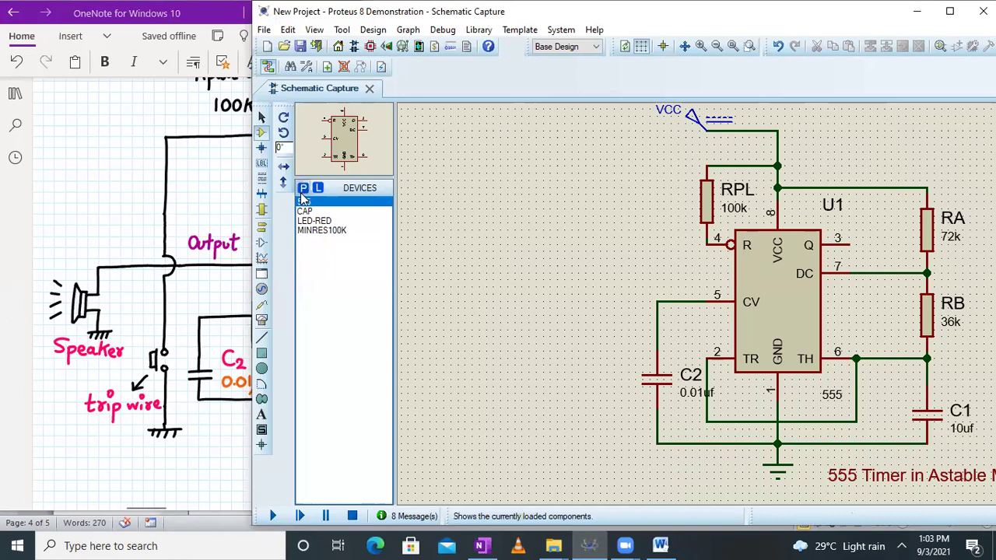
pyautogui.write('interea')
pyautogui.press('BackSpace')
pyautogui.press('BackSpace')
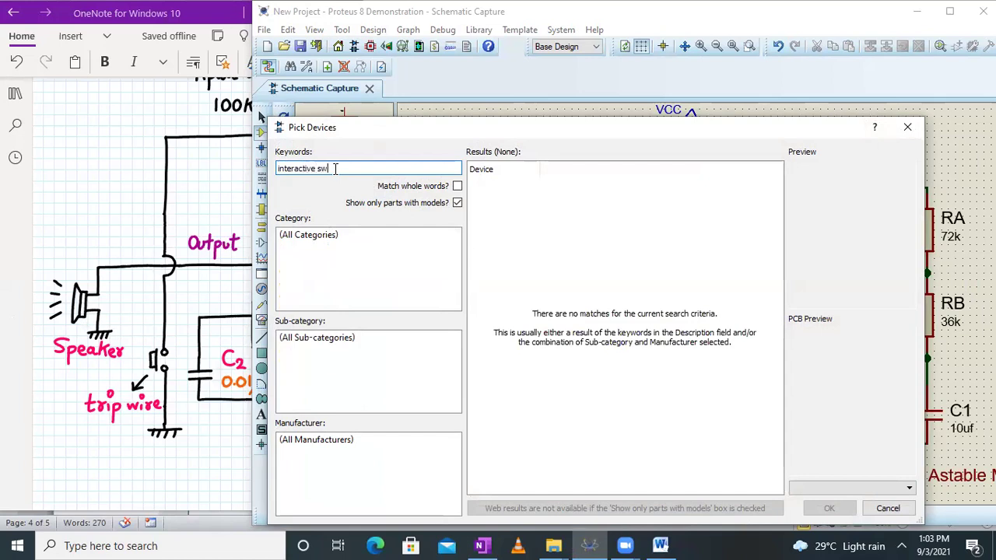
pyautogui.write('active switch')
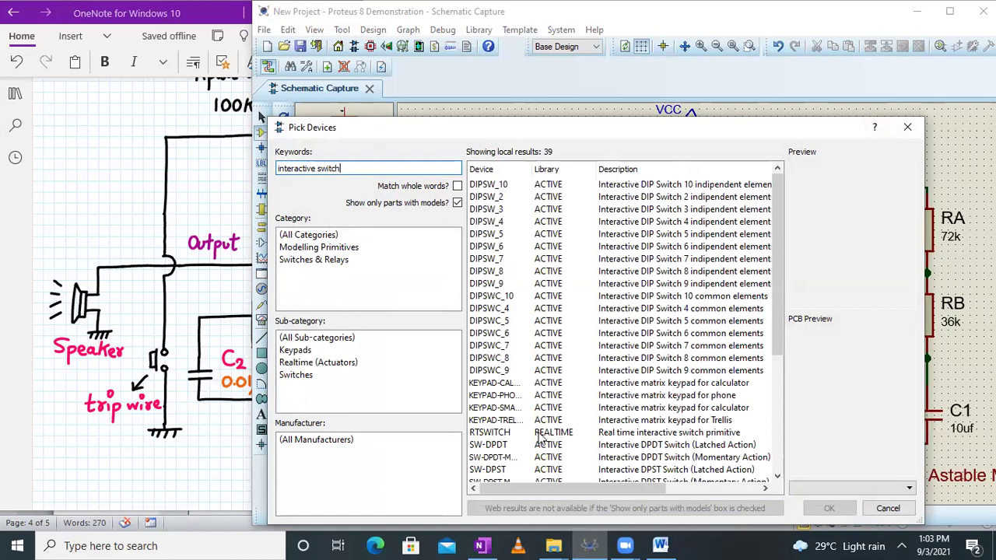
pyautogui.click(615, 434)
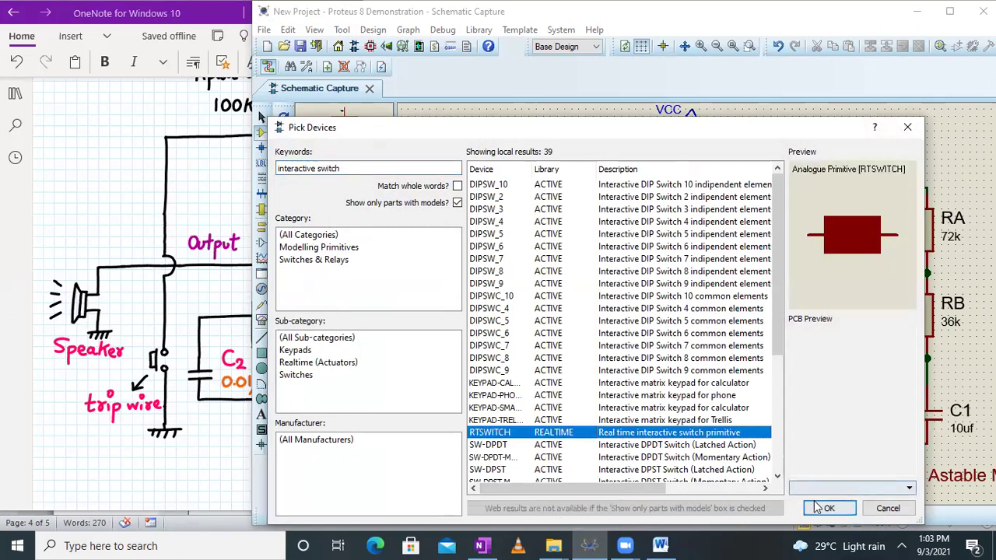
pyautogui.moveTo(778, 348); pyautogui.dragTo(787, 440)
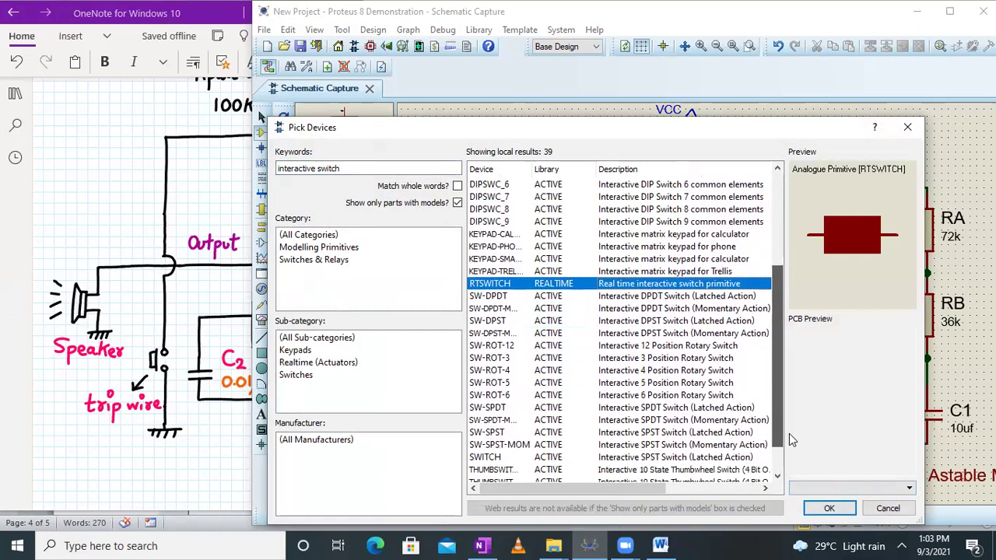
pyautogui.click(667, 460)
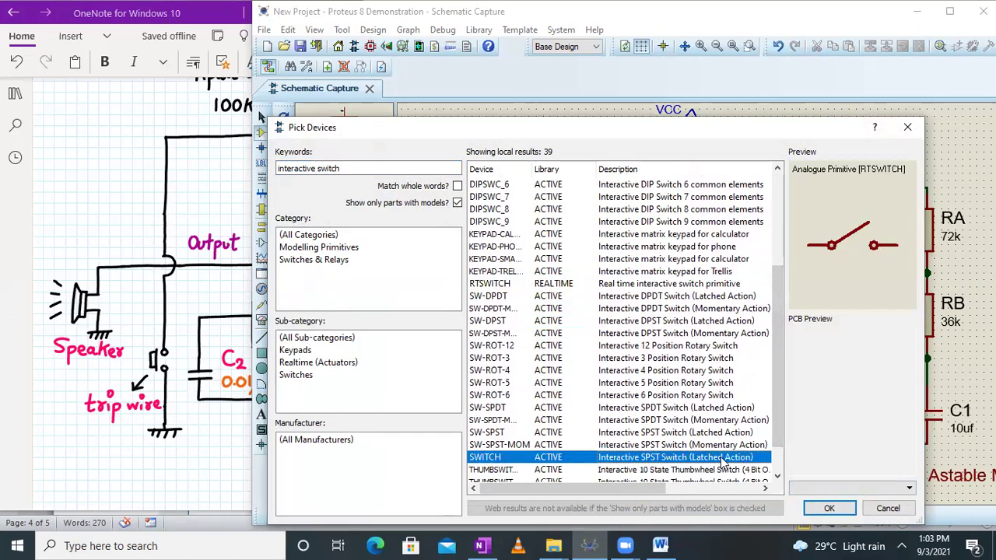
pyautogui.moveTo(772, 434); pyautogui.dragTo(774, 449)
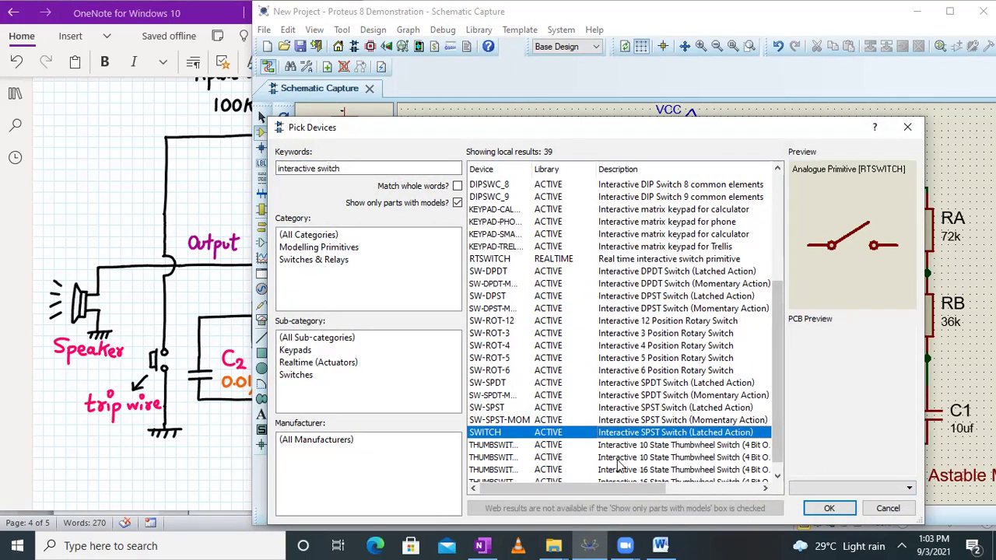
pyautogui.click(829, 508)
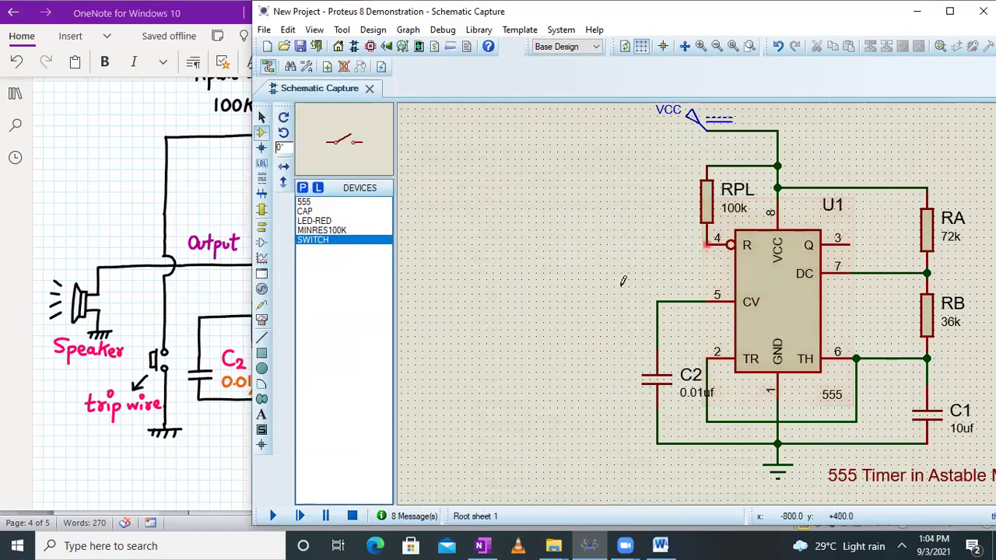
# Step: Place the switch vertically left of U1 and wire pin 4 to its top terminal
pyautogui.click(566, 356)
pyautogui.rightClick(564, 370)
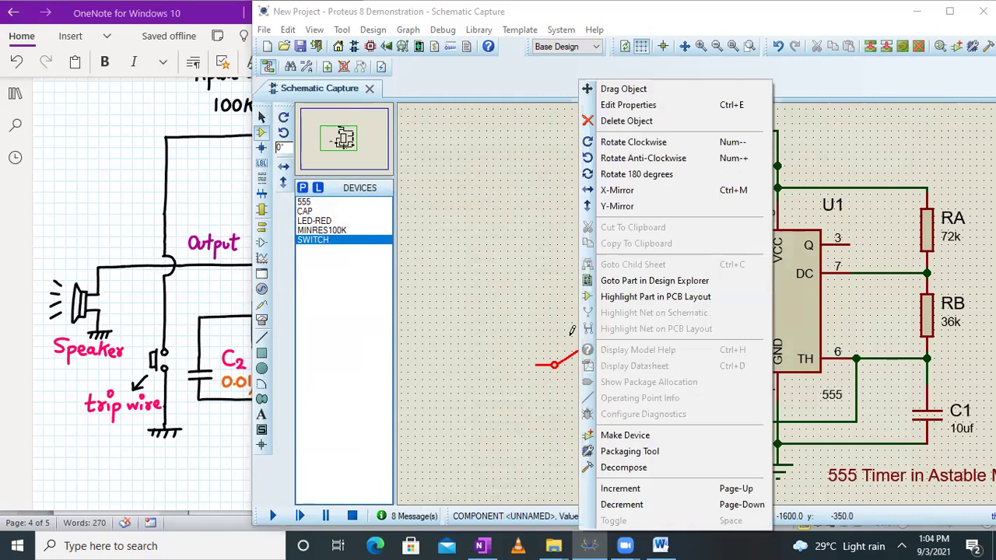
pyautogui.click(633, 142)
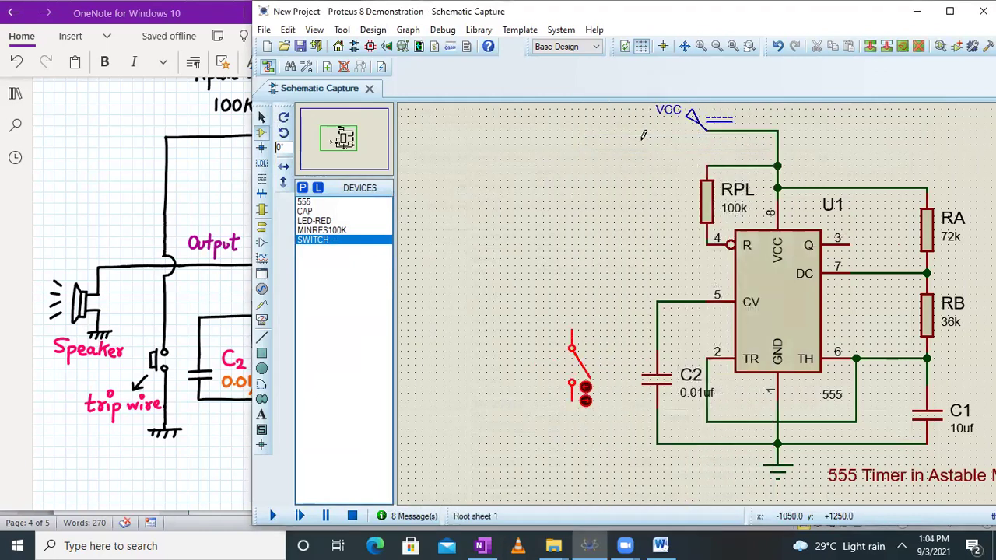
pyautogui.click(706, 244)
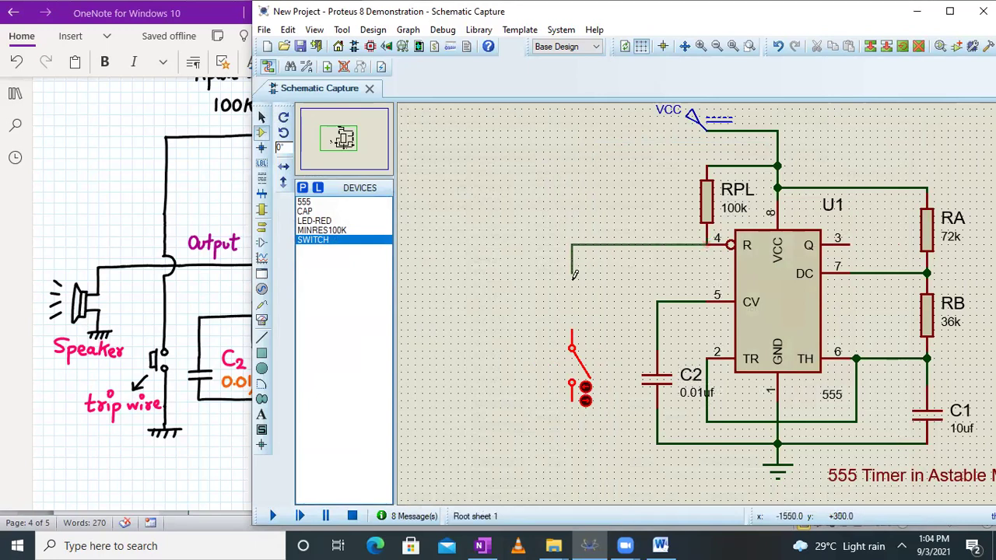
pyautogui.click(576, 322)
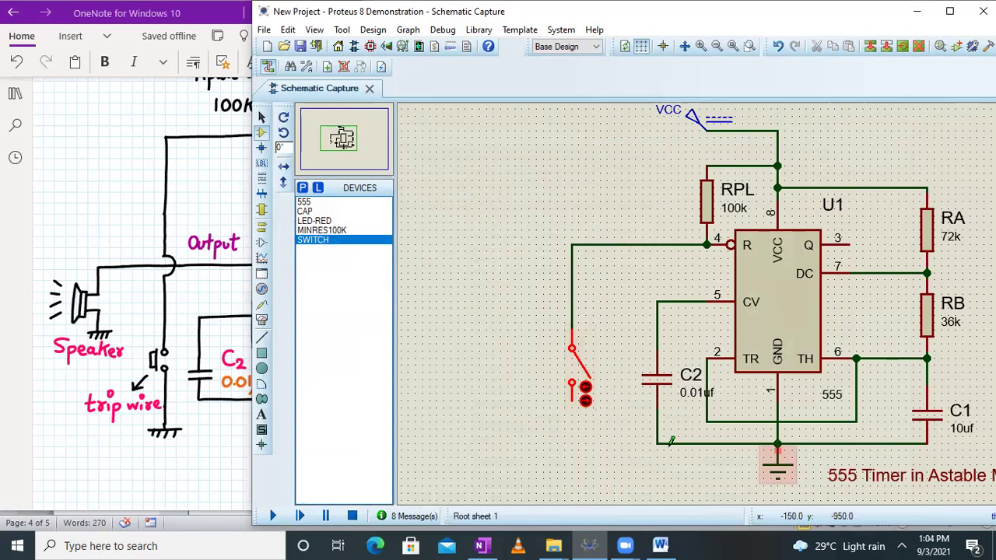
# Step: Add a ground terminal below the switch and close the switch
pyautogui.click(261, 227)
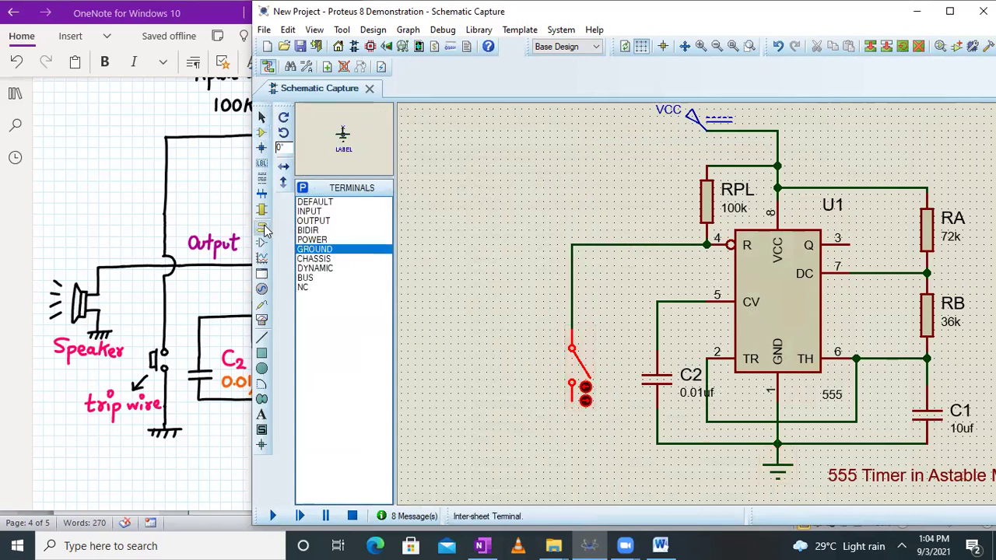
pyautogui.click(572, 434)
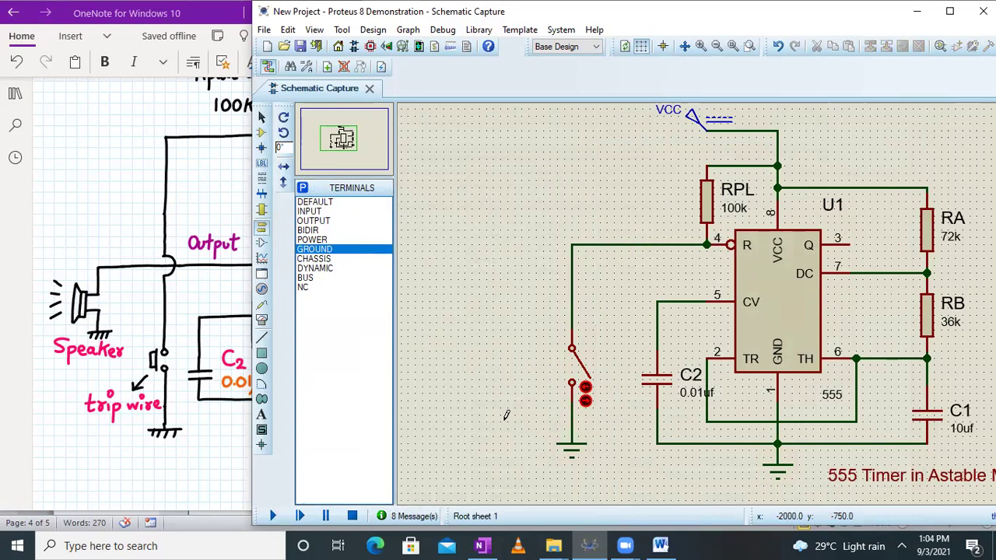
pyautogui.click(585, 401)
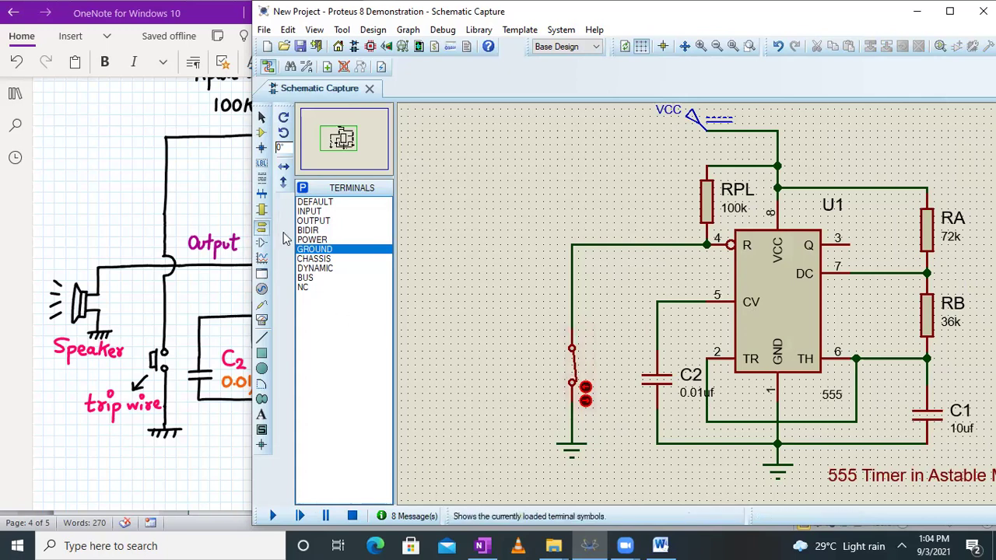
pyautogui.click(262, 290)
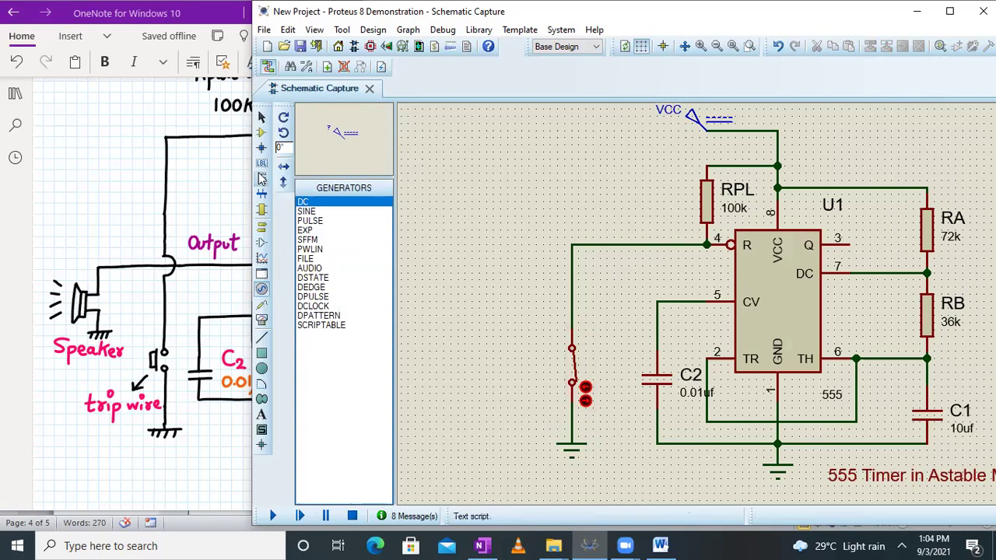
# Step: Search 'spe' in Pick Devices and add the SPEAKER loudspeaker model to the parts list
pyautogui.click(262, 134)
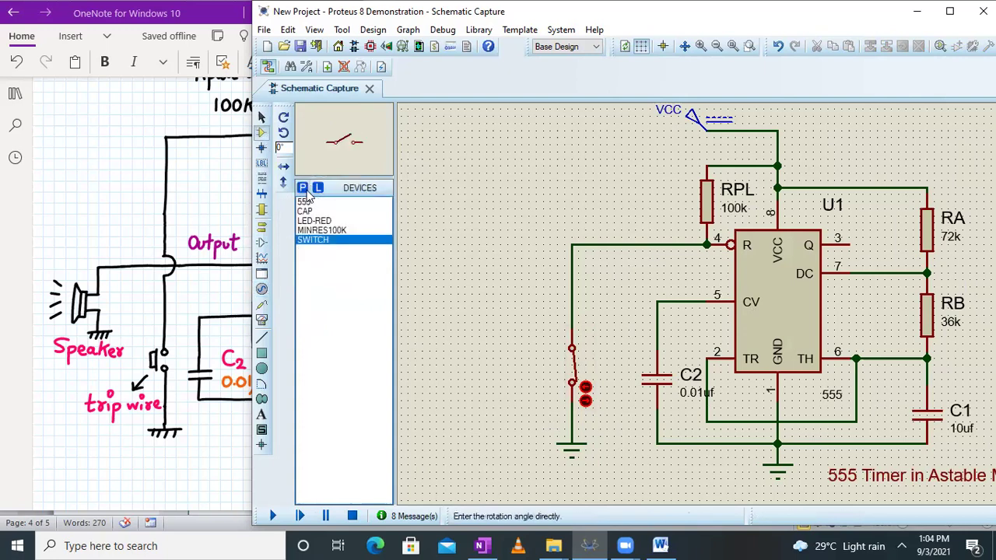
pyautogui.click(301, 188)
pyautogui.write('speaker')
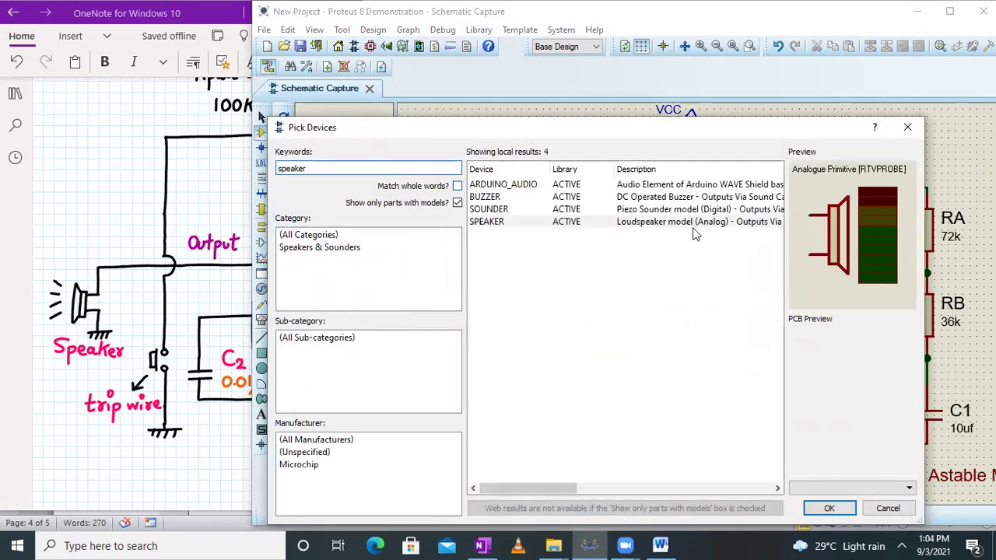
pyautogui.click(498, 223)
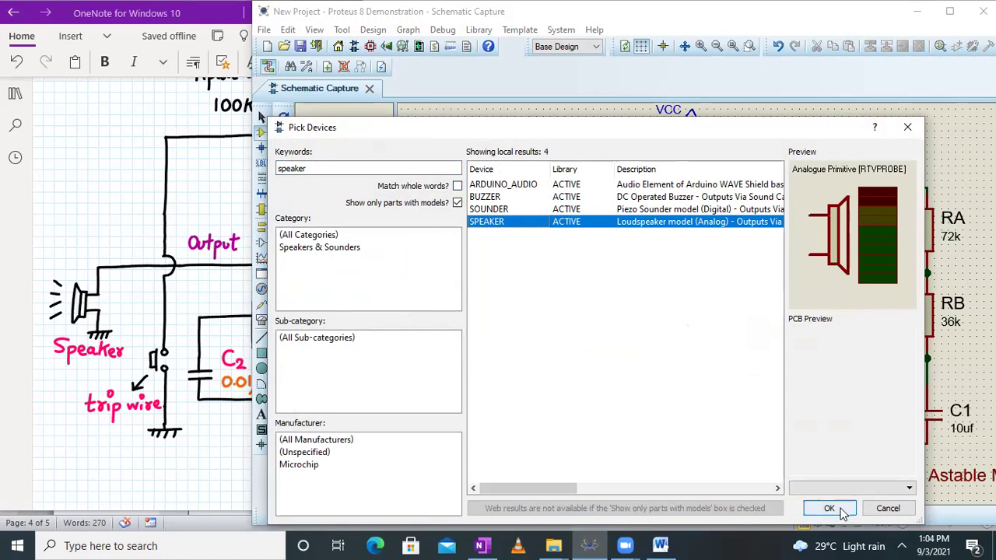
pyautogui.moveTo(536, 490); pyautogui.dragTo(501, 493)
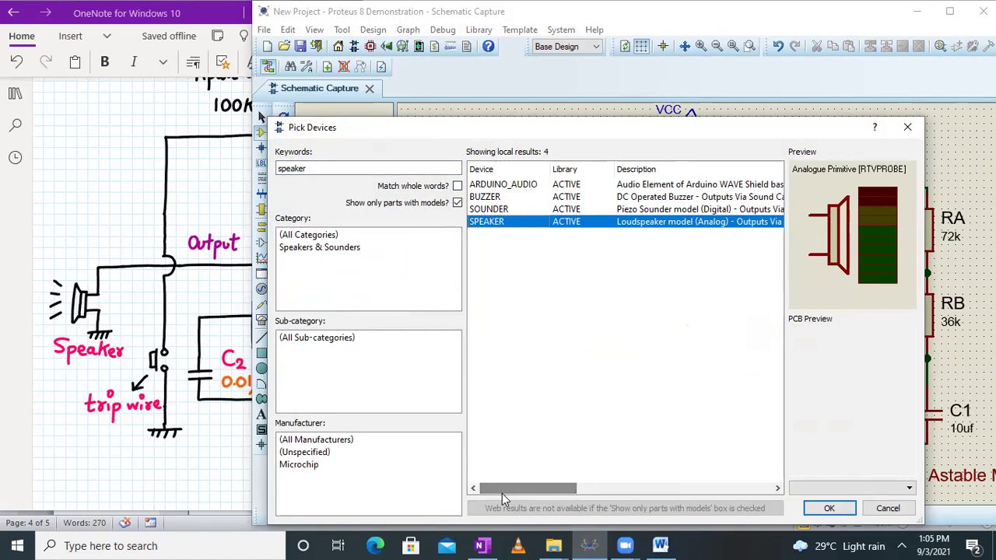
pyautogui.click(829, 508)
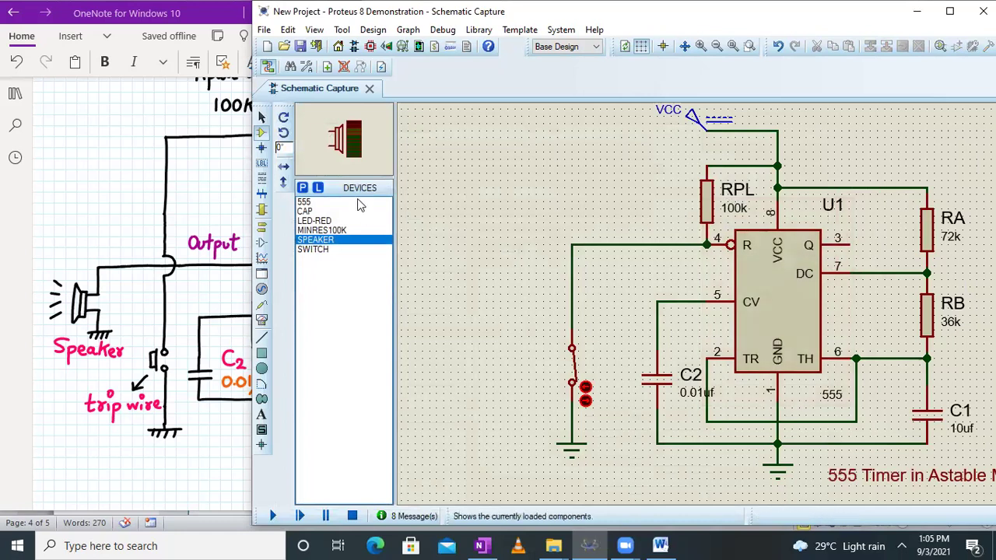
pyautogui.click(302, 189)
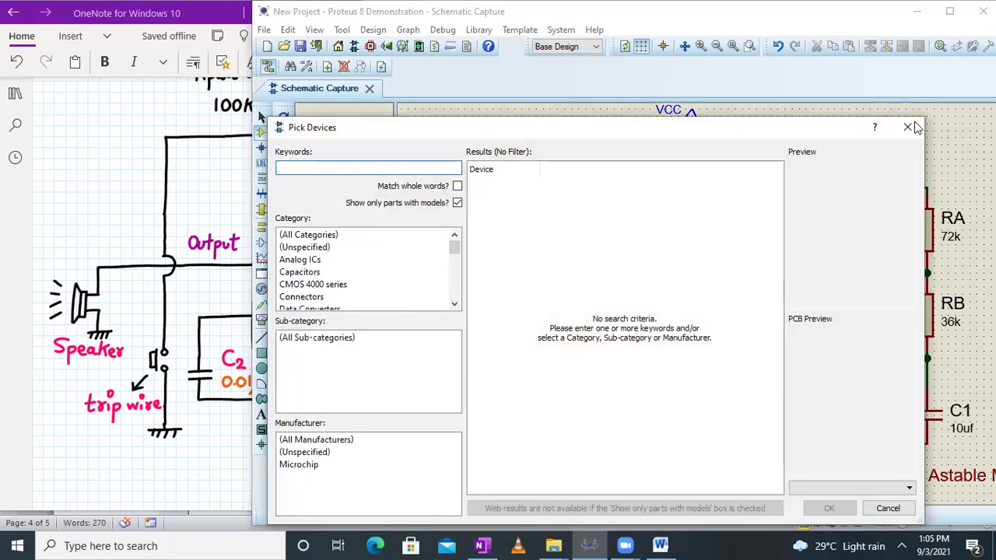
pyautogui.click(838, 128)
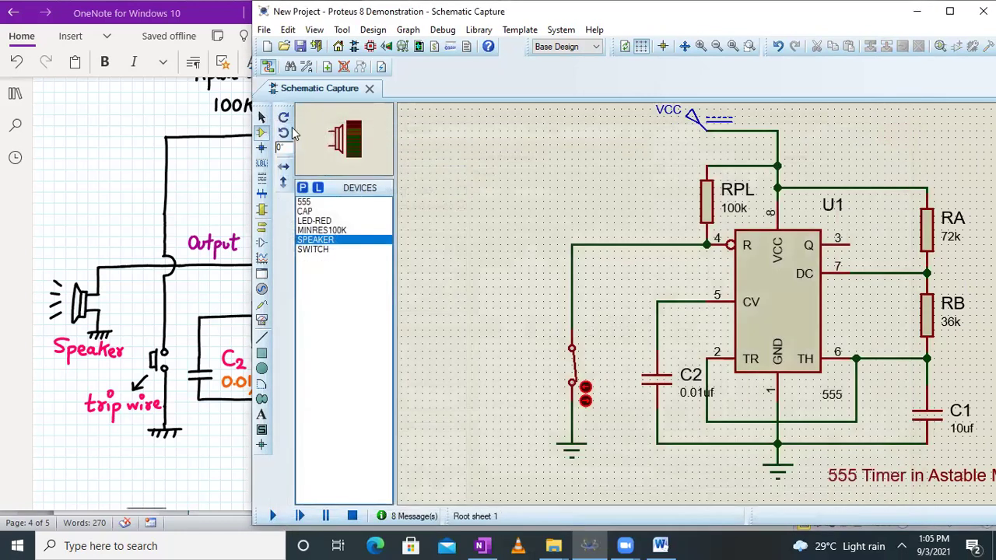
# Step: Place speaker LS1 right of RA and wire 555 output pin 3 to its upper pin
pyautogui.click(629, 311)
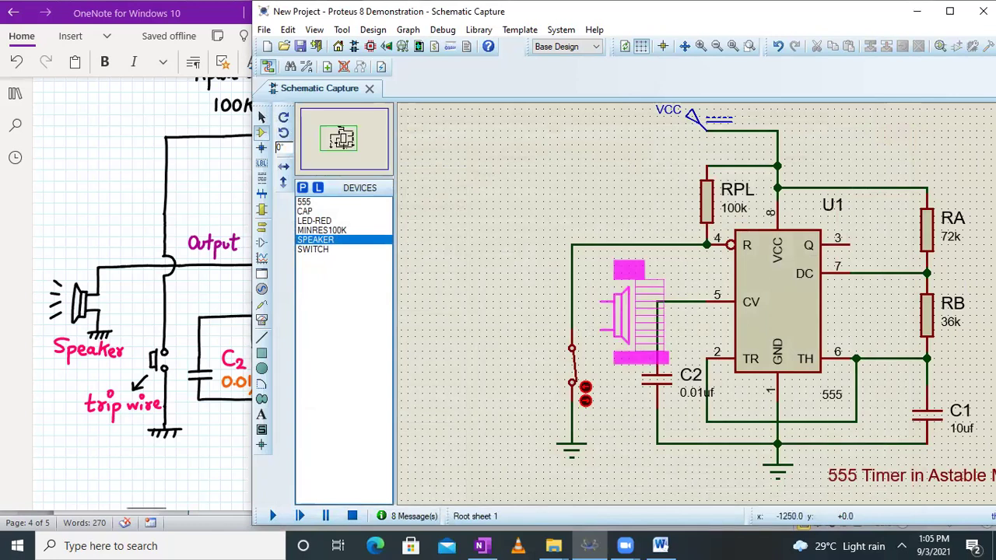
pyautogui.click(343, 140)
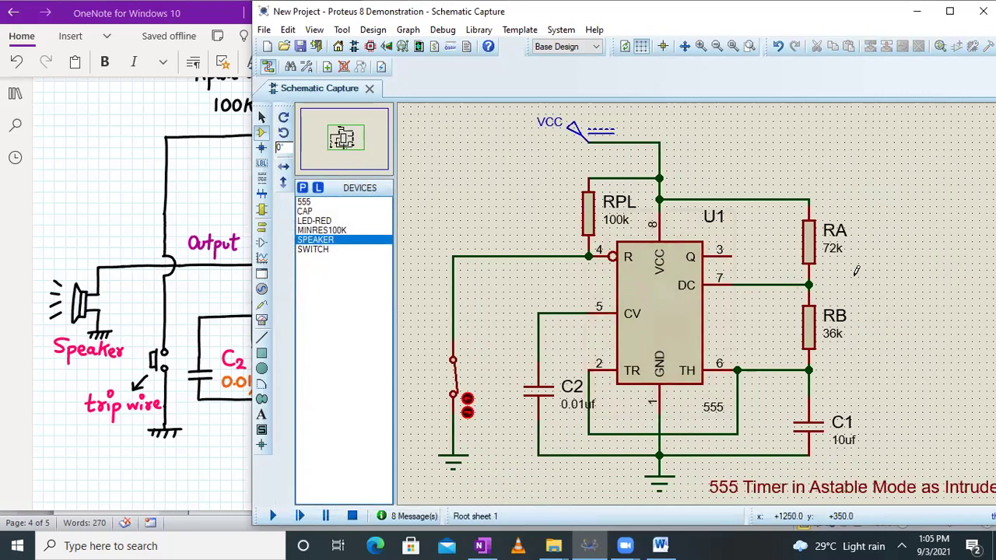
pyautogui.click(915, 240)
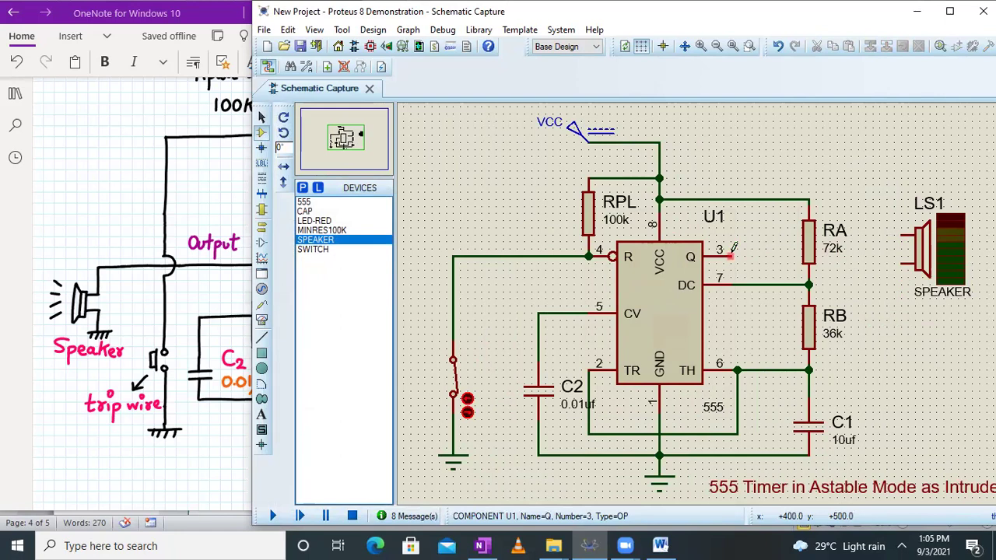
pyautogui.click(731, 253)
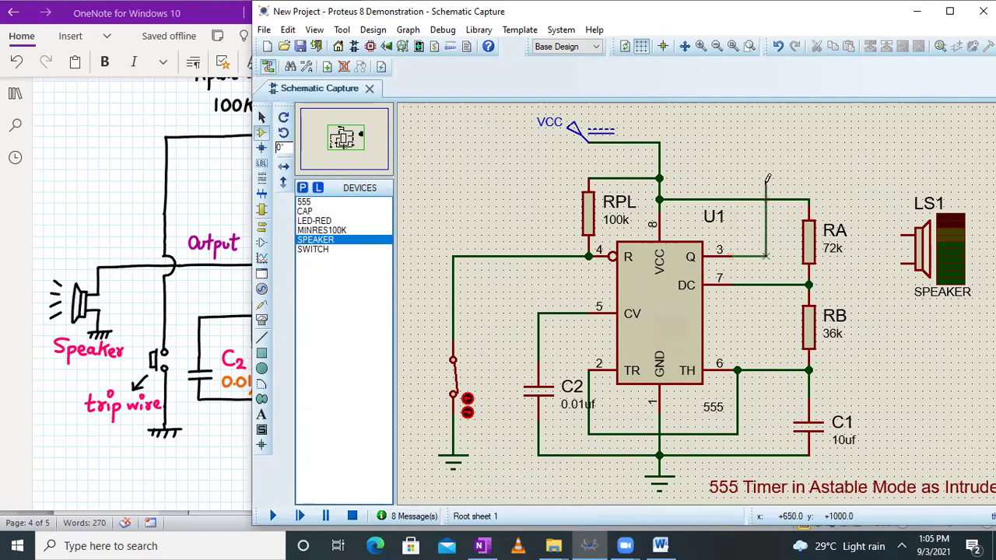
pyautogui.click(887, 232)
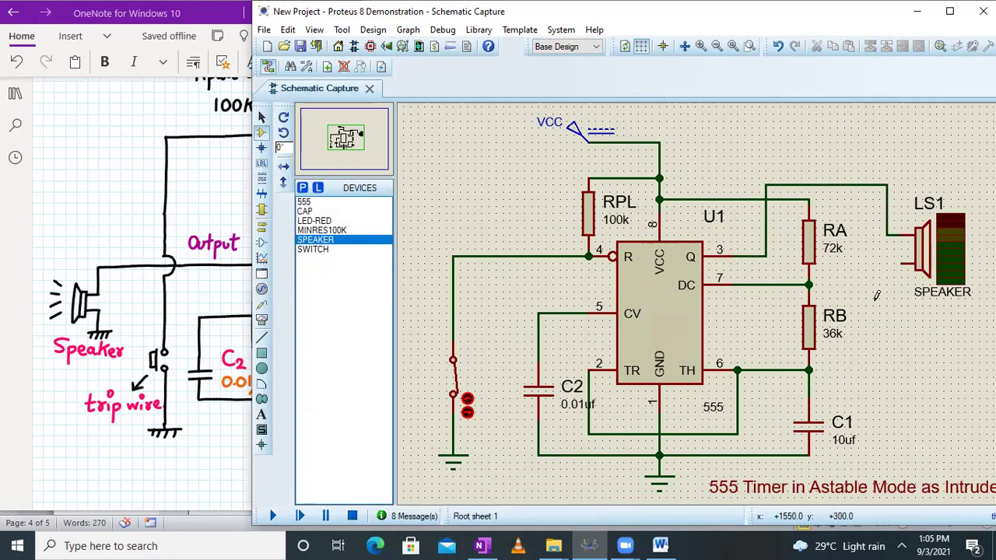
# Step: Place a ground right of RB and wire LS1's lower pin to it
pyautogui.click(262, 227)
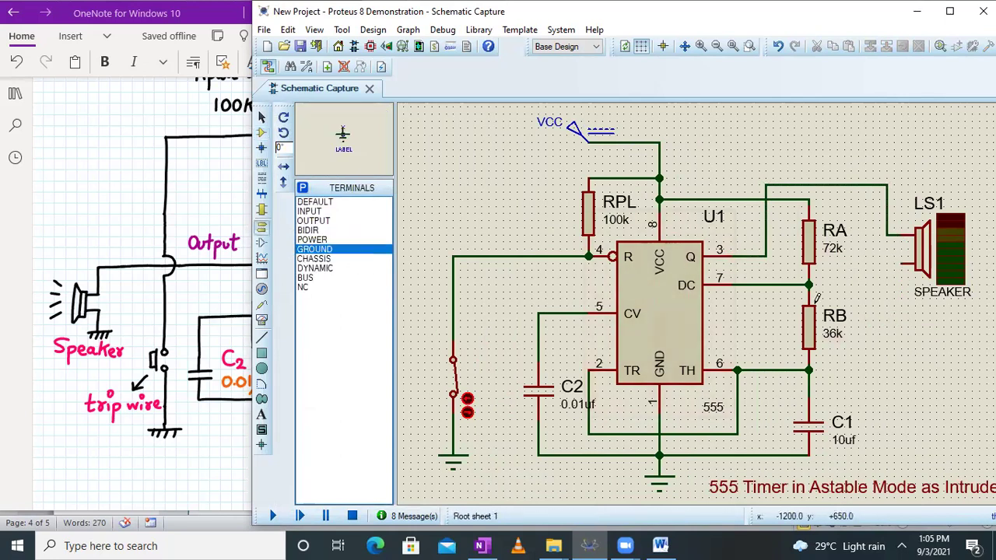
pyautogui.click(887, 327)
pyautogui.click(887, 265)
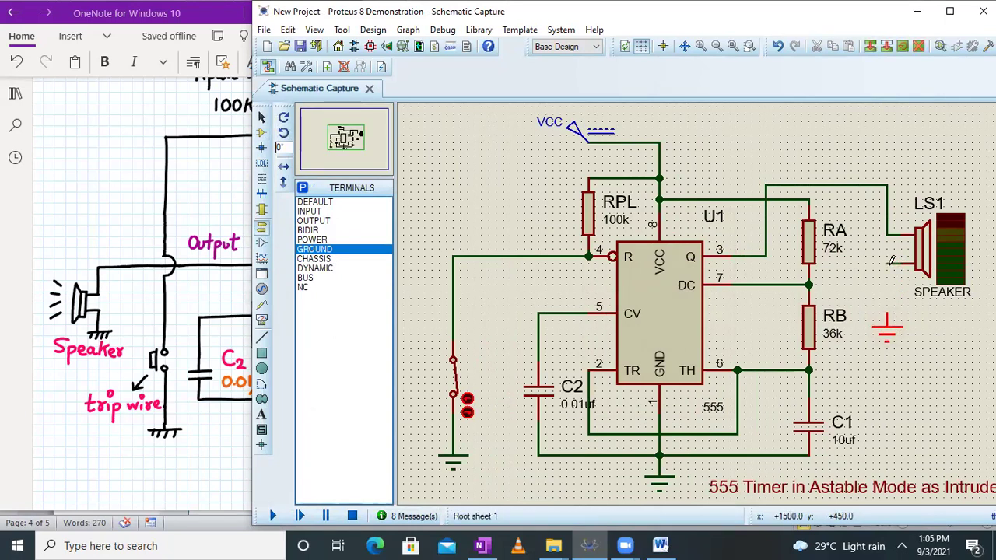
pyautogui.click(887, 316)
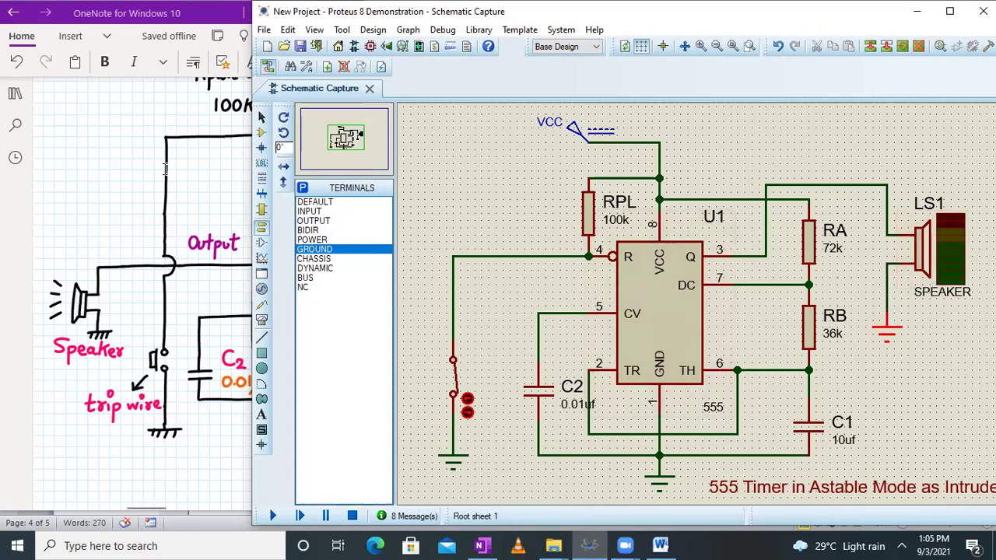
pyautogui.click(123, 167)
# Step: Scroll around the OneNote intruder detector sketch to compare it, then maximize the Proteus window
pyautogui.scroll(-2, 204, 191)
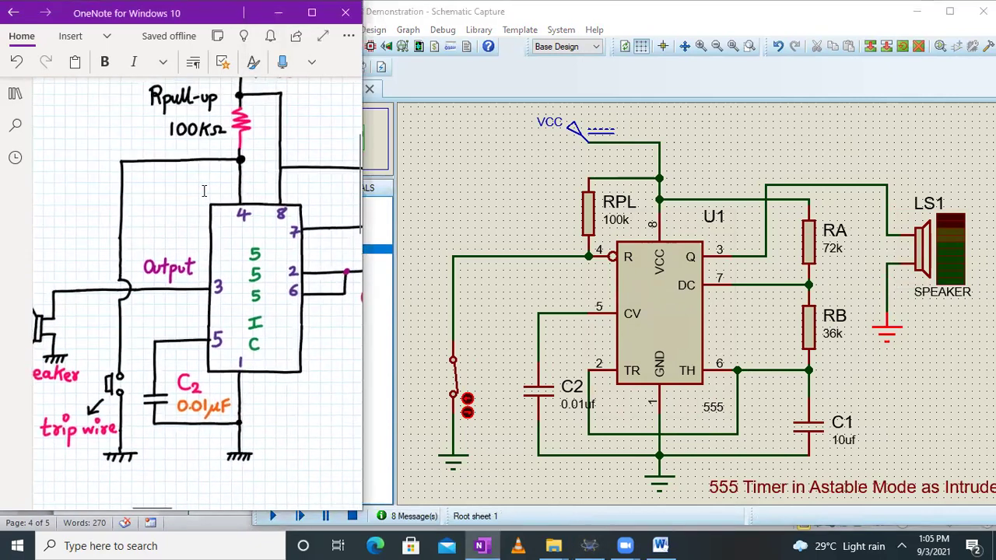
pyautogui.scroll(2, 204, 192)
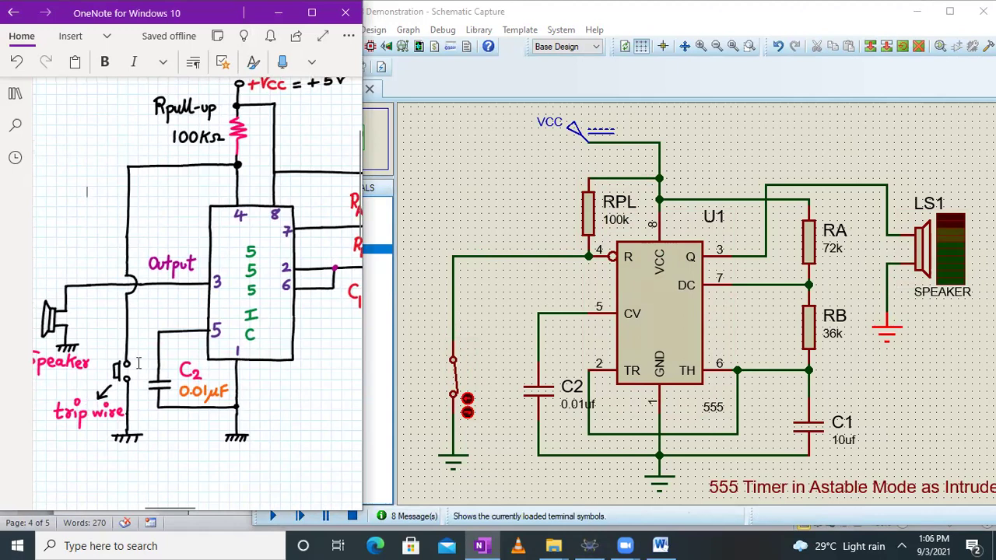
pyautogui.hscroll(-2, 138, 363)
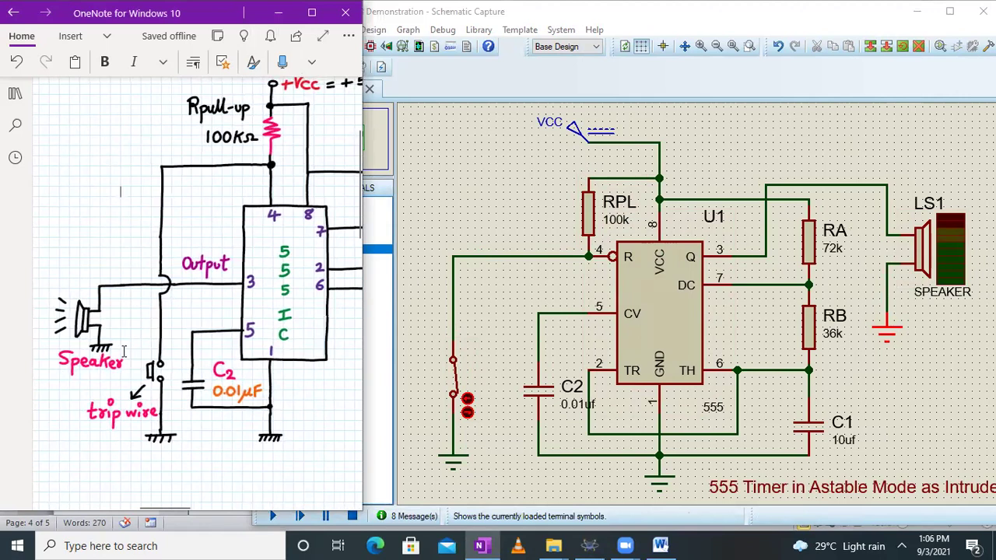
pyautogui.hscroll(4, 124, 352)
pyautogui.hscroll(3, 148, 327)
pyautogui.hscroll(-5, 148, 327)
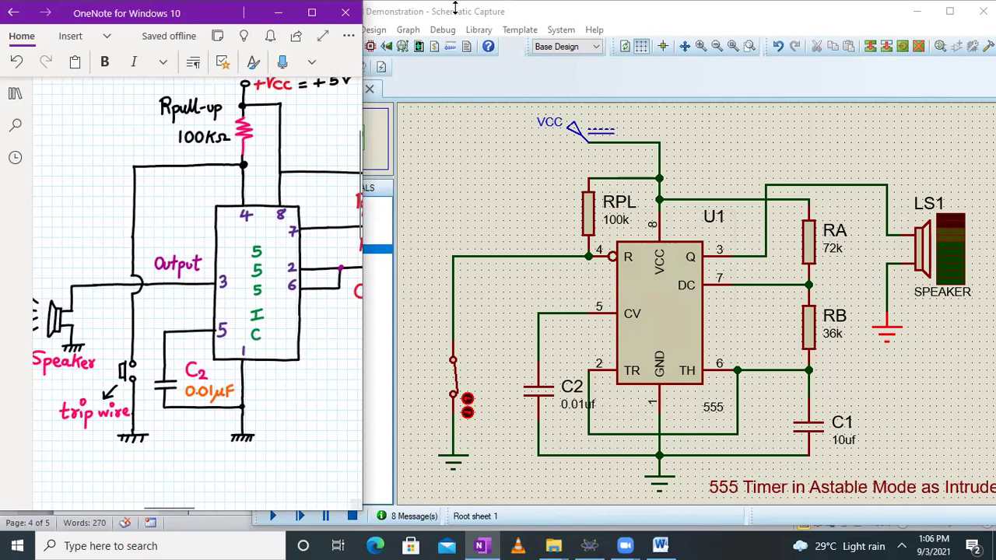
pyautogui.doubleClick(588, 16)
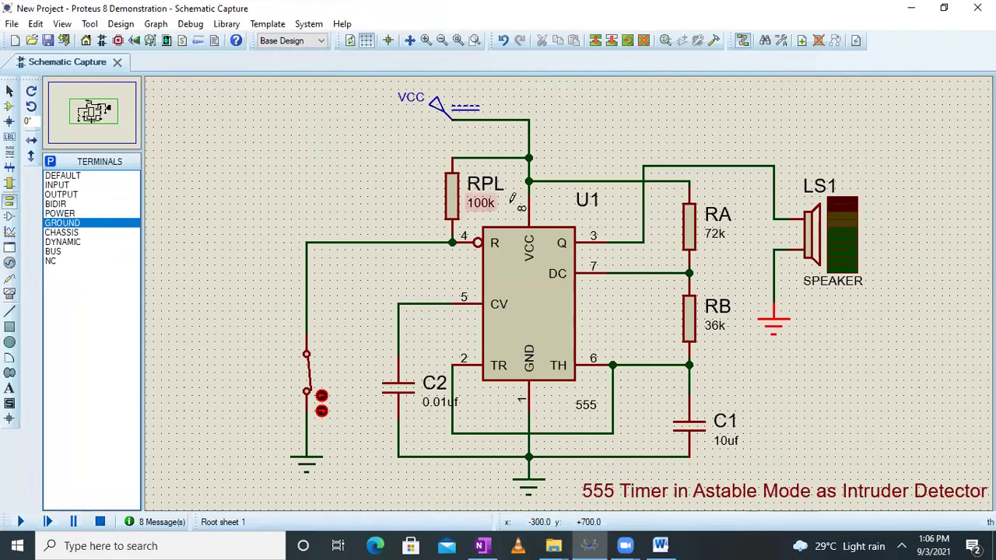
# Step: Run the simulation, open then close the trip-wire switch to sound LS1, then pause and stop
pyautogui.press('F5')
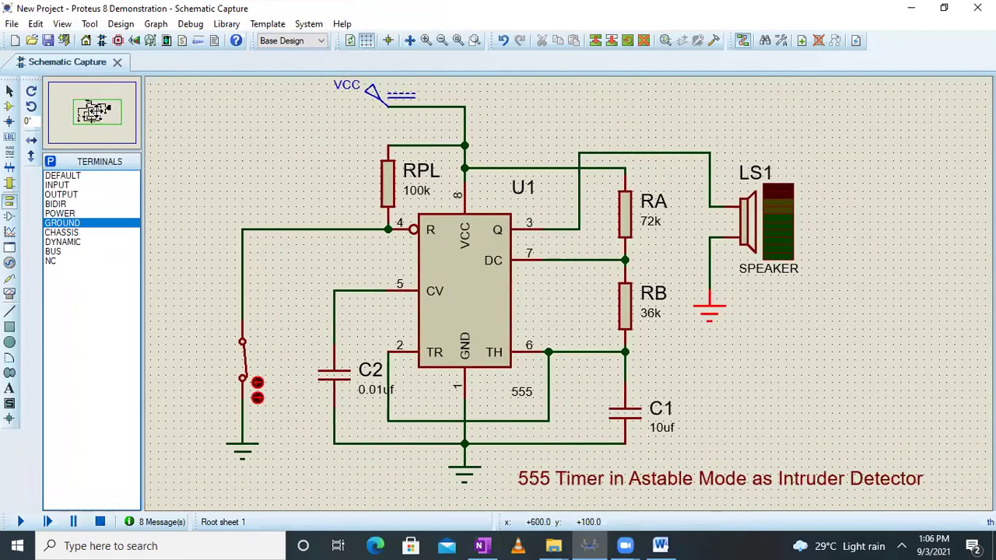
pyautogui.click(91, 111)
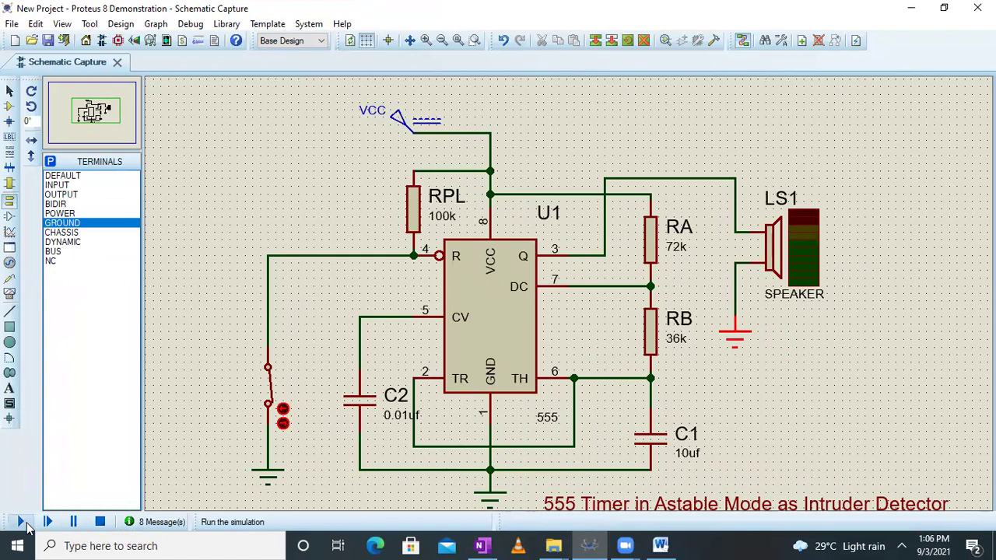
pyautogui.click(23, 523)
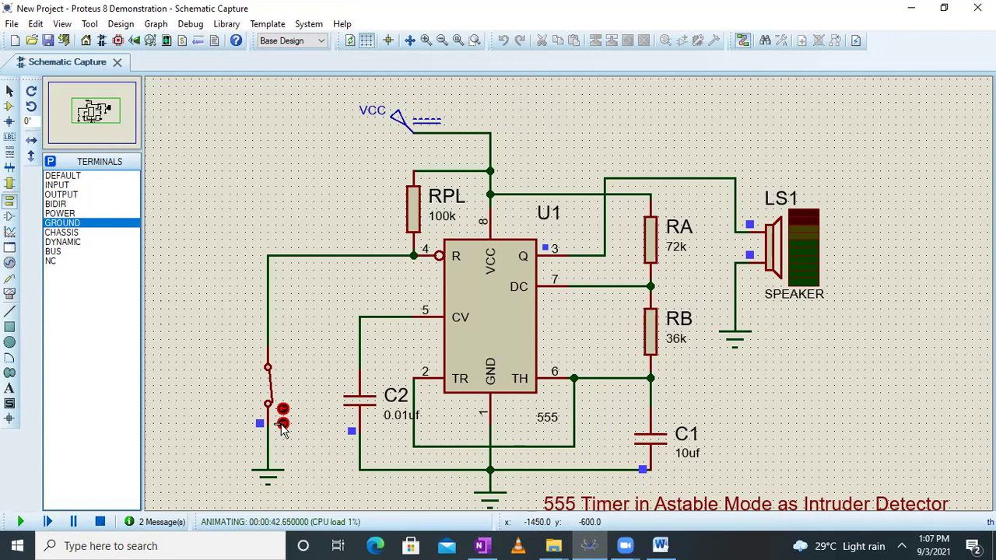
pyautogui.click(282, 424)
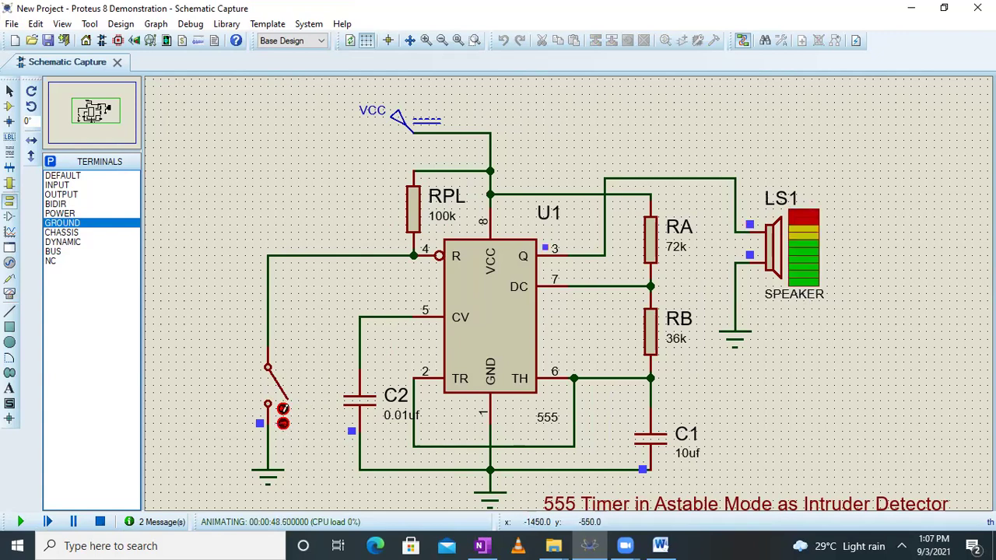
pyautogui.click(283, 416)
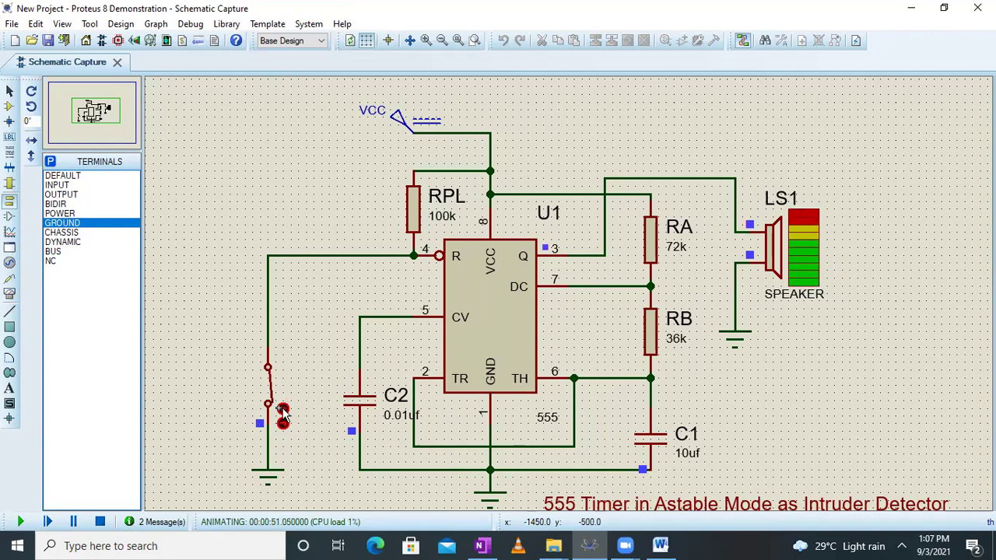
pyautogui.click(772, 257)
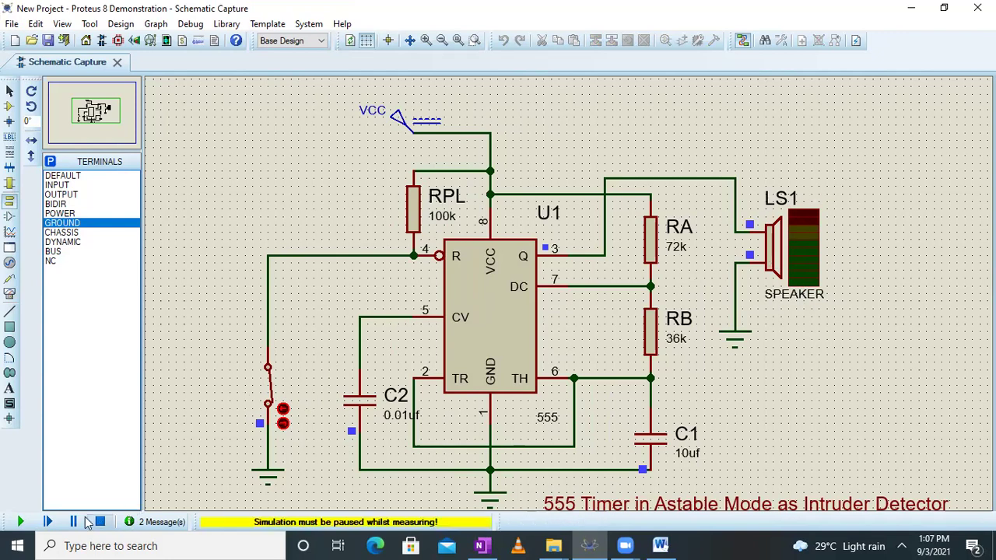
pyautogui.click(73, 523)
pyautogui.click(100, 523)
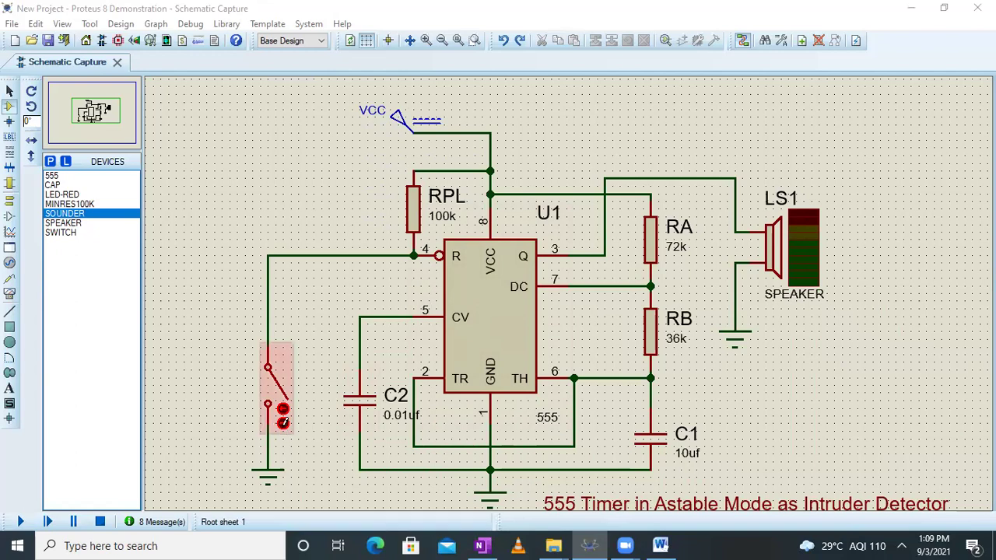
# Step: Stop the running simulation and close the trip-wire switch
pyautogui.click(282, 415)
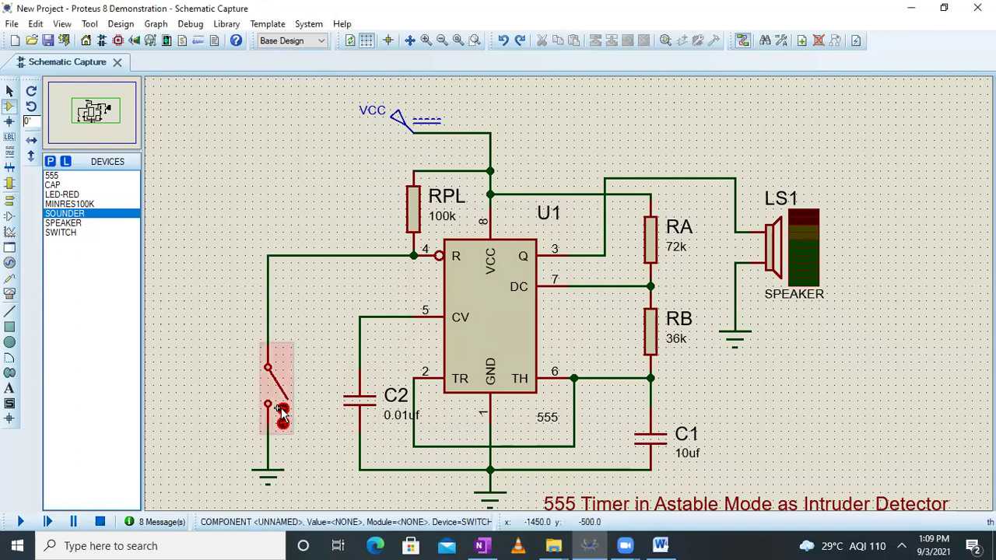
pyautogui.click(100, 522)
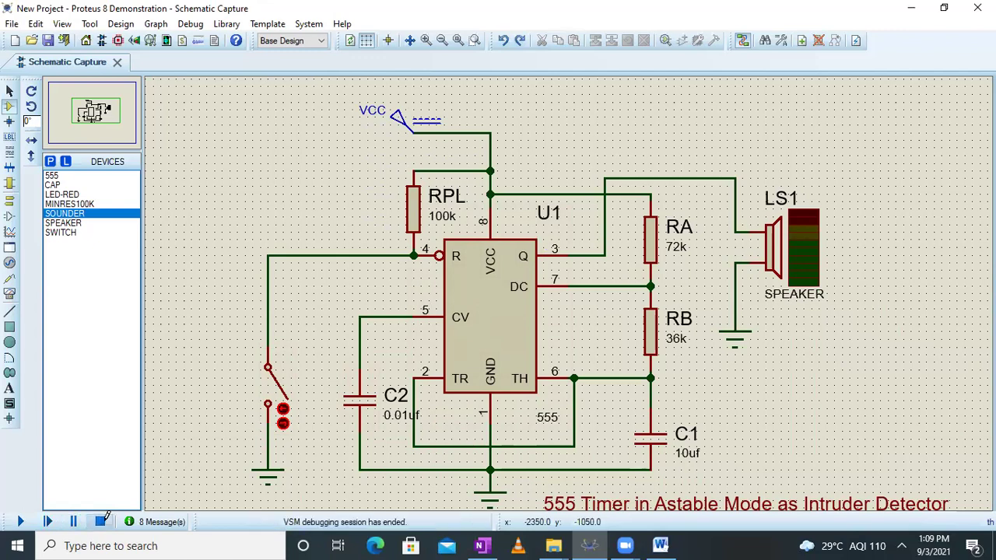
pyautogui.moveTo(307, 366); pyautogui.dragTo(298, 365)
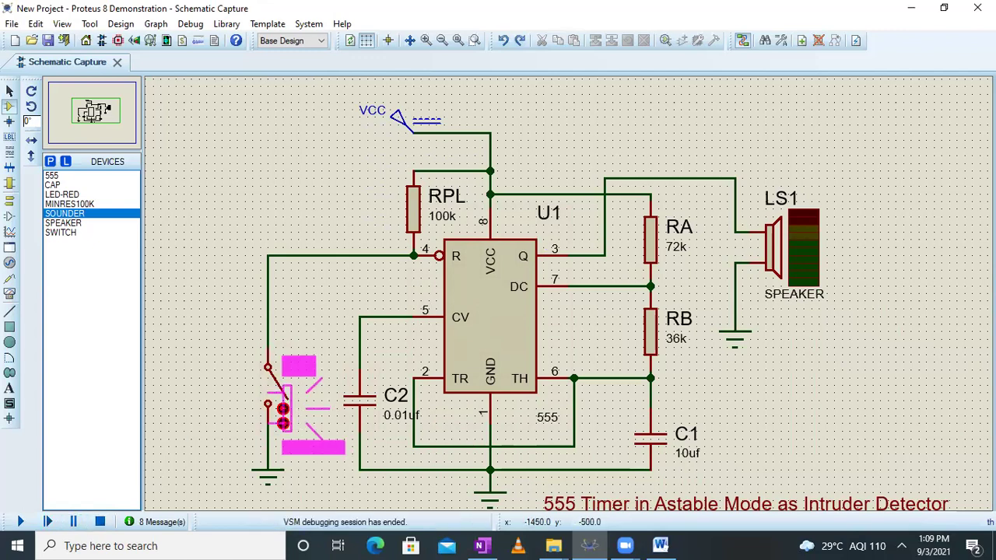
pyautogui.click(283, 416)
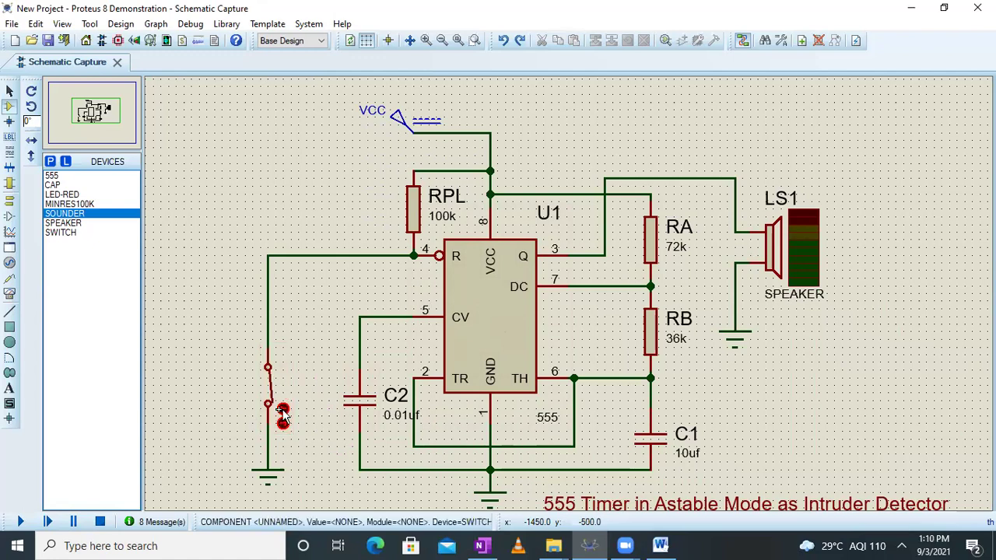
# Step: Change resistor RA's value from 72k to 7.2k
pyautogui.click(677, 247)
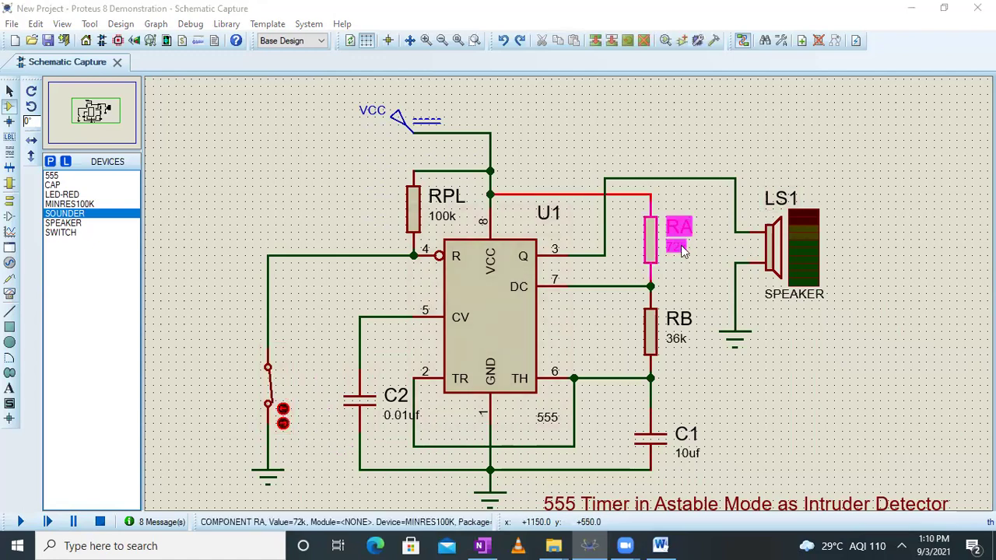
pyautogui.click(677, 248)
pyautogui.write('7.2k')
pyautogui.press('Return')
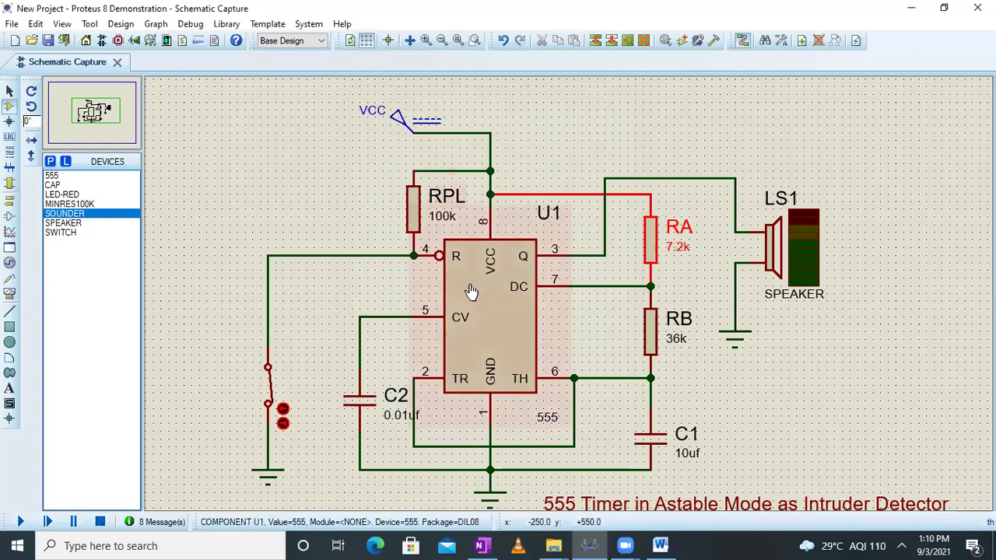
# Step: Check the OneNote circuit notes, then select resistor RB
pyautogui.click(484, 545)
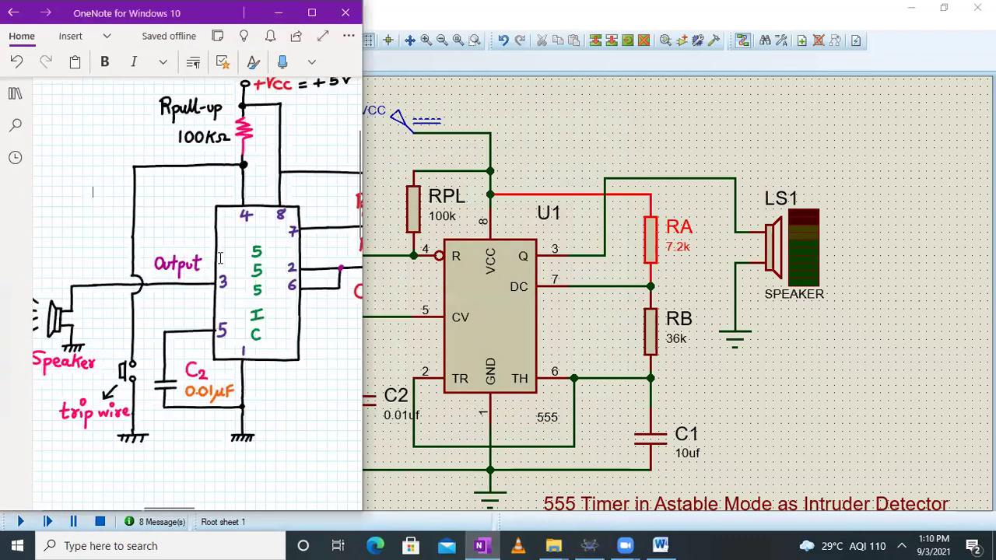
pyautogui.scroll(2, 220, 259)
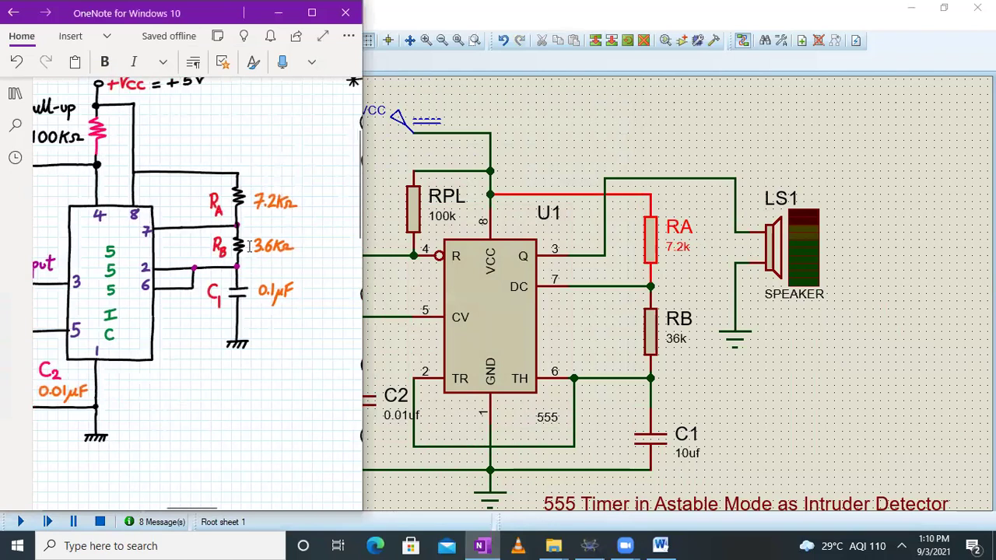
pyautogui.click(279, 12)
pyautogui.click(677, 339)
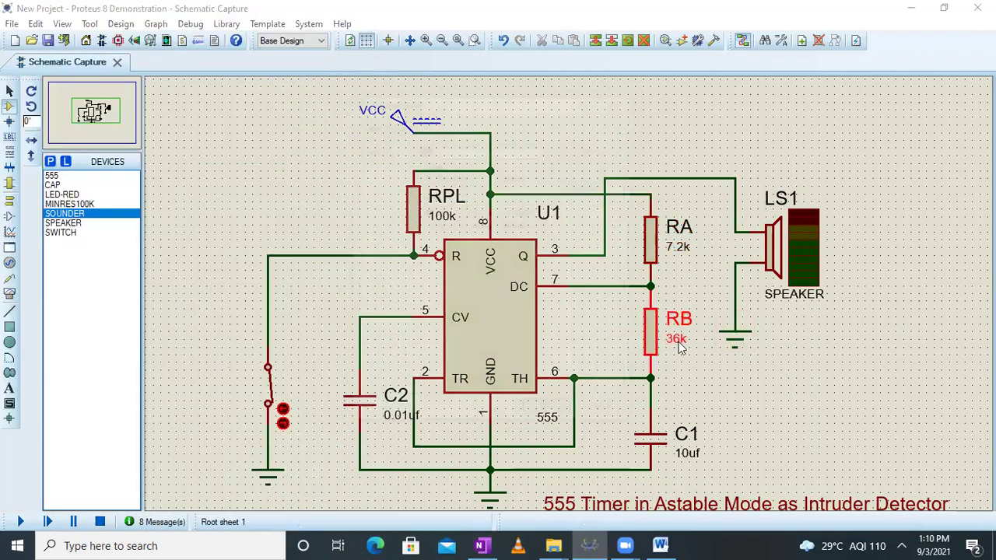
# Step: Change resistor RB's value to 3.6k
pyautogui.click(676, 339)
pyautogui.write('3.6k')
pyautogui.press('Return')
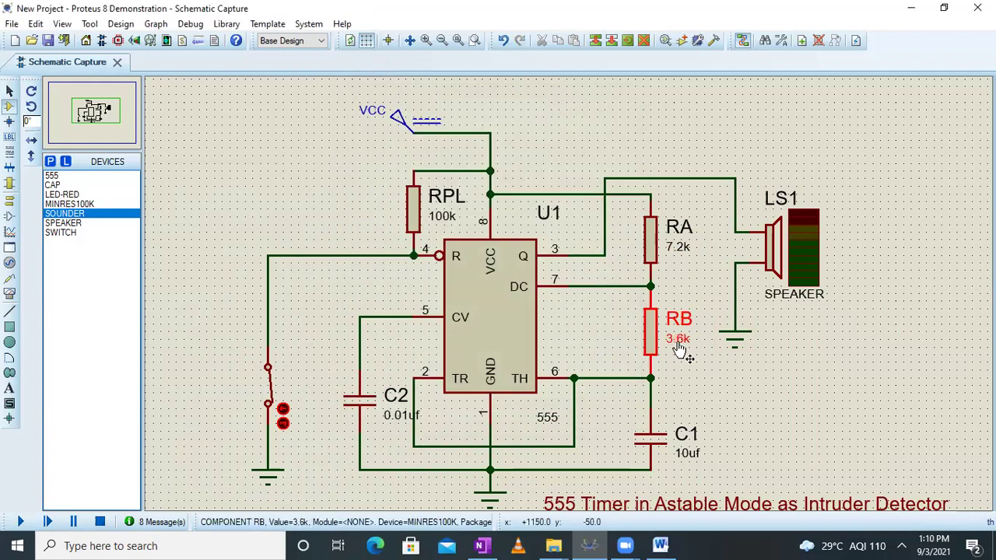
# Step: Change capacitor C1's value to 0.1uf and start the simulation
pyautogui.click(687, 450)
pyautogui.click(686, 450)
pyautogui.write('0.1uf')
pyautogui.press('Return')
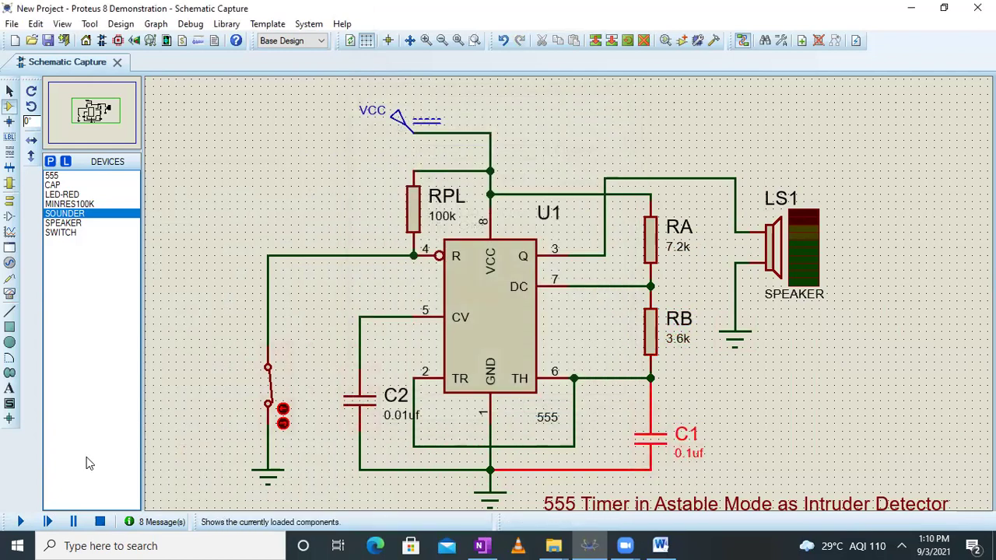
pyautogui.click(20, 521)
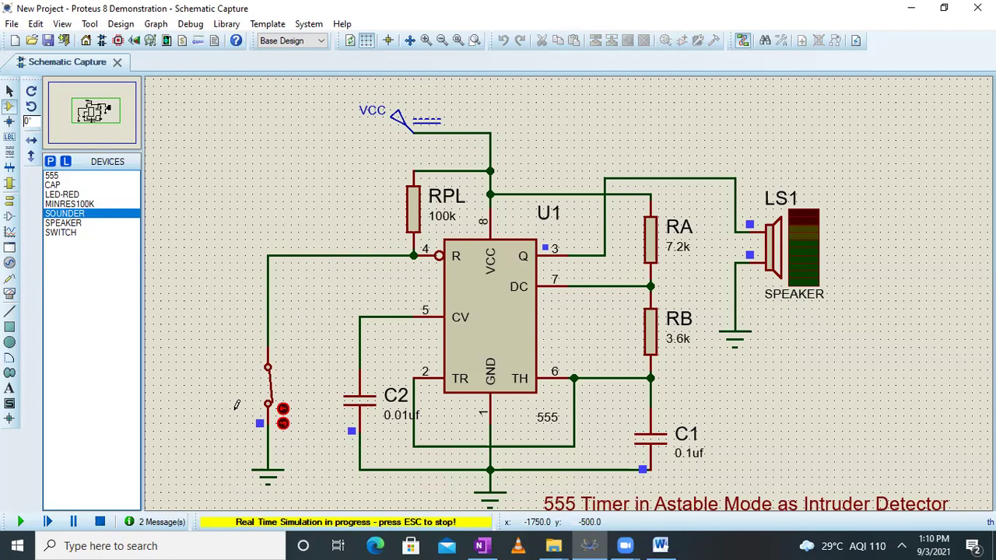
# Step: Open the switch to drive the speaker, stop, re-close it, and check the OneNote sketch
pyautogui.click(283, 425)
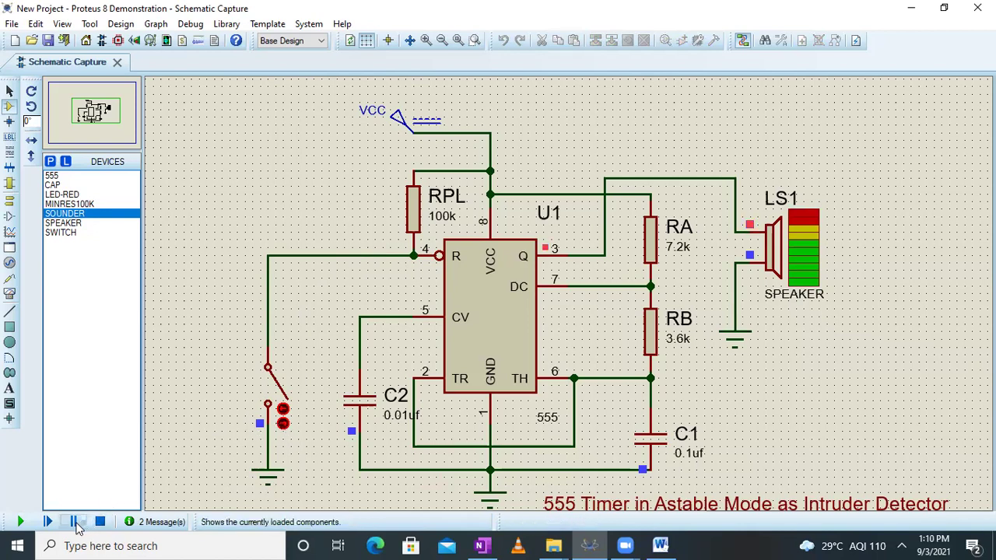
pyautogui.click(100, 521)
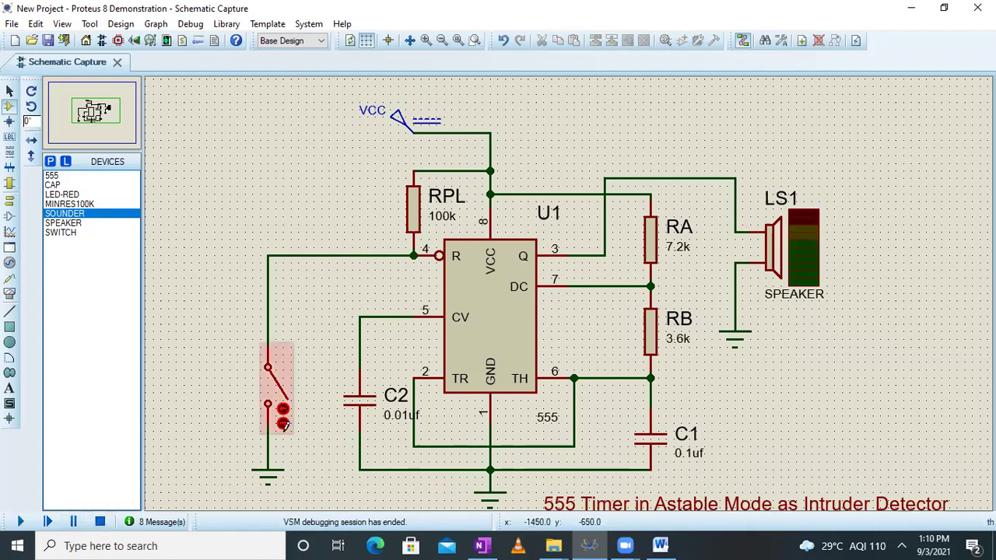
pyautogui.click(284, 411)
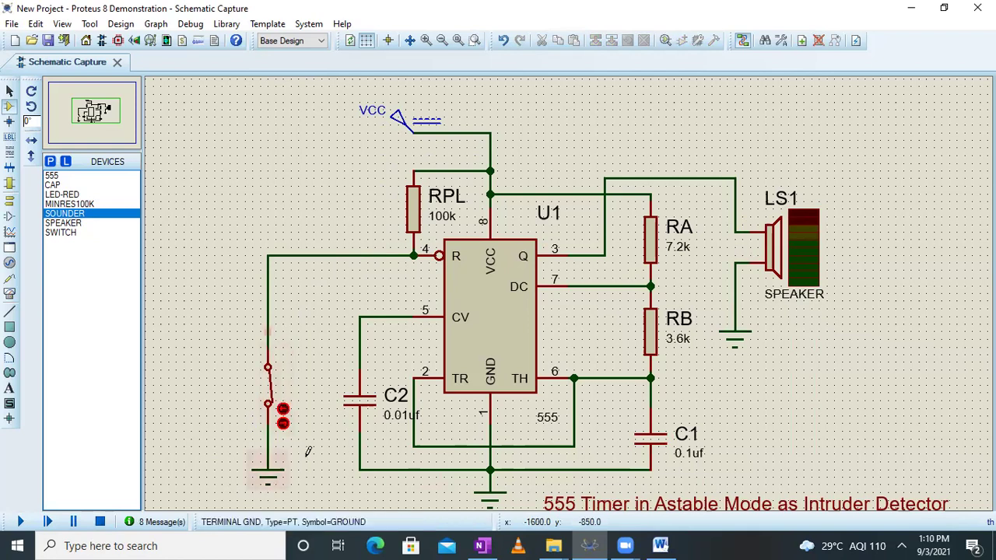
pyautogui.click(482, 546)
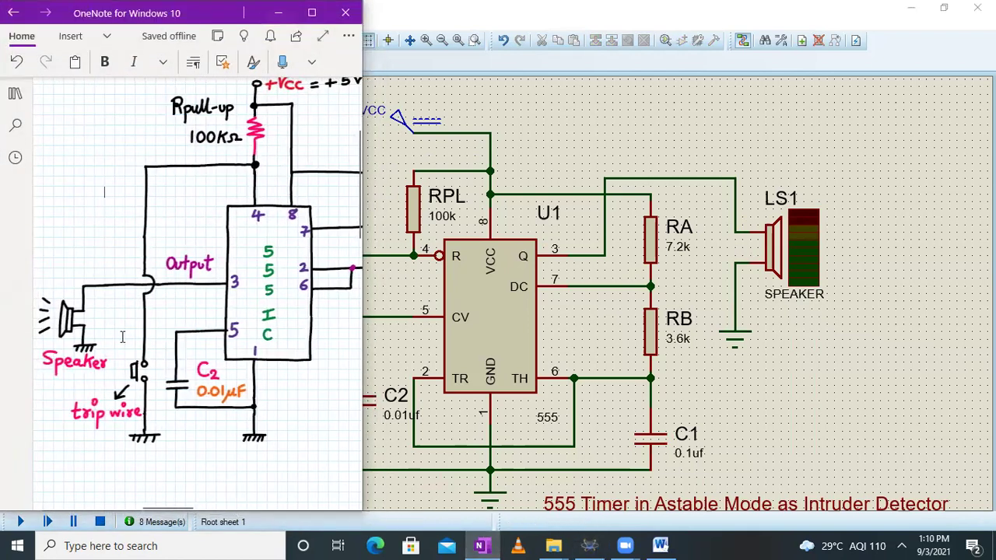
pyautogui.click(276, 13)
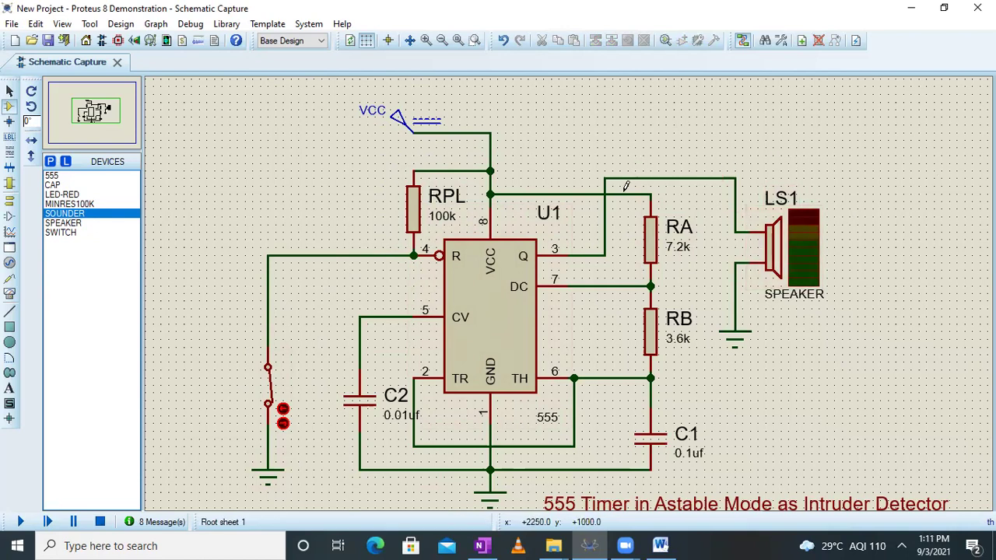
# Step: Place an OSCILLOSCOPE at top right, wire channel A to the 555 output, and run
pyautogui.click(9, 294)
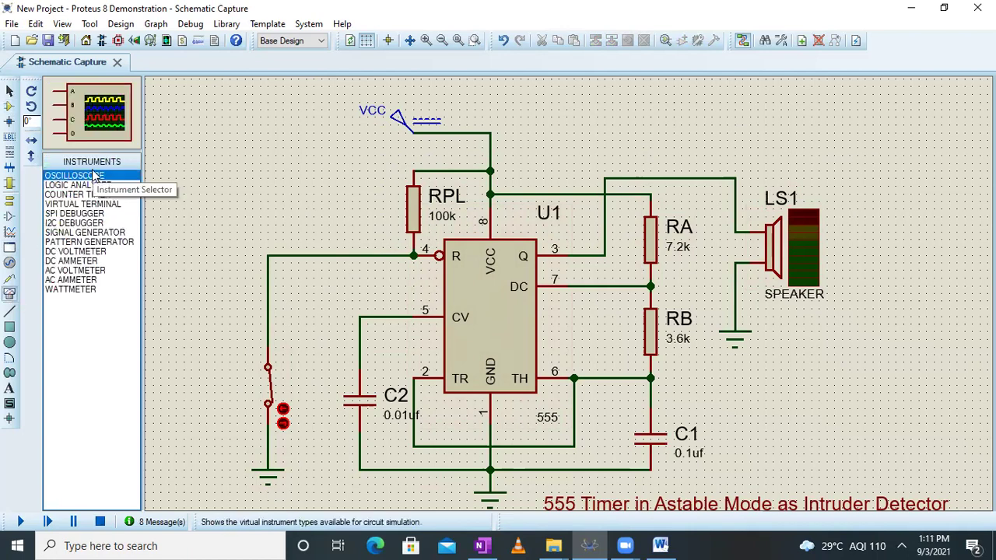
pyautogui.click(856, 132)
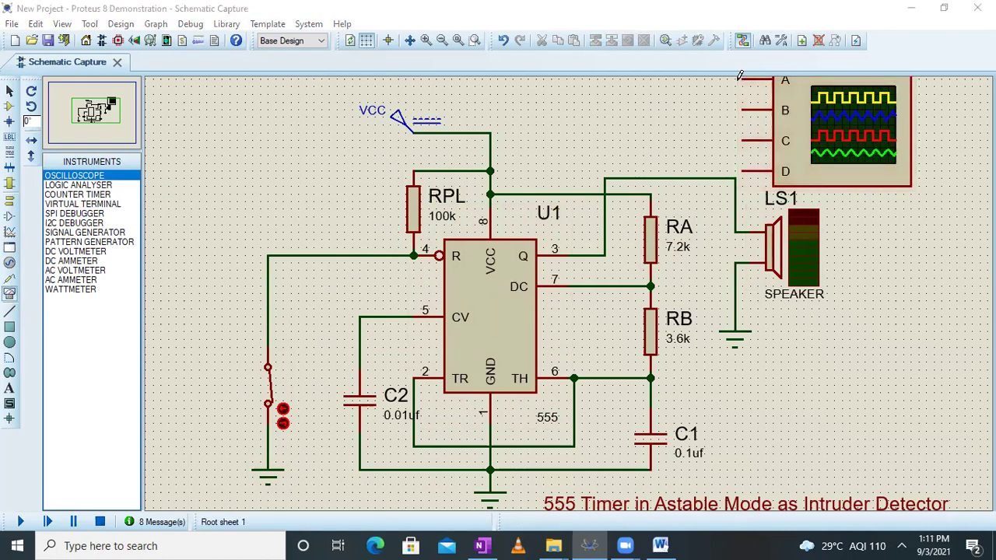
pyautogui.click(689, 177)
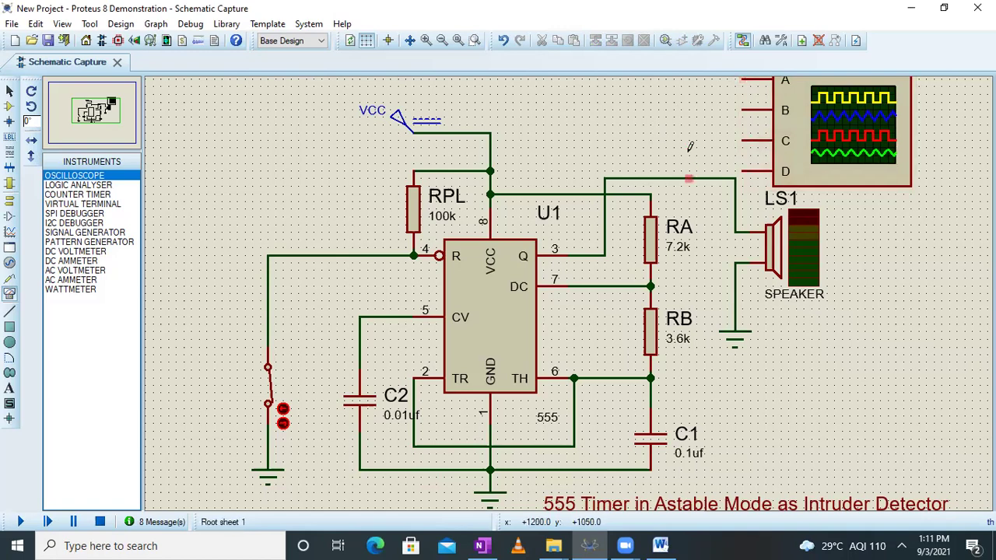
pyautogui.click(738, 77)
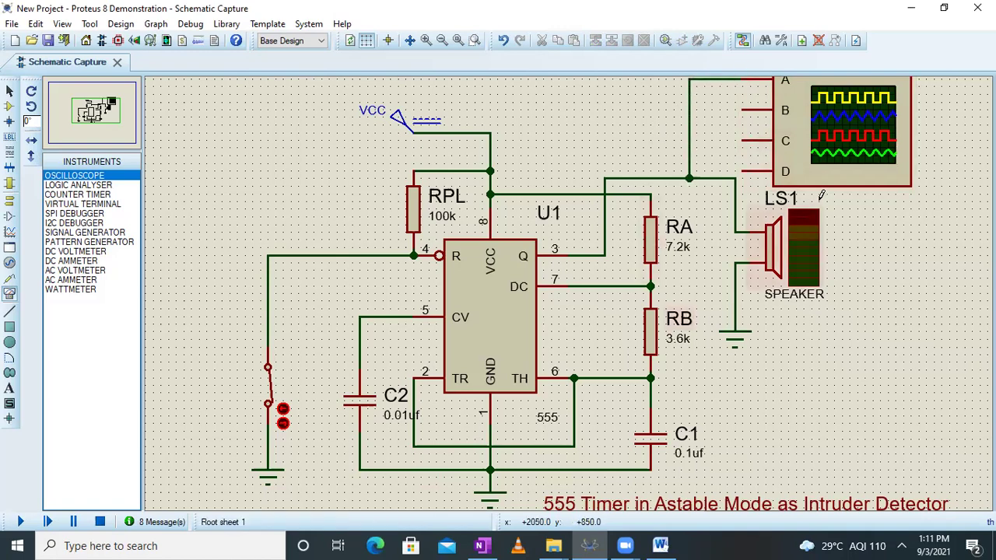
pyautogui.click(507, 371)
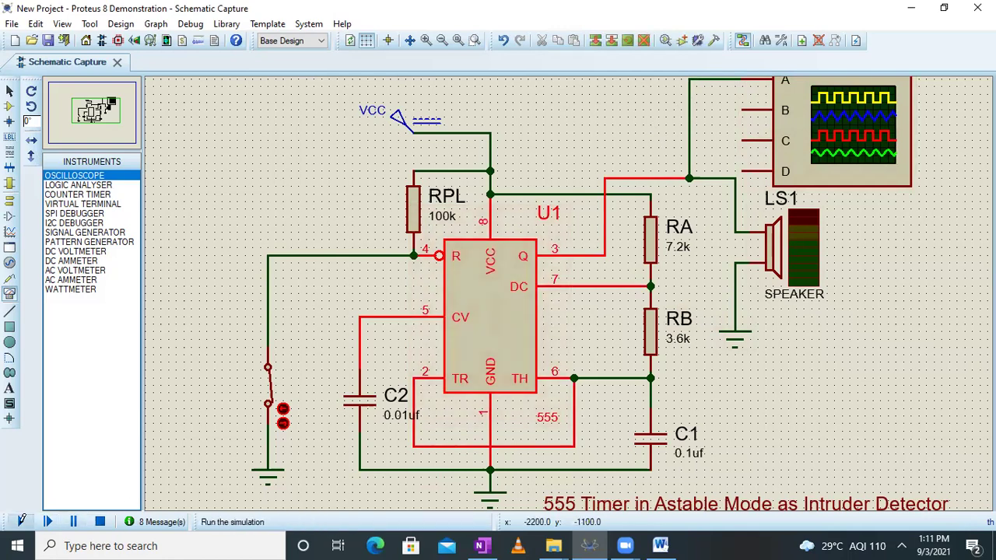
pyautogui.click(21, 521)
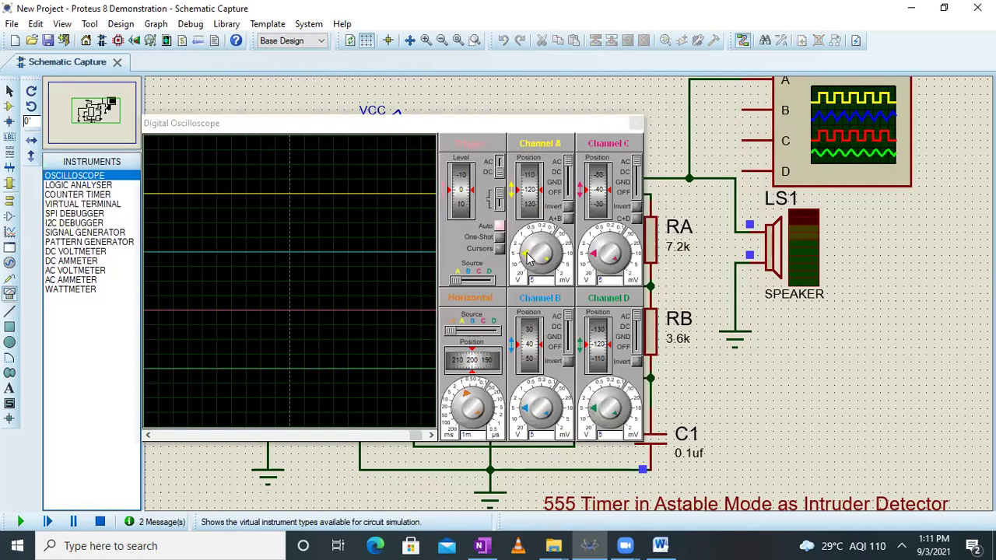
# Step: Move the oscilloscope window aside to uncover the schematic and start the simulation
pyautogui.scroll(-6, 532, 340)
pyautogui.scroll(-6, 533, 335)
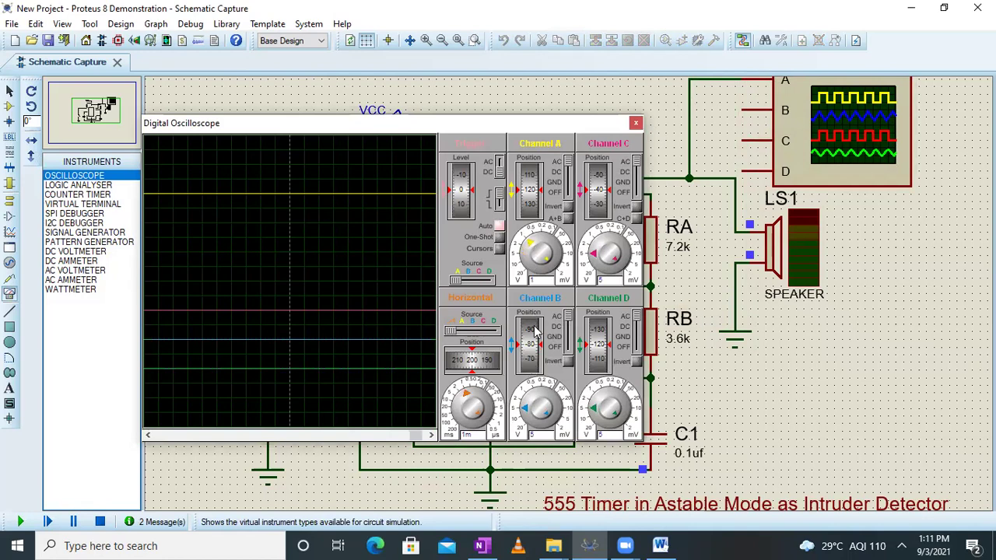
pyautogui.scroll(-6, 603, 191)
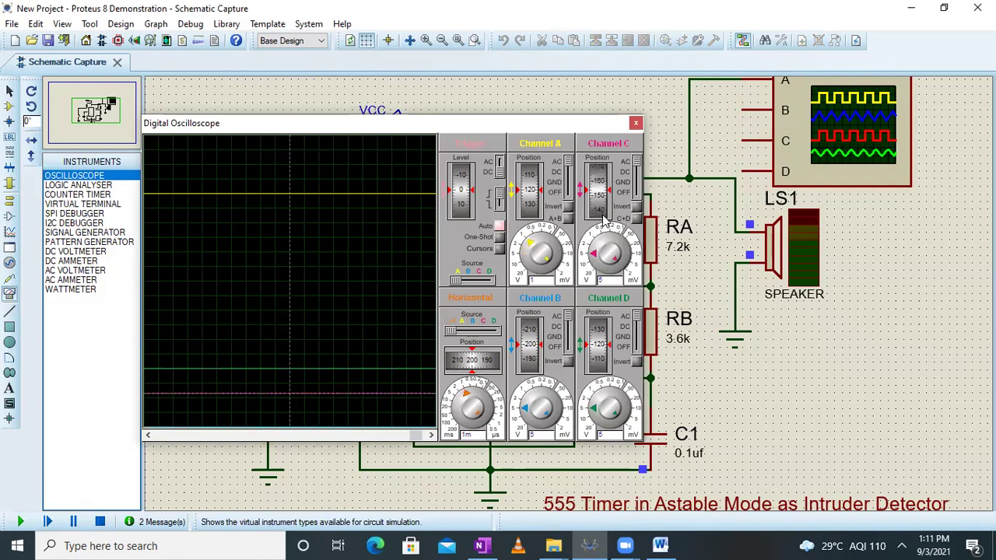
pyautogui.scroll(-2, 597, 204)
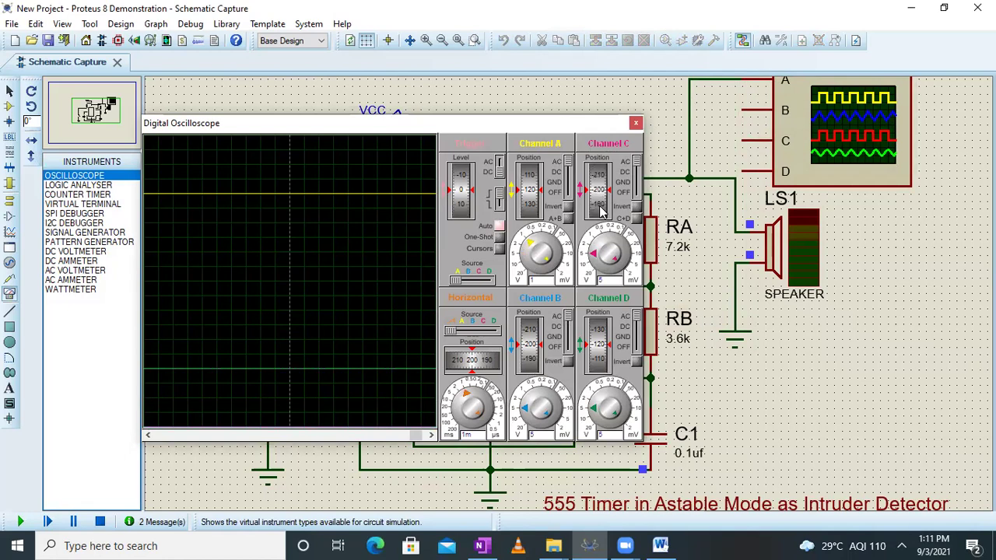
pyautogui.scroll(-4, 599, 342)
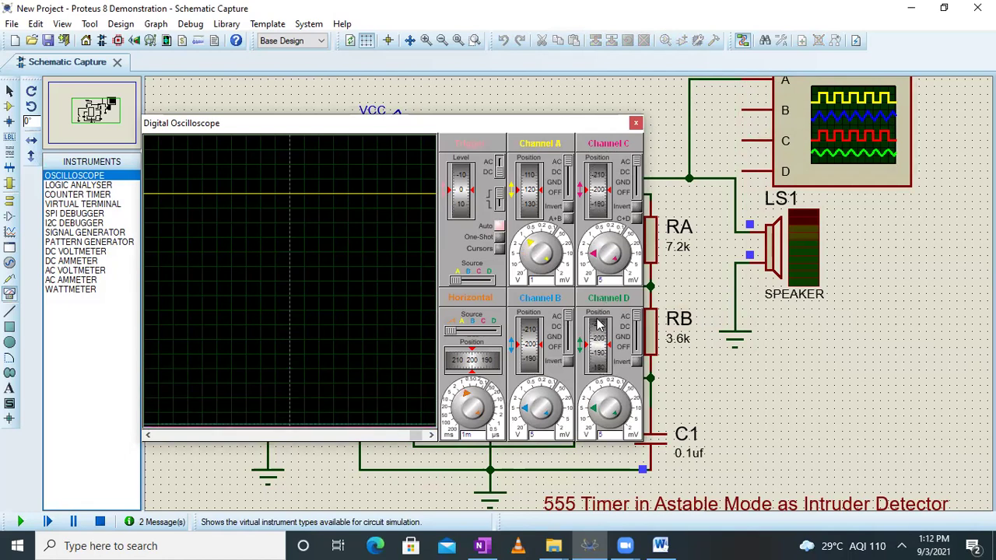
pyautogui.scroll(-6, 532, 183)
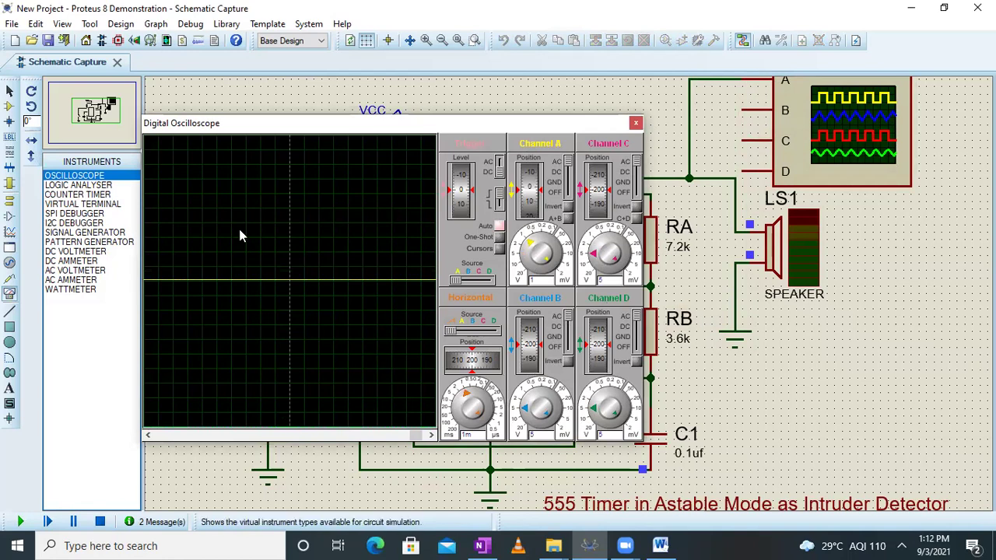
pyautogui.moveTo(382, 129); pyautogui.dragTo(411, 133)
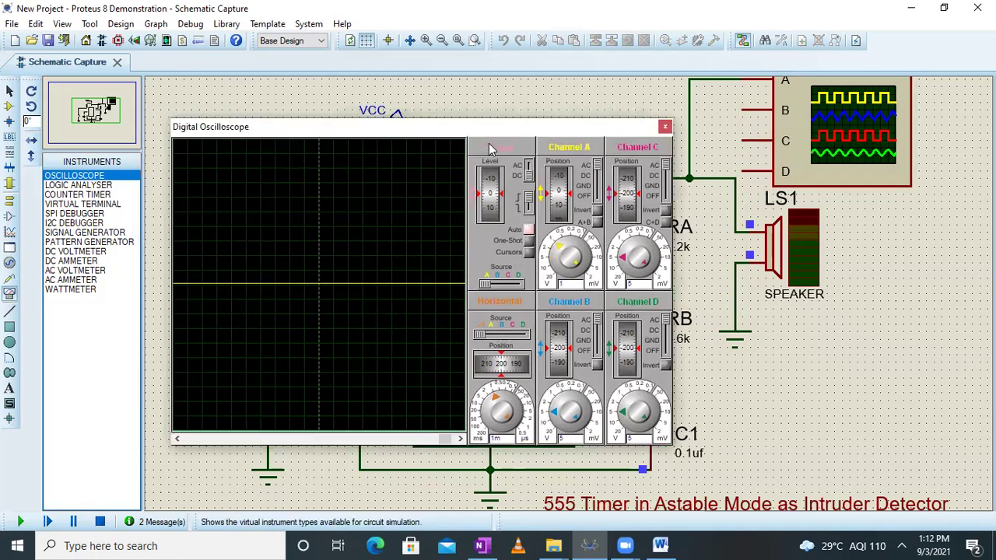
pyautogui.moveTo(490, 129); pyautogui.dragTo(768, 189)
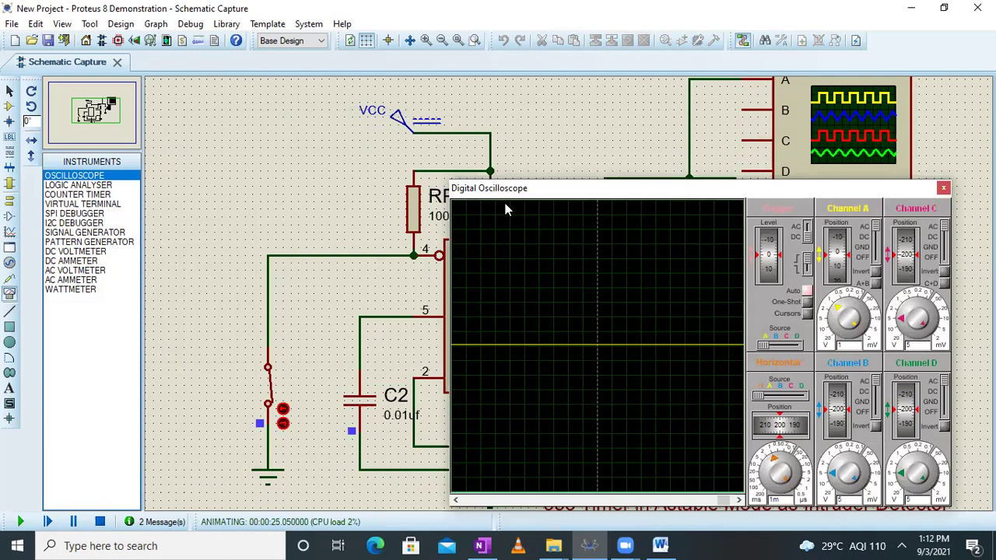
pyautogui.moveTo(522, 190); pyautogui.dragTo(166, 110)
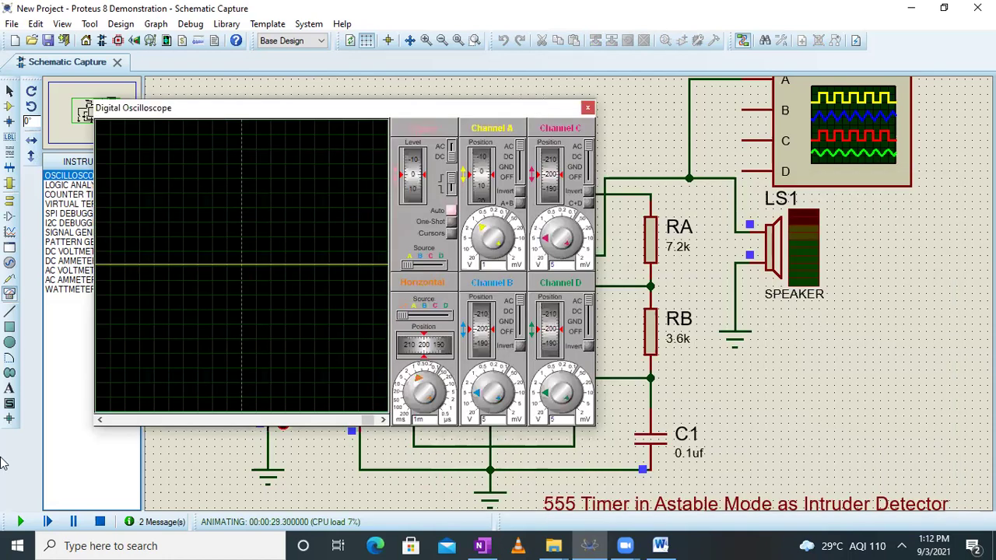
pyautogui.click(22, 524)
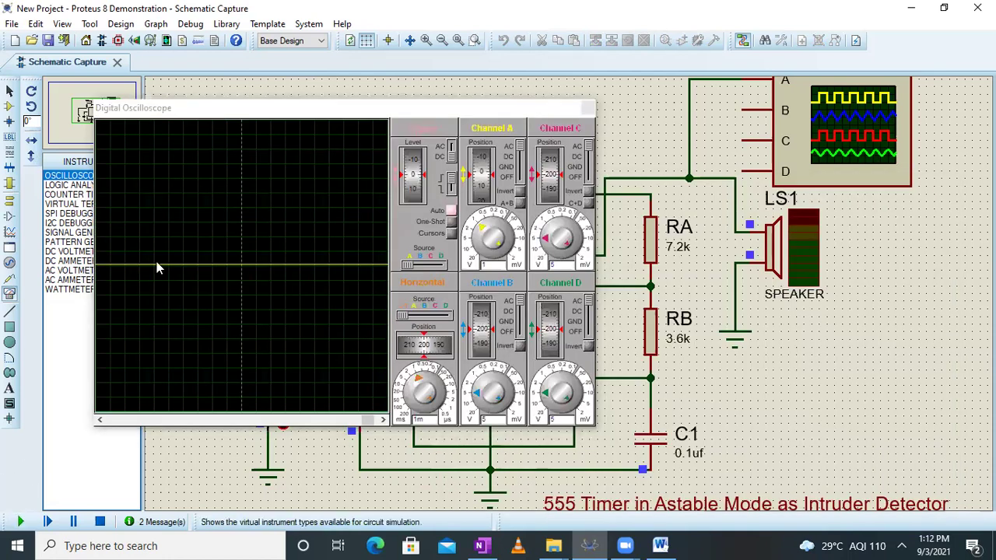
# Step: Open the trip switch, set the timebase to 0.5m to view the square wave, then stop
pyautogui.click(382, 116)
pyautogui.moveTo(383, 117); pyautogui.dragTo(649, 164)
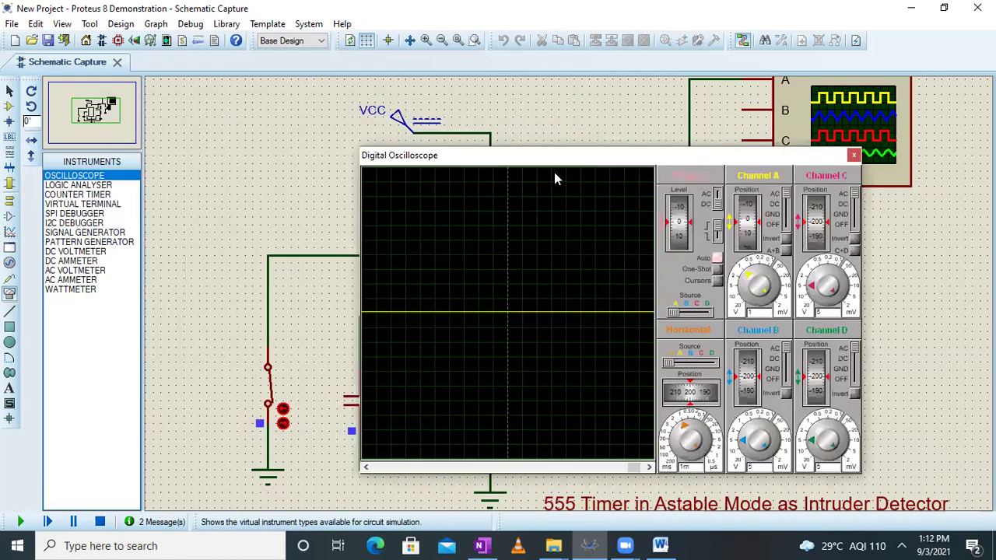
pyautogui.click(283, 425)
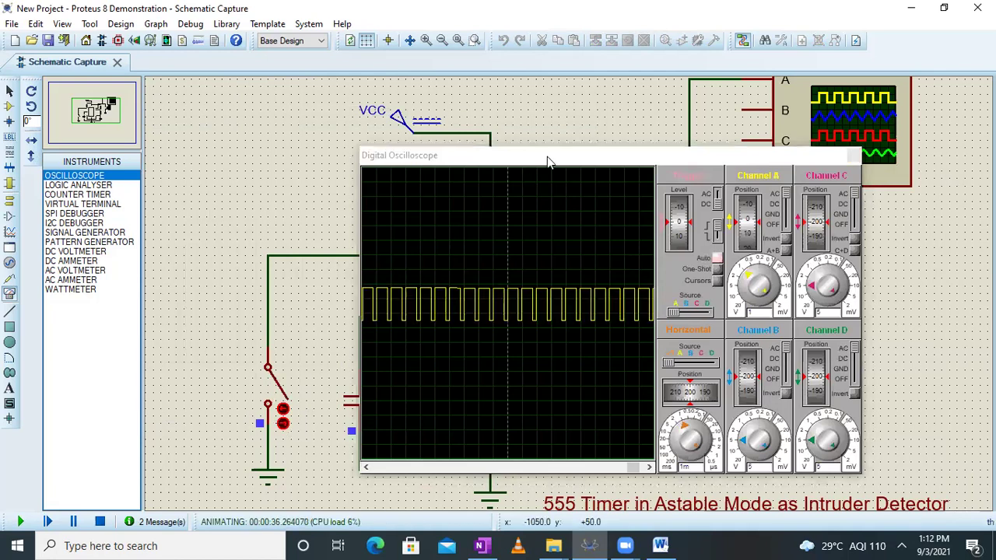
pyautogui.moveTo(552, 157); pyautogui.dragTo(315, 140)
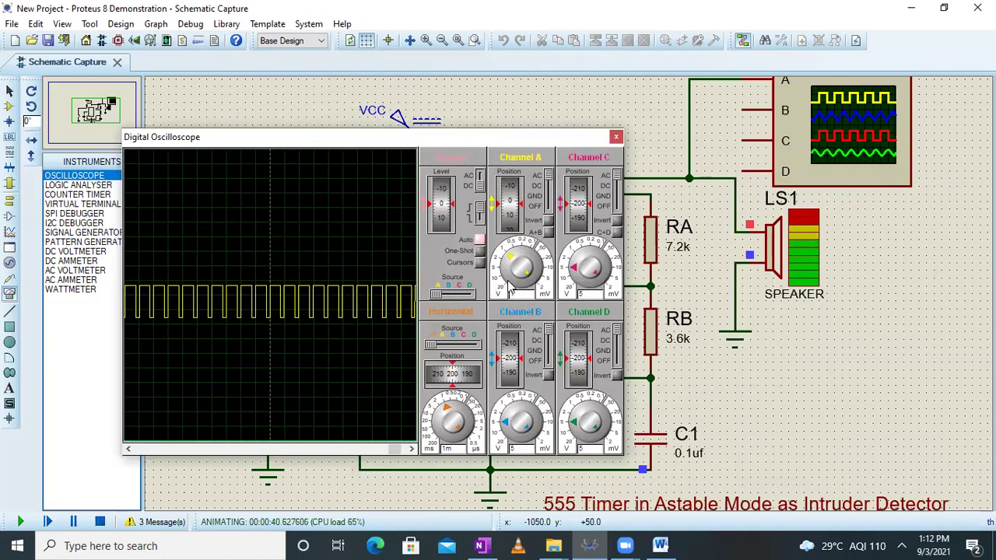
pyautogui.moveTo(446, 410)
pyautogui.mouseDown()
pyautogui.moveTo(460, 407)
pyautogui.moveTo(450, 403)
pyautogui.mouseUp()
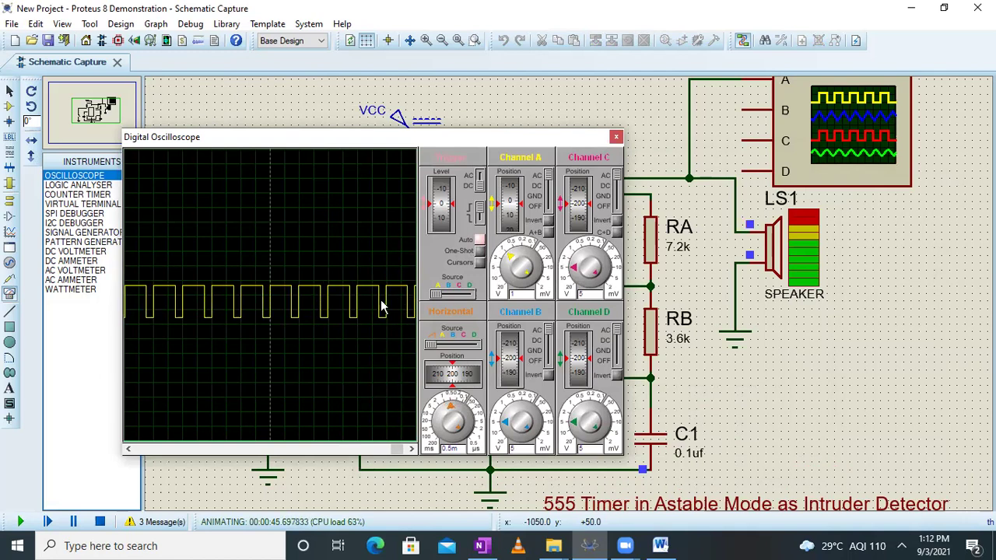
pyautogui.click(74, 522)
pyautogui.click(100, 522)
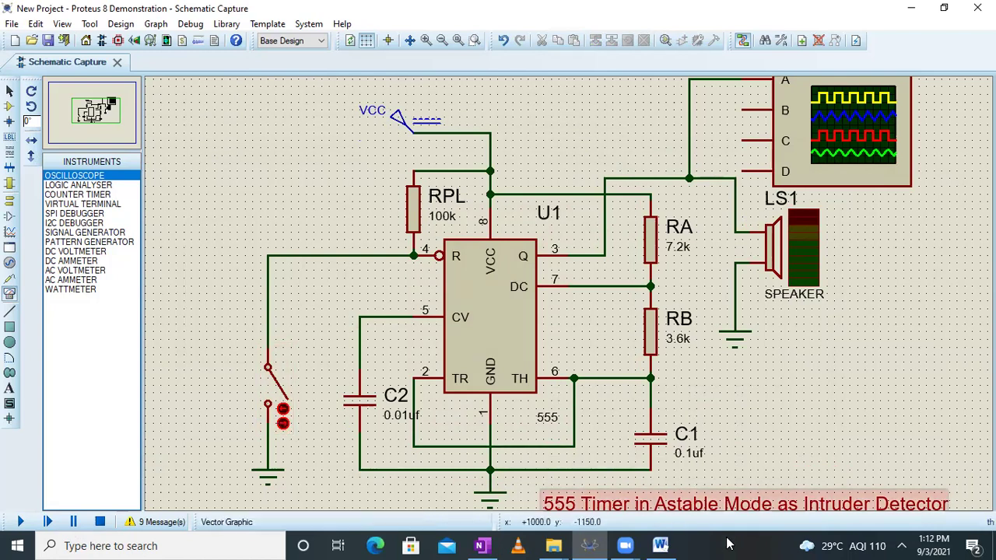
# Step: Undo the old screenshots in the Expt 4 pic report and paste the schematic below the table
pyautogui.click(661, 545)
pyautogui.hotkey('ctrl', 'z')
pyautogui.hotkey('ctrl', 'z')
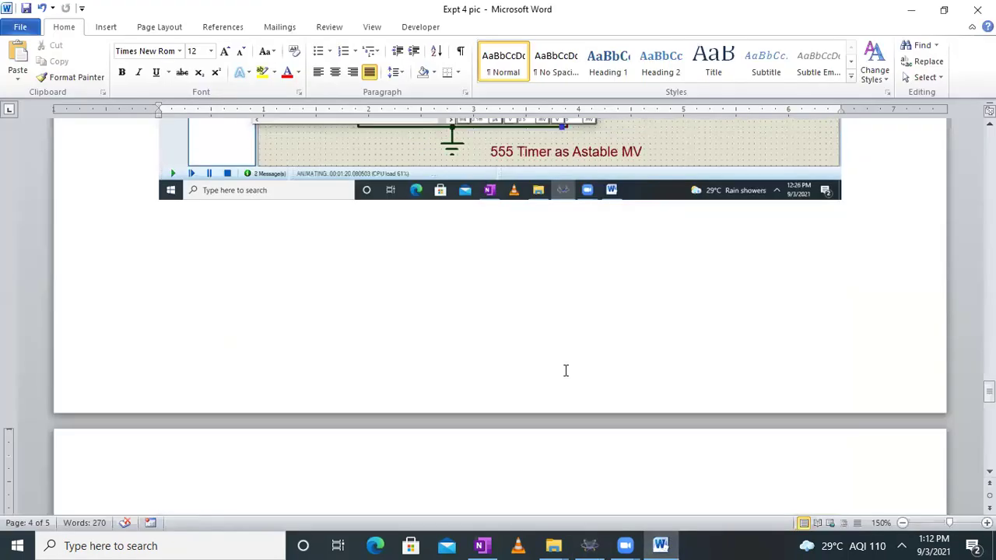
pyautogui.scroll(3, 900, 228)
pyautogui.click(901, 276)
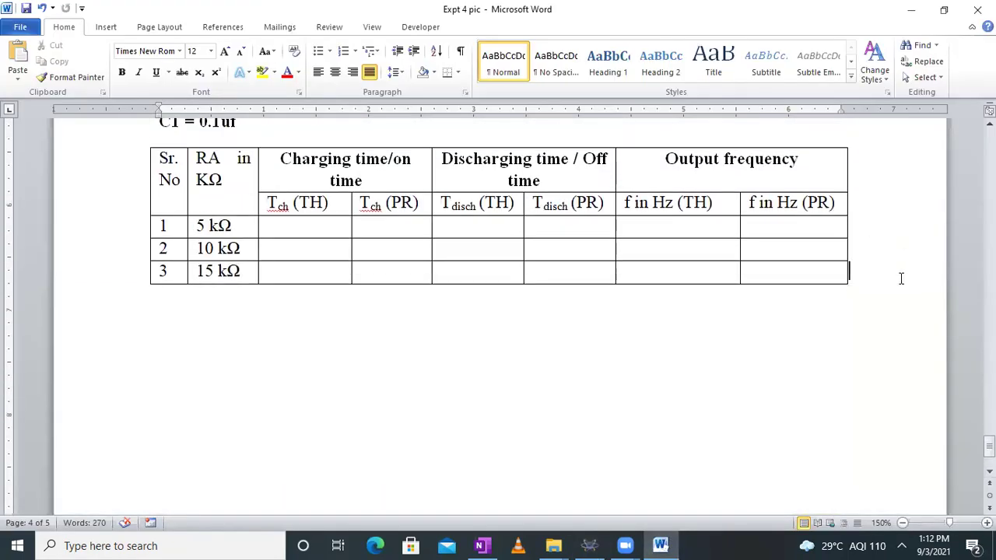
pyautogui.press('Return')
pyautogui.click(242, 362)
pyautogui.hotkey('ctrl', 'v')
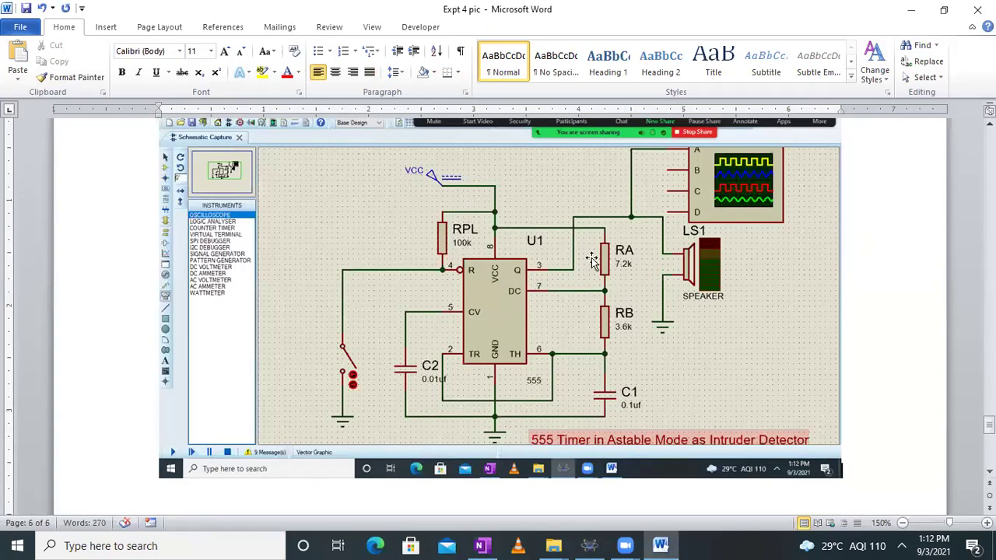
pyautogui.click(589, 545)
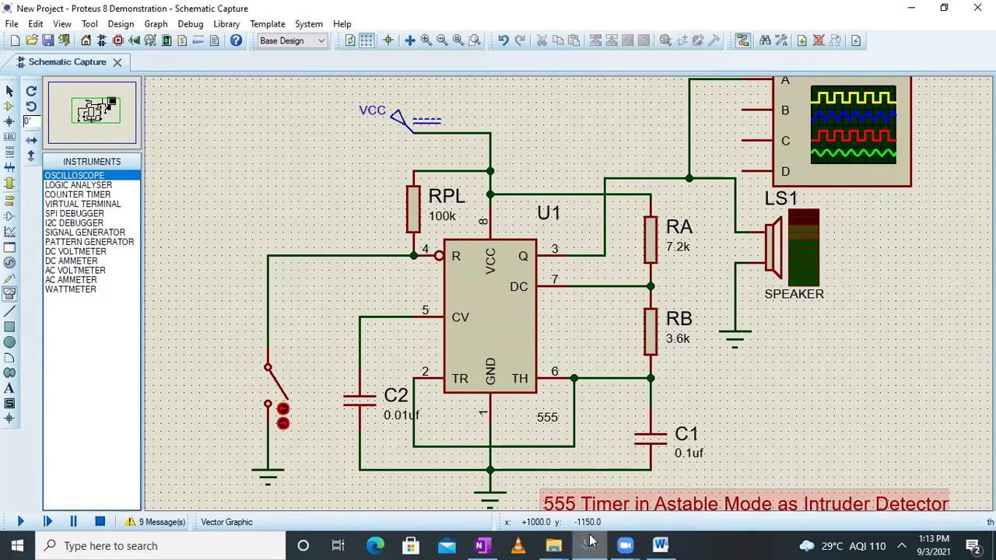
# Step: Close the trip switch, rerun the simulation, and reposition the oscilloscope showing a flat line
pyautogui.click(284, 408)
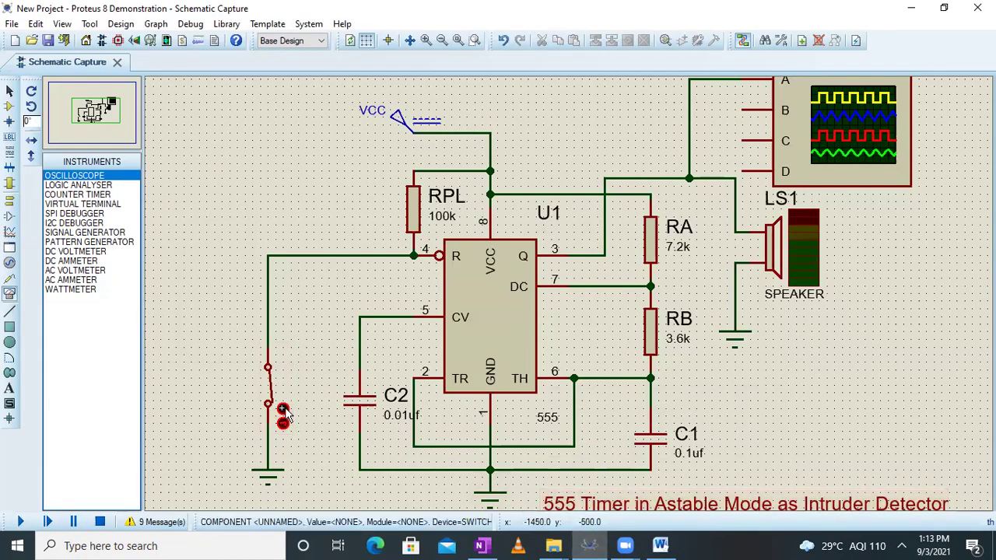
pyautogui.click(31, 521)
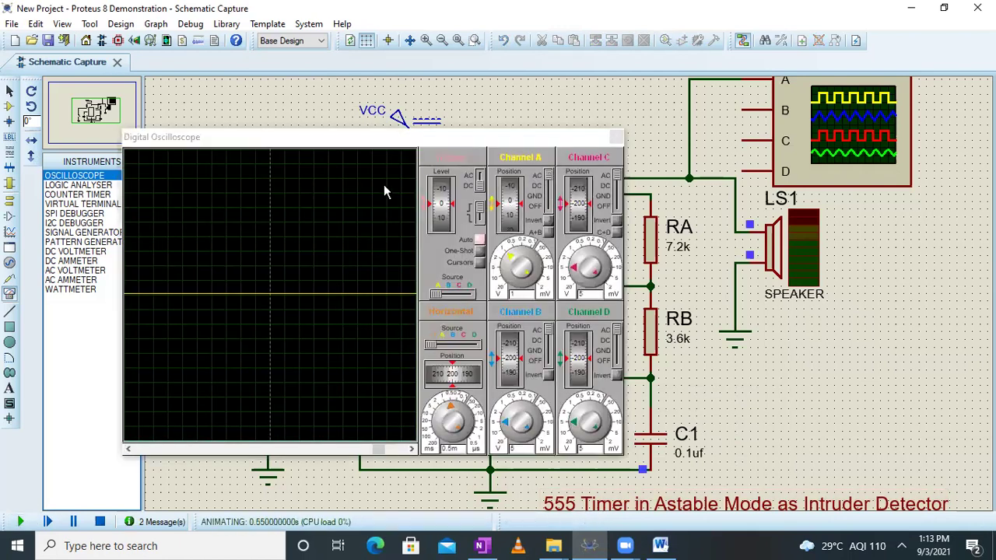
pyautogui.moveTo(396, 143); pyautogui.dragTo(411, 117)
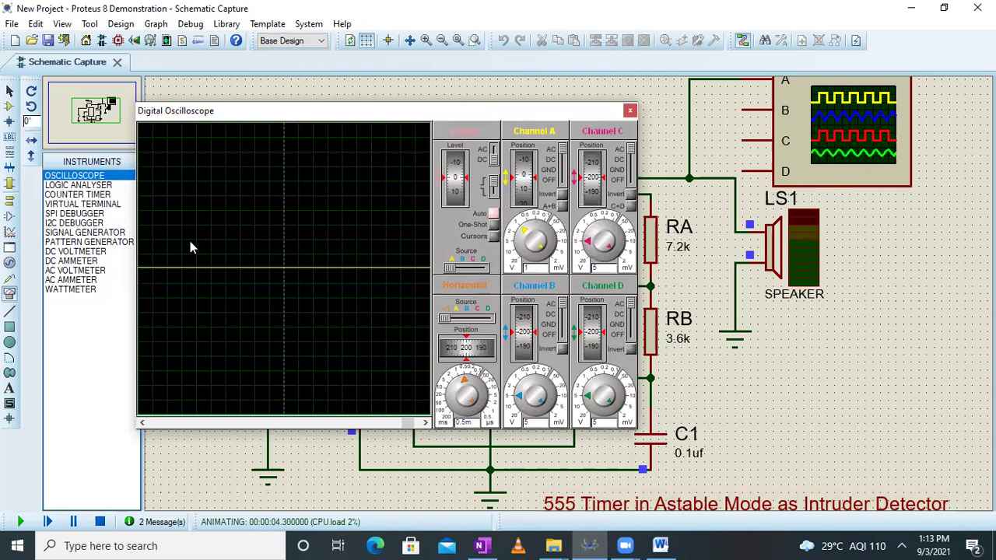
pyautogui.click(660, 545)
pyautogui.scroll(-3, 809, 327)
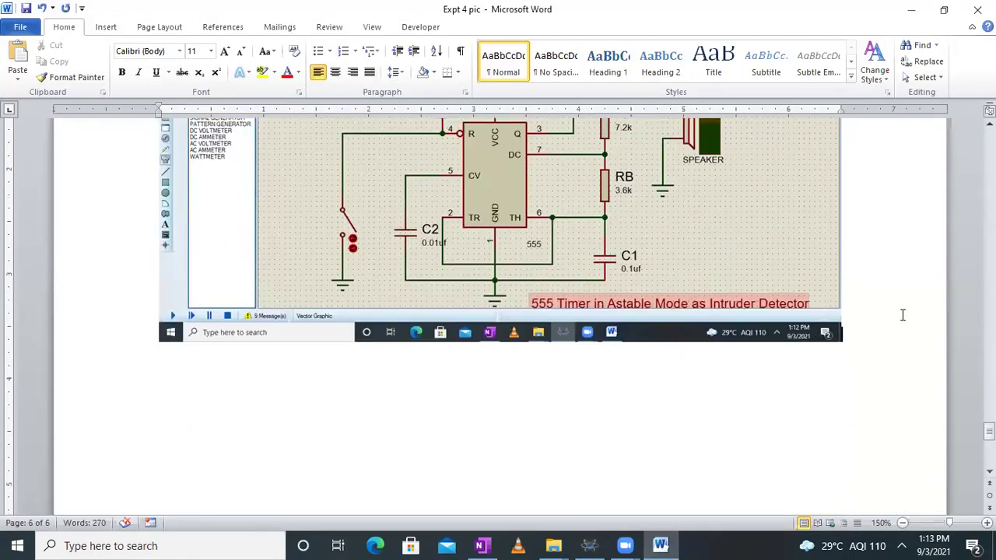
pyautogui.hotkey('ctrl', 'v')
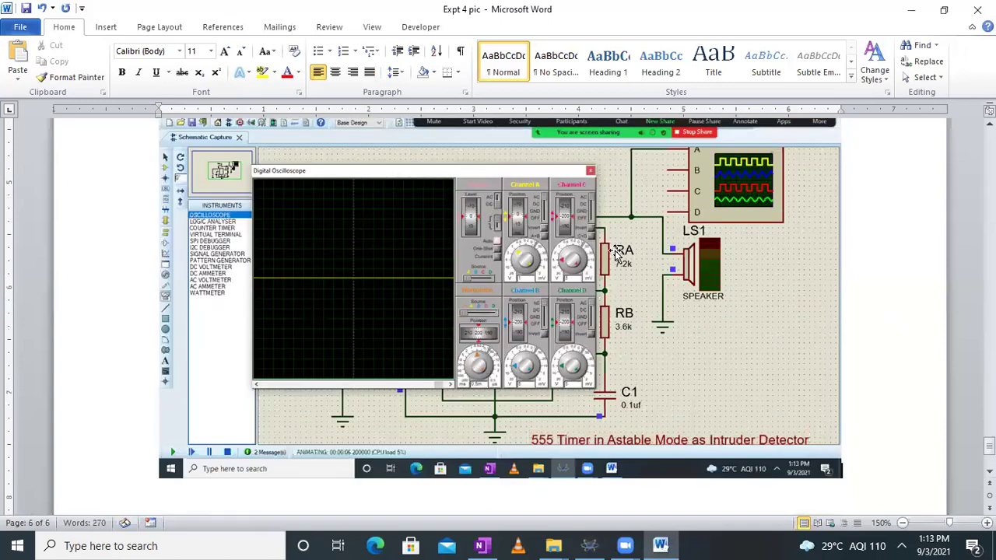
pyautogui.scroll(3, 616, 253)
pyautogui.scroll(-4, 454, 334)
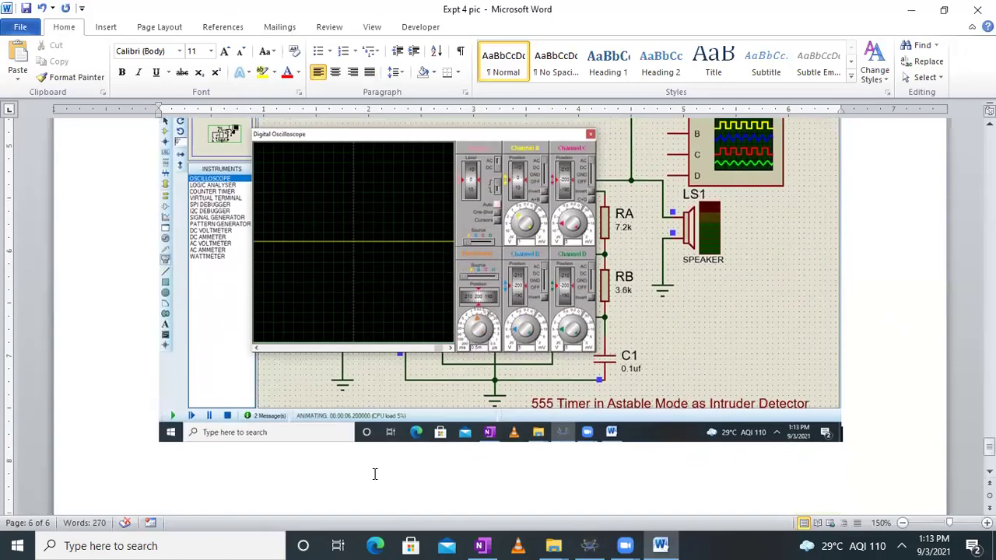
pyautogui.scroll(1, 750, 296)
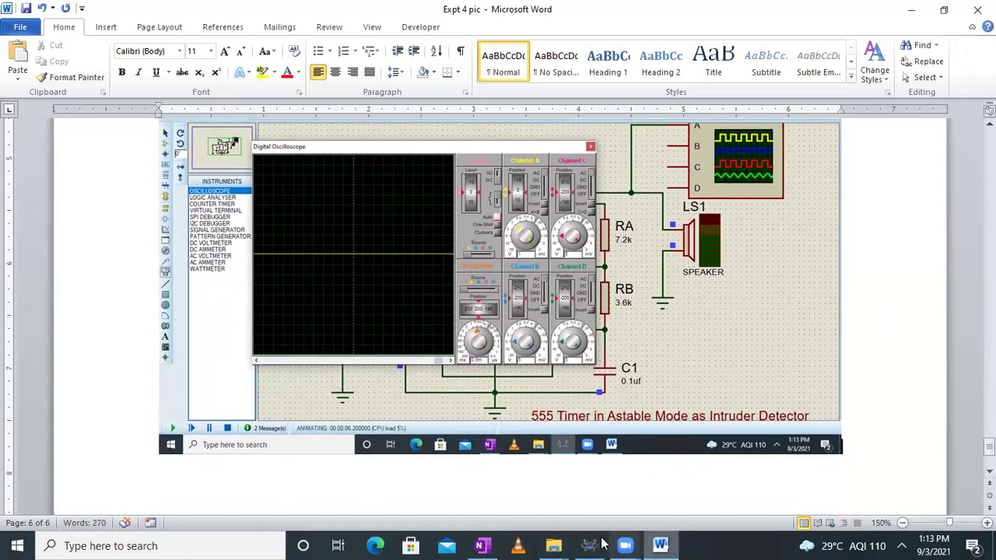
pyautogui.hotkey('shift', 'Left')
pyautogui.press('Delete')
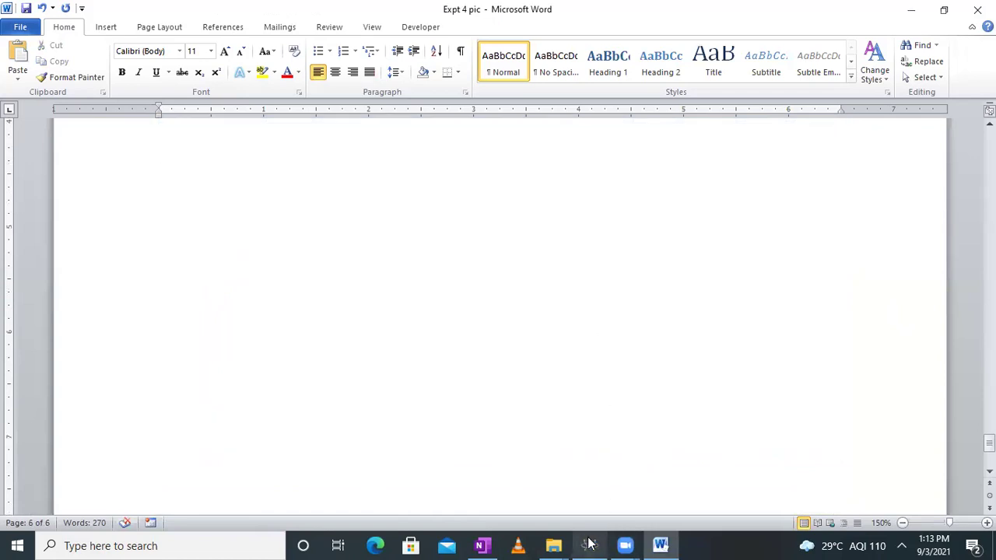
# Step: Move the oscilloscope to uncover RA, RB and the 555, and paste that screenshot into Word
pyautogui.click(589, 545)
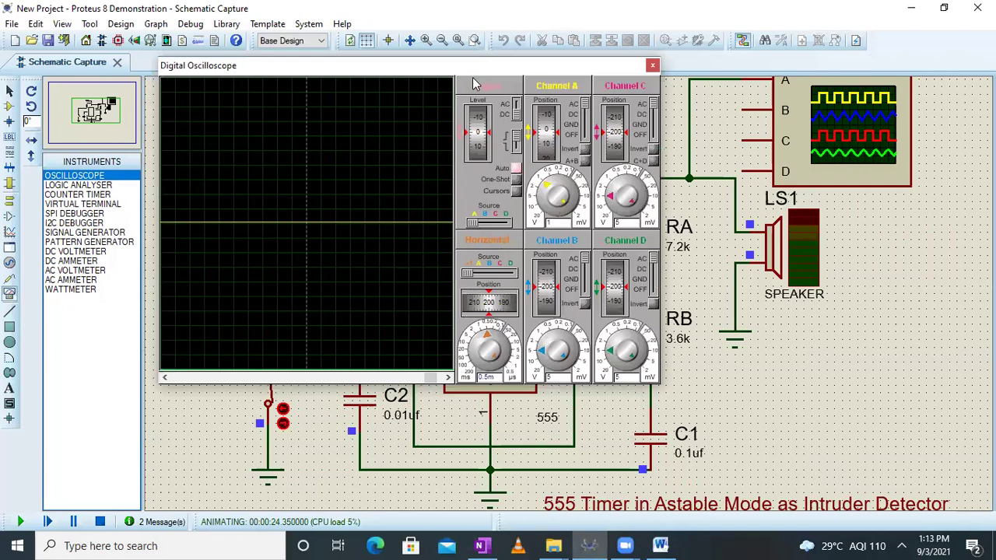
pyautogui.moveTo(472, 77); pyautogui.dragTo(385, 40)
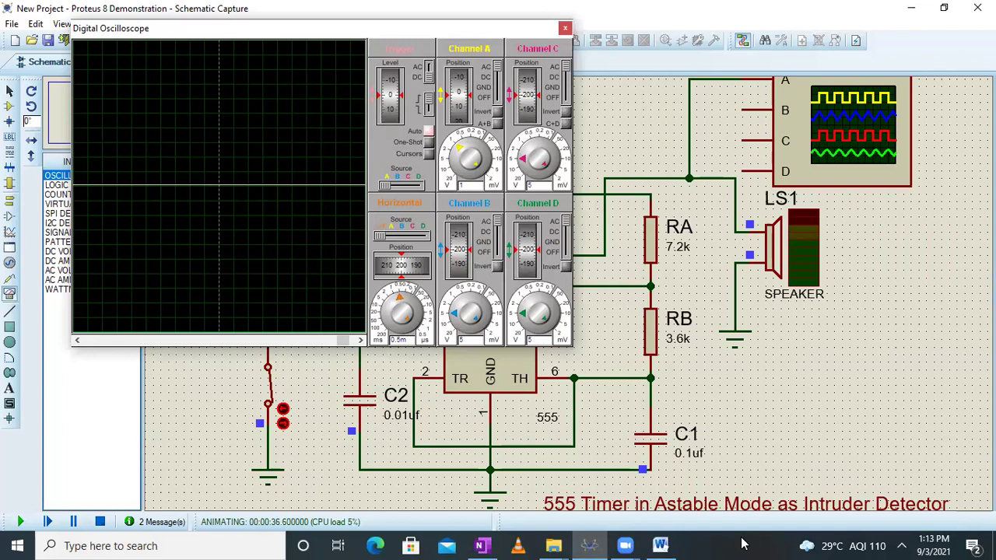
pyautogui.click(659, 546)
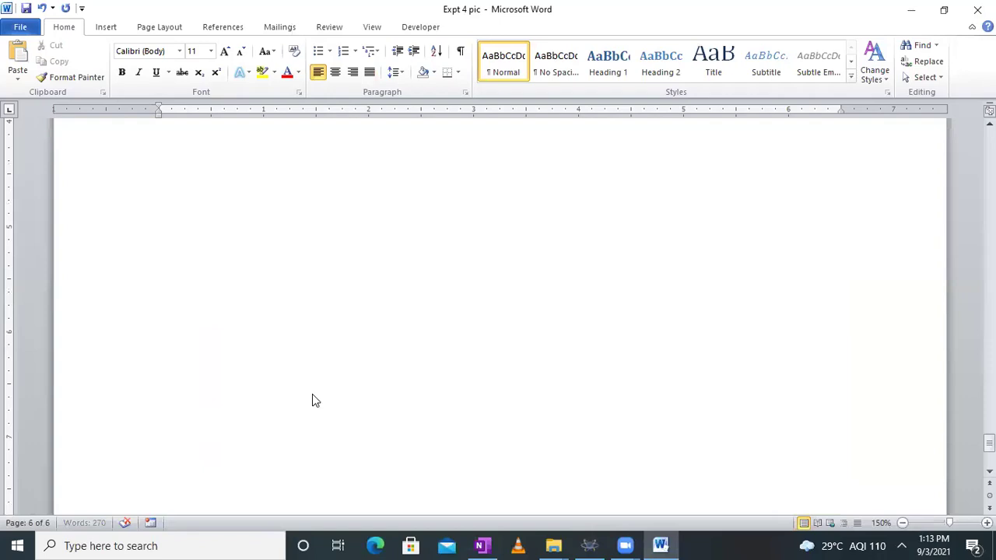
pyautogui.hotkey('ctrl', 'v')
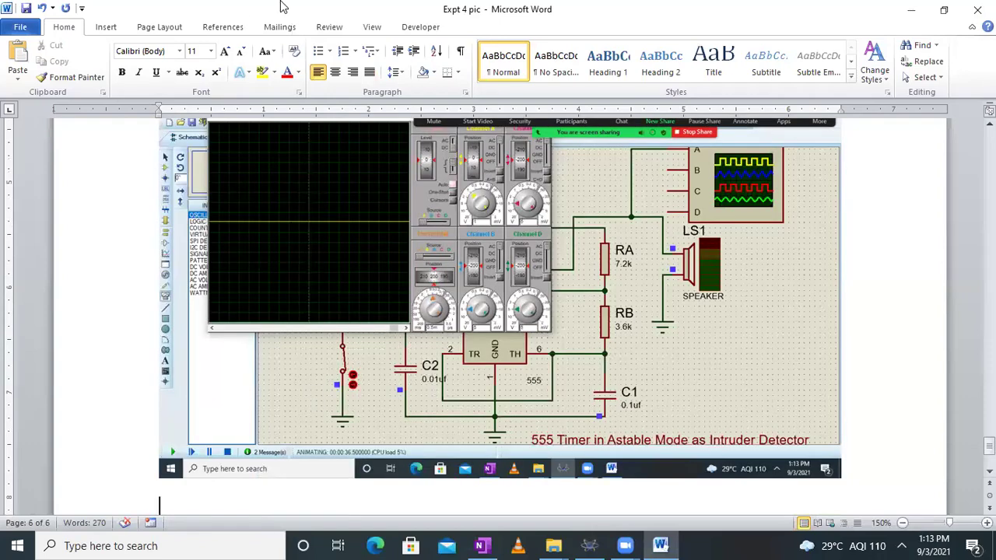
pyautogui.click(589, 545)
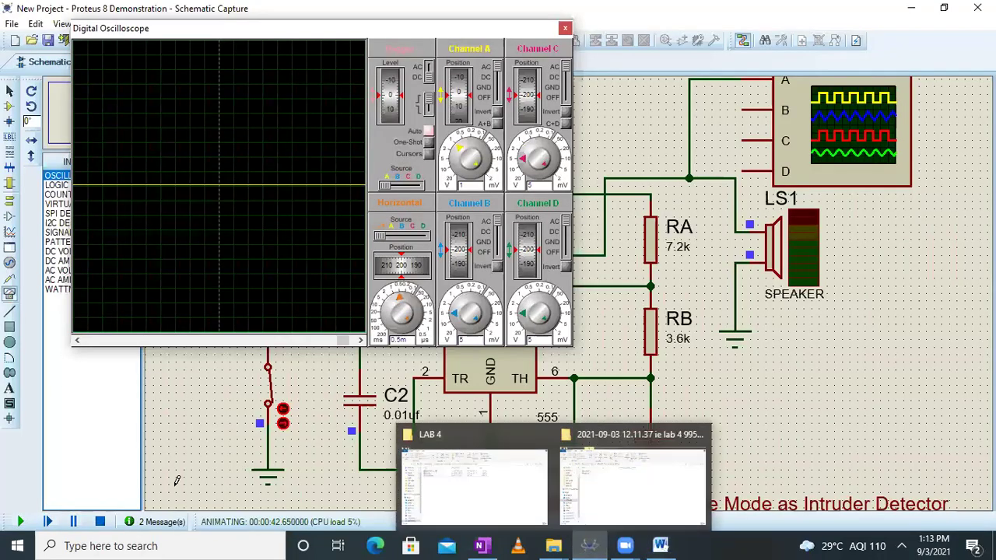
# Step: Open the trip switch to trigger the square-wave alarm, stop, review Word, and select the oscilloscope
pyautogui.click(283, 424)
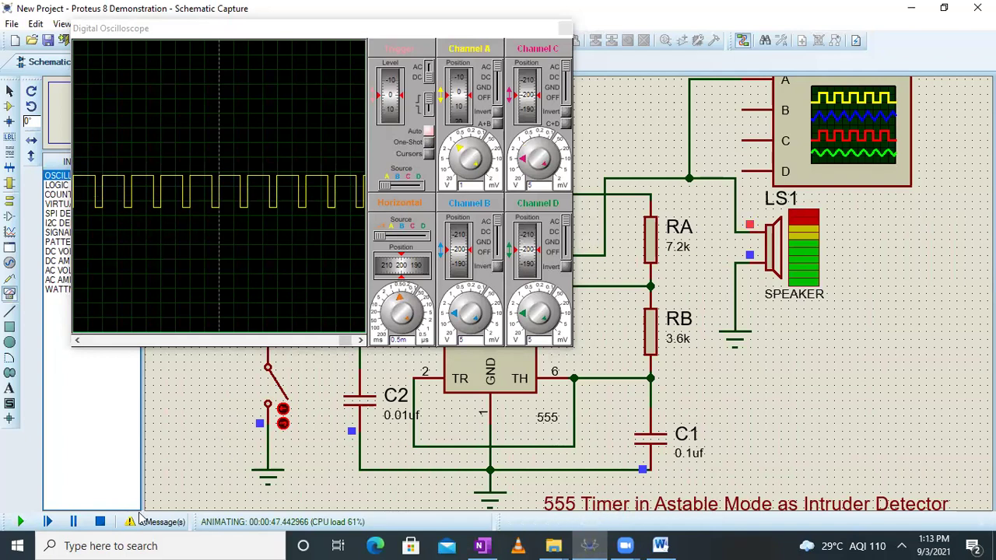
pyautogui.click(73, 522)
pyautogui.click(99, 521)
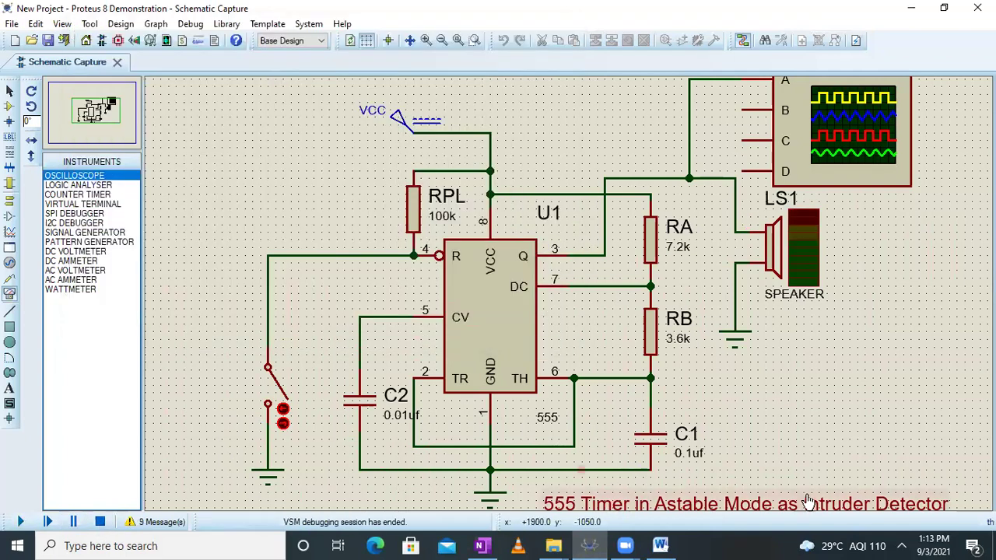
pyautogui.click(660, 545)
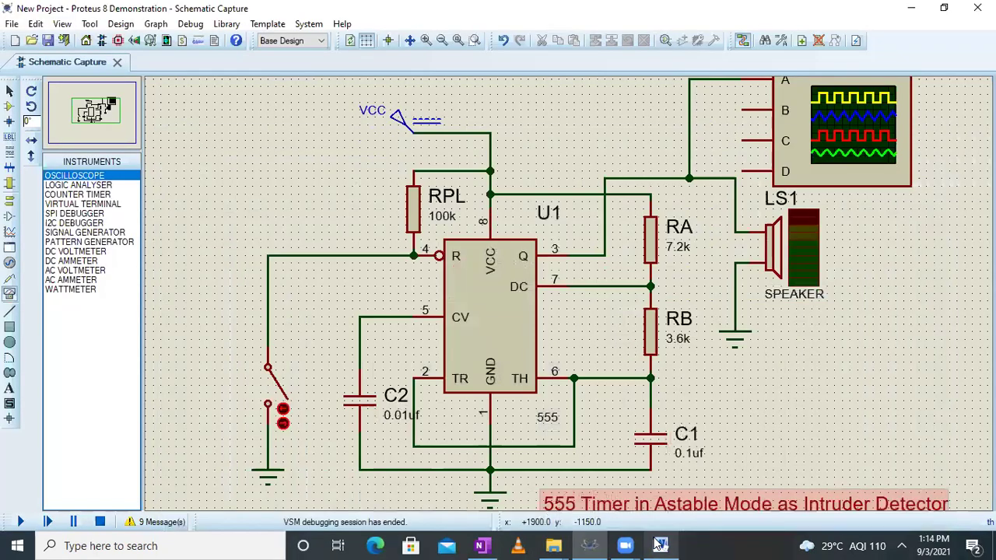
pyautogui.click(662, 546)
pyautogui.click(837, 127)
# Step: Delete the oscilloscope from the schematic, then rerun and stop the simulation without it
pyautogui.rightClick(836, 127)
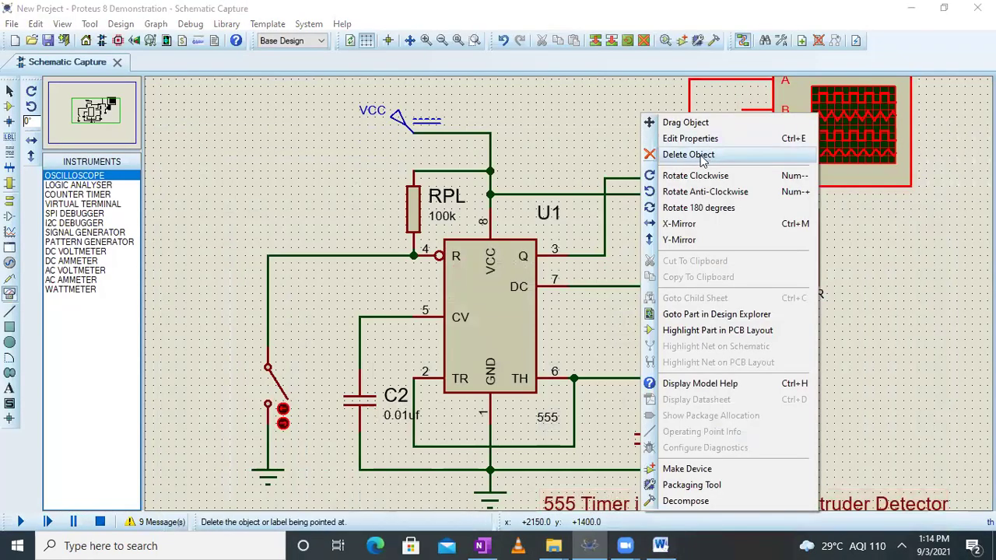
pyautogui.click(688, 155)
pyautogui.click(19, 522)
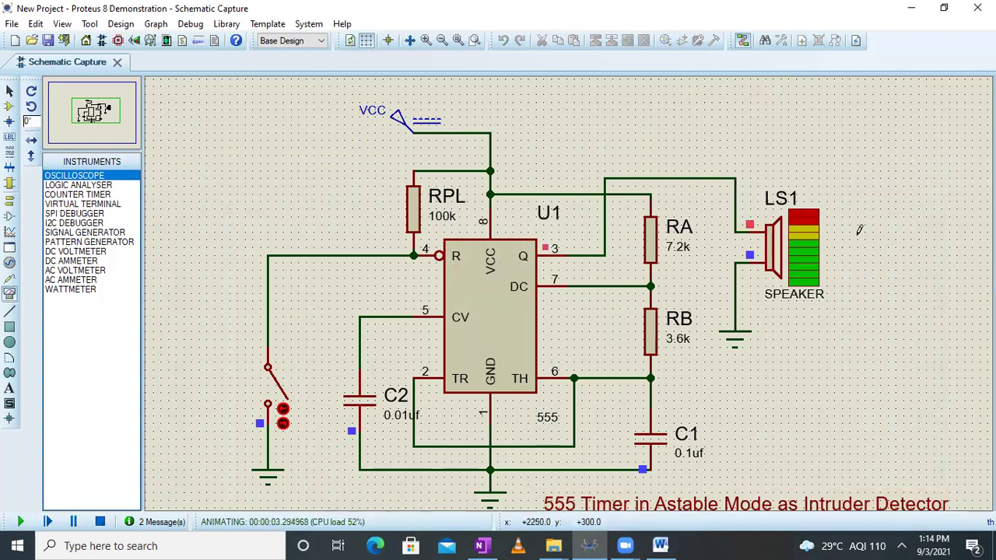
pyautogui.click(99, 522)
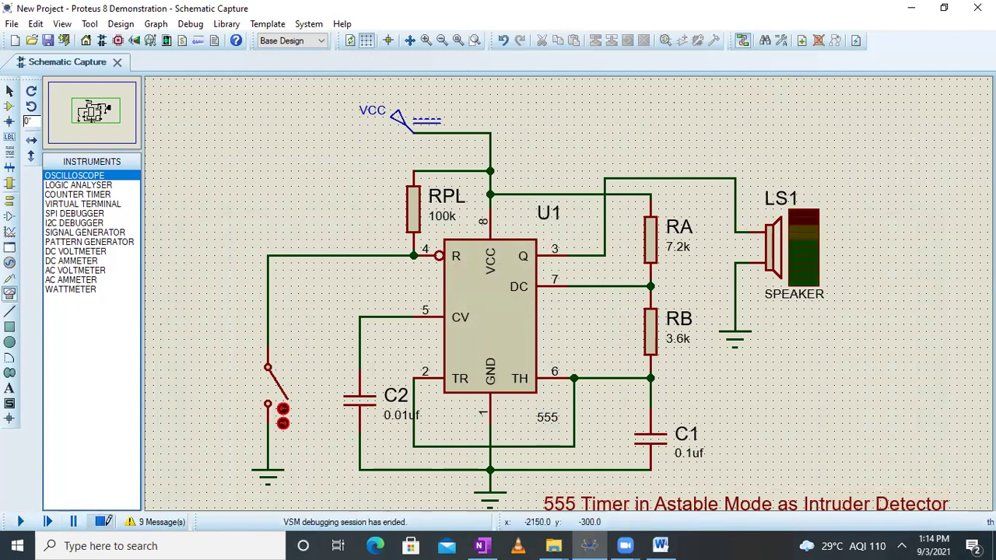
# Step: Place the OneNote notes beside a restored-down, smaller Proteus window
pyautogui.click(482, 546)
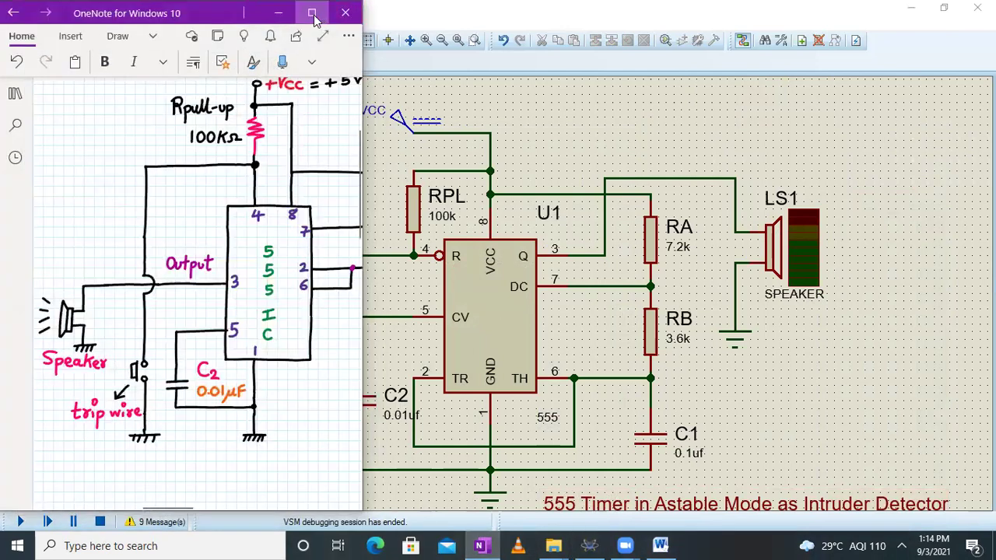
pyautogui.hscroll(5, 230, 8)
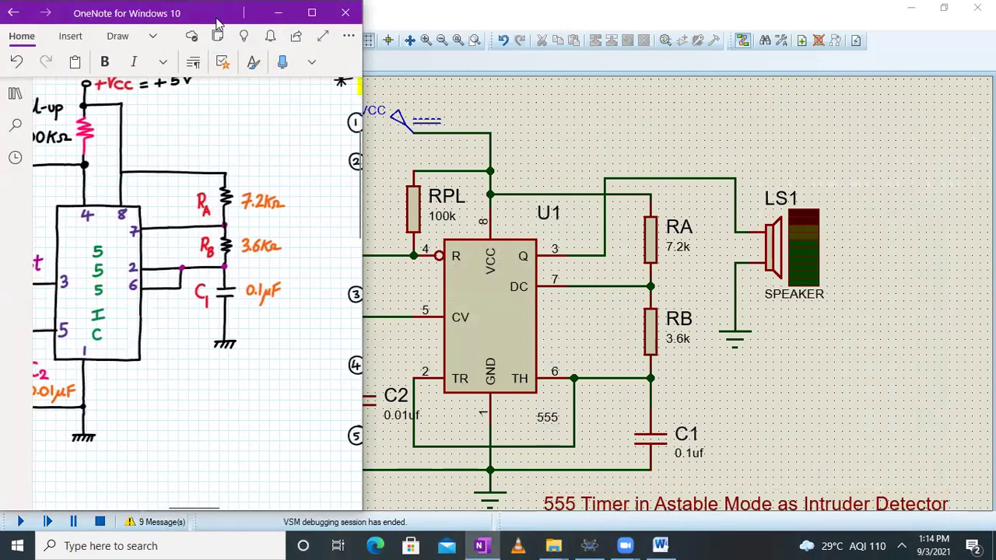
pyautogui.click(491, 87)
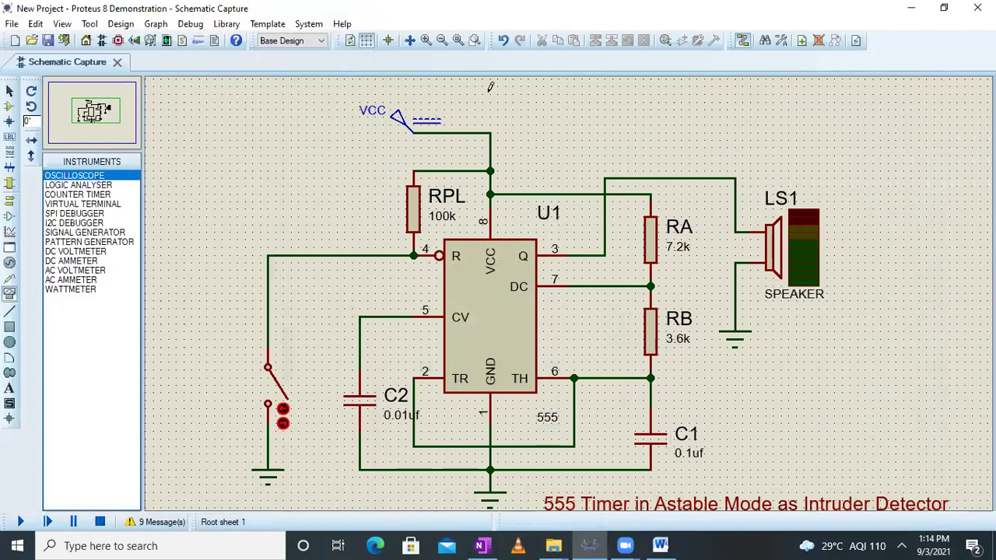
pyautogui.doubleClick(291, 12)
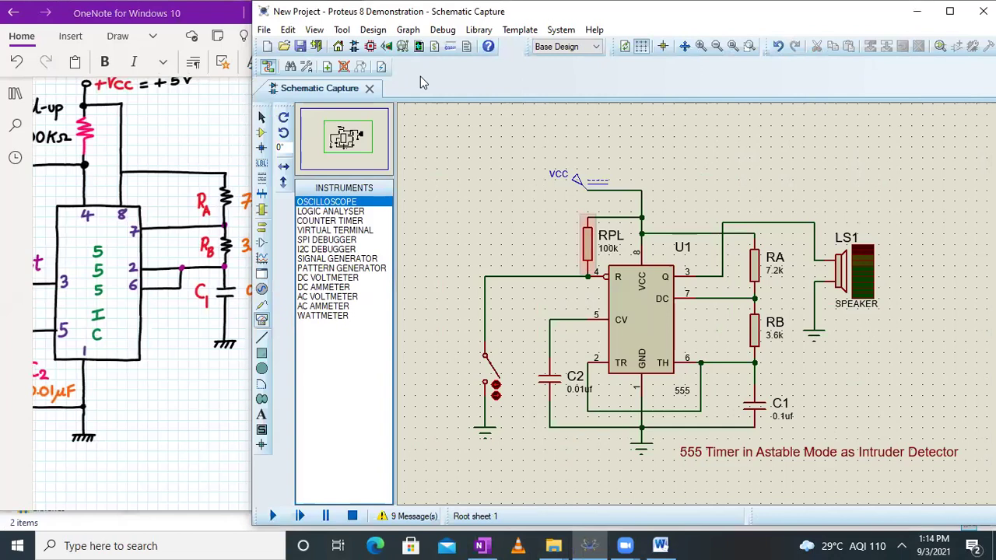
# Step: Zoom the schematic to the area around the 555 intruder detector circuit
pyautogui.click(314, 30)
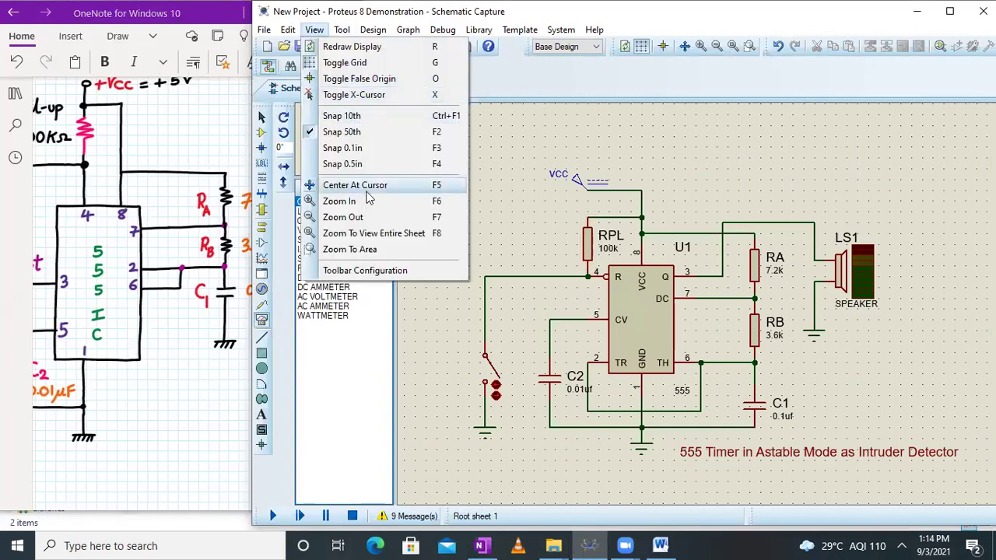
pyautogui.click(363, 255)
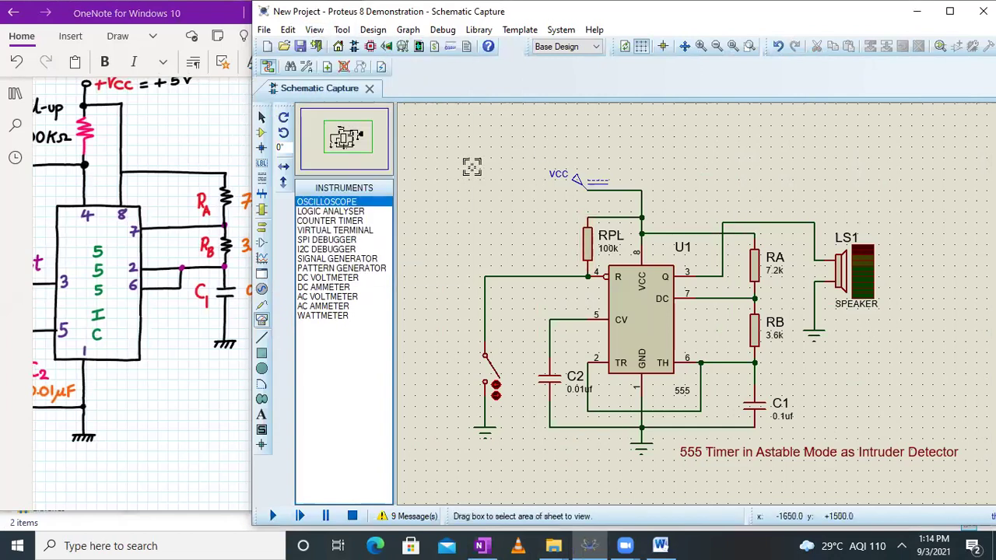
pyautogui.moveTo(469, 163); pyautogui.dragTo(965, 466)
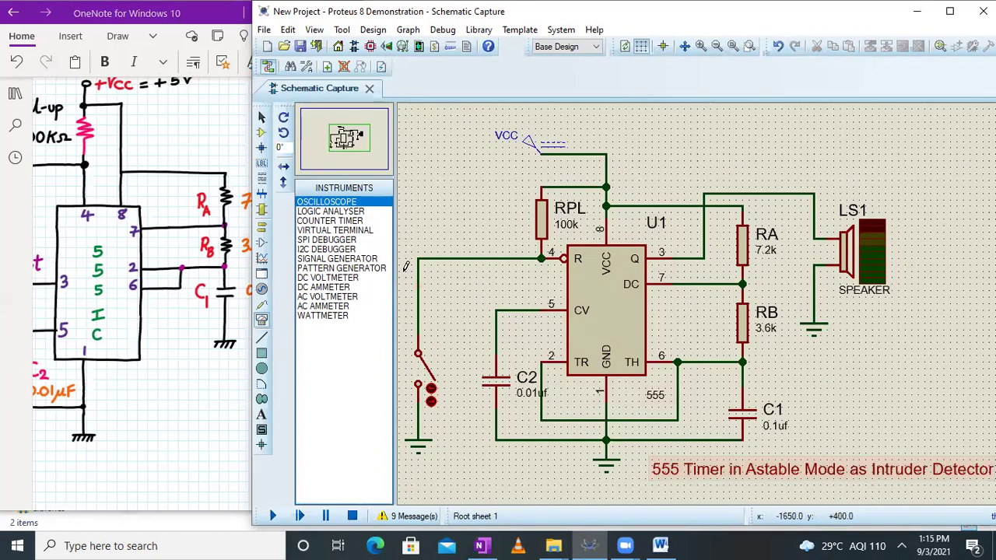
pyautogui.hscroll(5, 169, 269)
pyautogui.keyDown('ctrl'); pyautogui.scroll(-3, 170, 270); pyautogui.keyUp('ctrl')
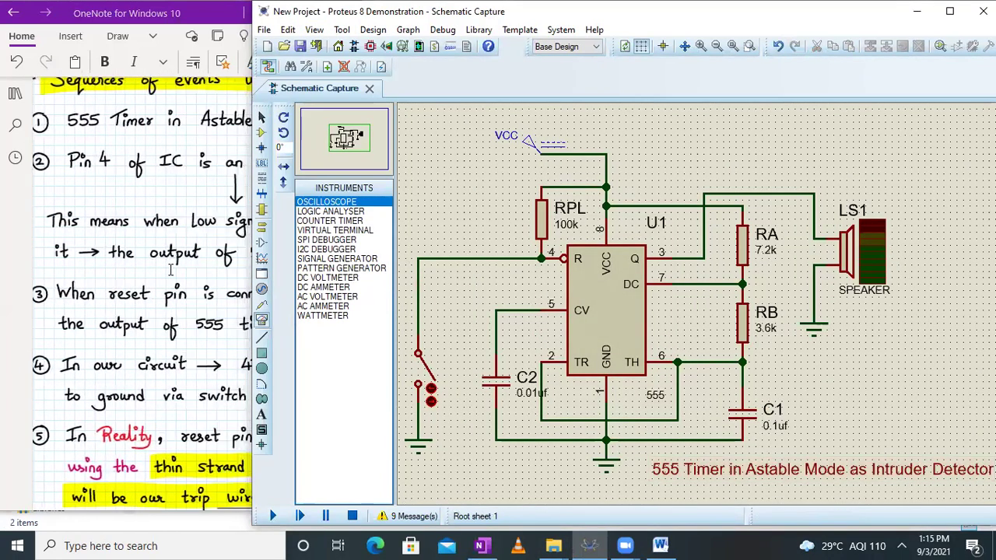
# Step: Widen the OneNote window to show the Sequences of events notes beside the schematic
pyautogui.moveTo(253, 87); pyautogui.dragTo(363, 88)
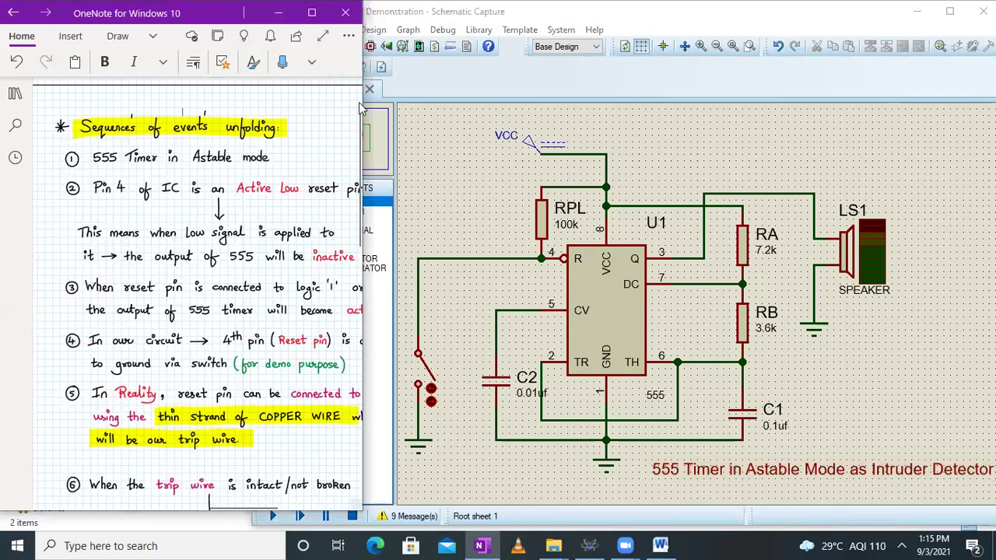
pyautogui.moveTo(364, 102); pyautogui.dragTo(399, 101)
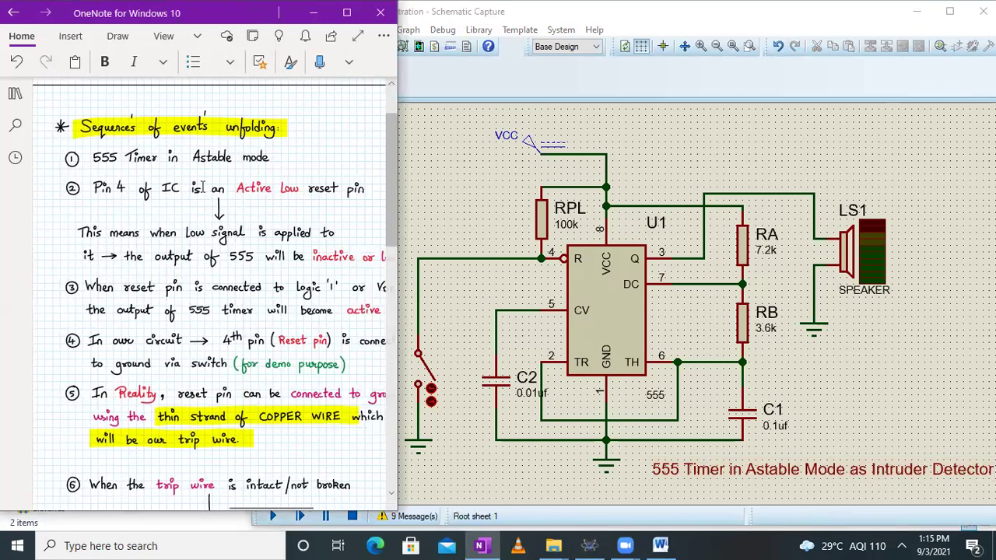
pyautogui.keyDown('ctrl'); pyautogui.scroll(3, 148, 196); pyautogui.keyUp('ctrl')
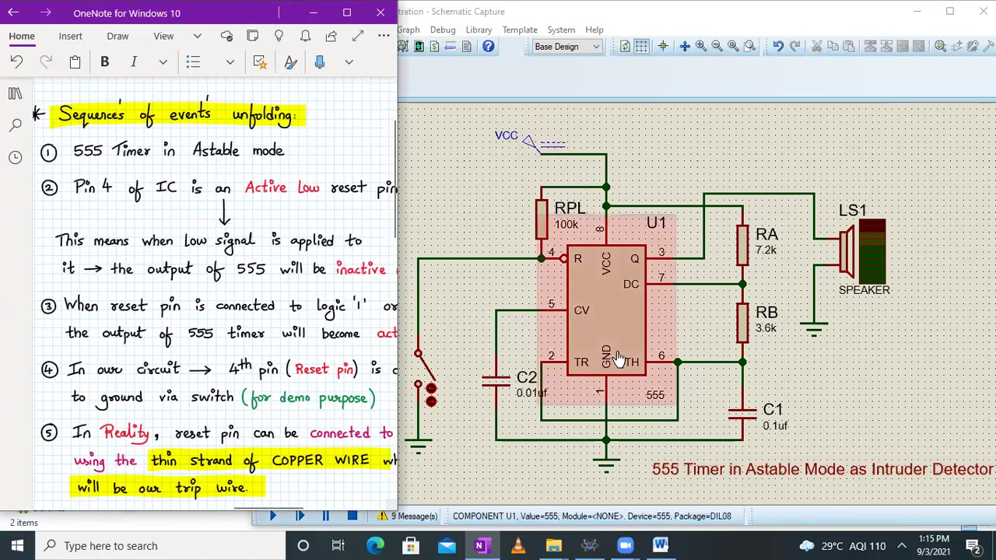
pyautogui.click(497, 103)
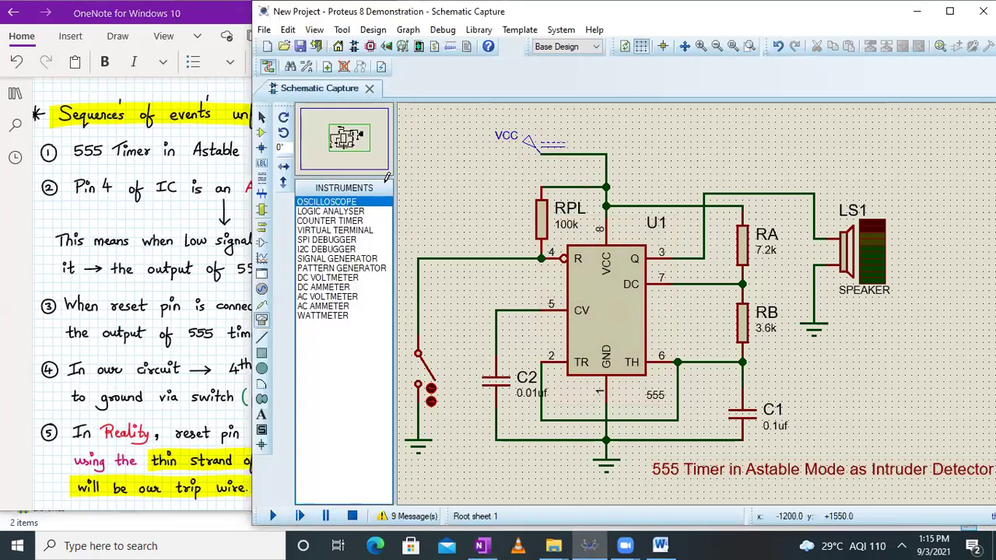
# Step: Scroll down through the next numbered items of the sequence-of-events notes
pyautogui.click(182, 251)
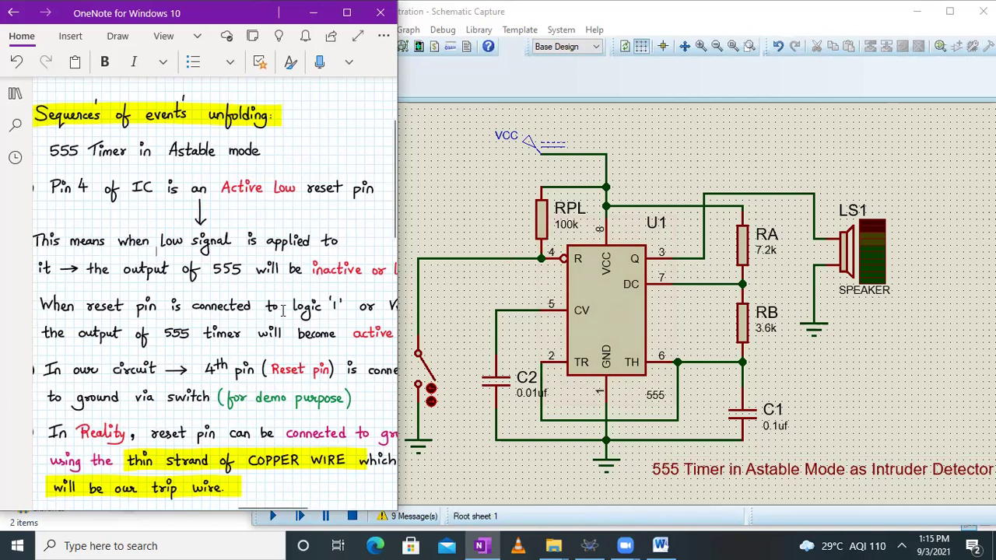
pyautogui.scroll(-1, 283, 311)
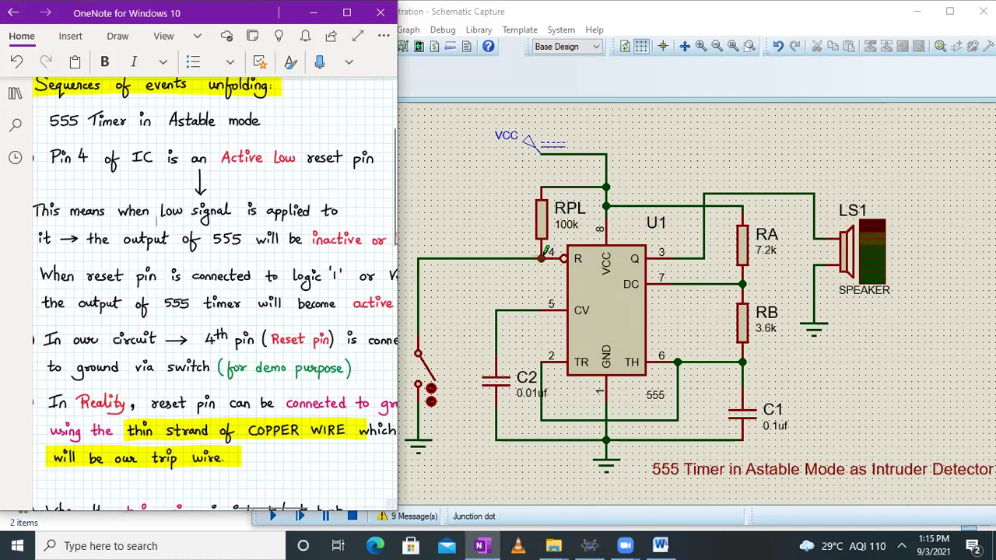
pyautogui.hscroll(3, 245, 287)
pyautogui.hscroll(-3, 245, 287)
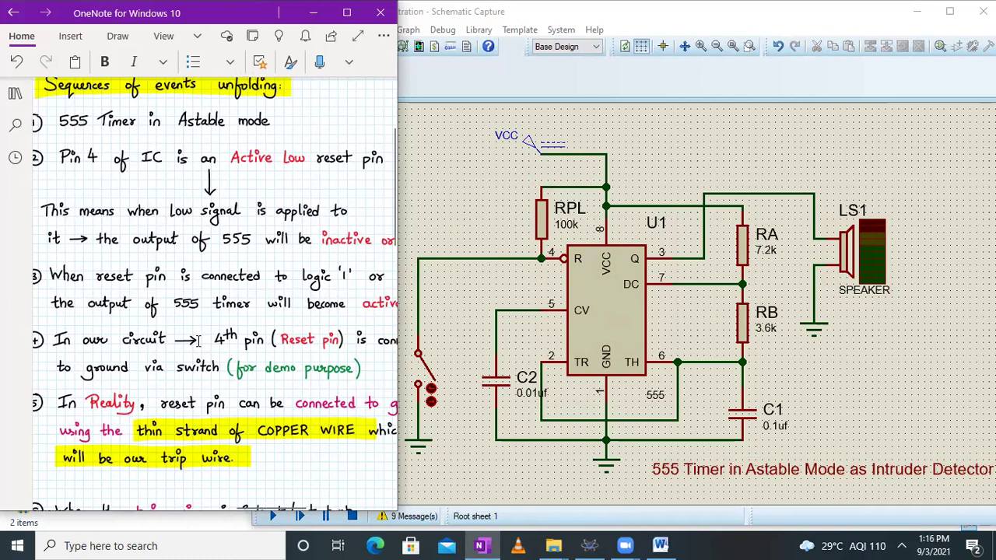
pyautogui.scroll(-2, 198, 339)
pyautogui.hscroll(2, 234, 311)
pyautogui.hscroll(-2, 269, 294)
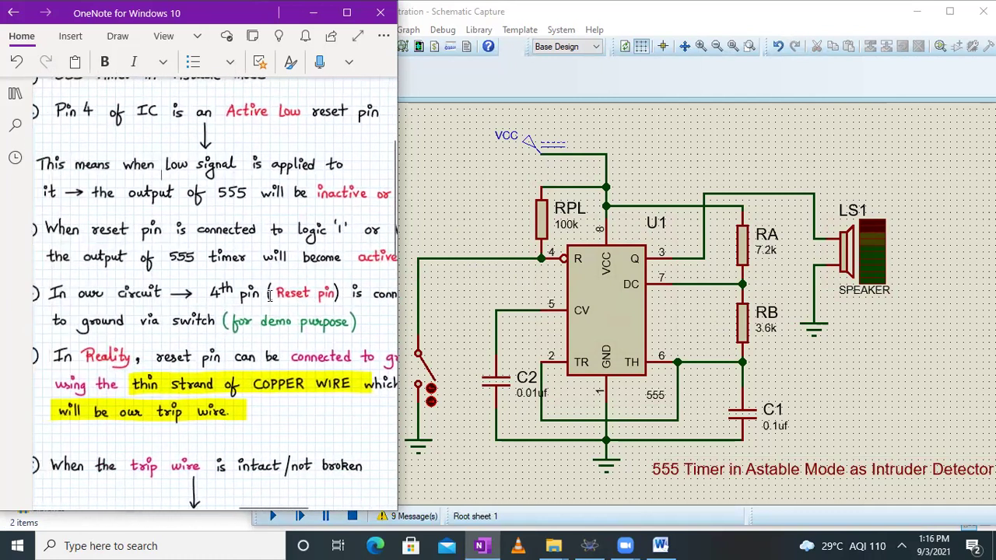
pyautogui.hscroll(-1, 269, 294)
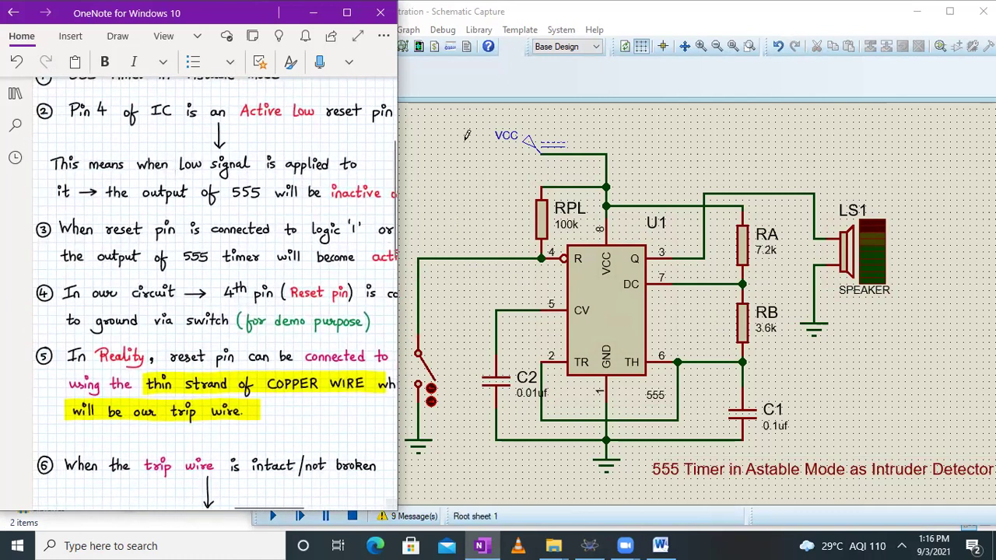
# Step: Glance at the schematic, then read on to the intact trip-wire and intruder items
pyautogui.click(487, 91)
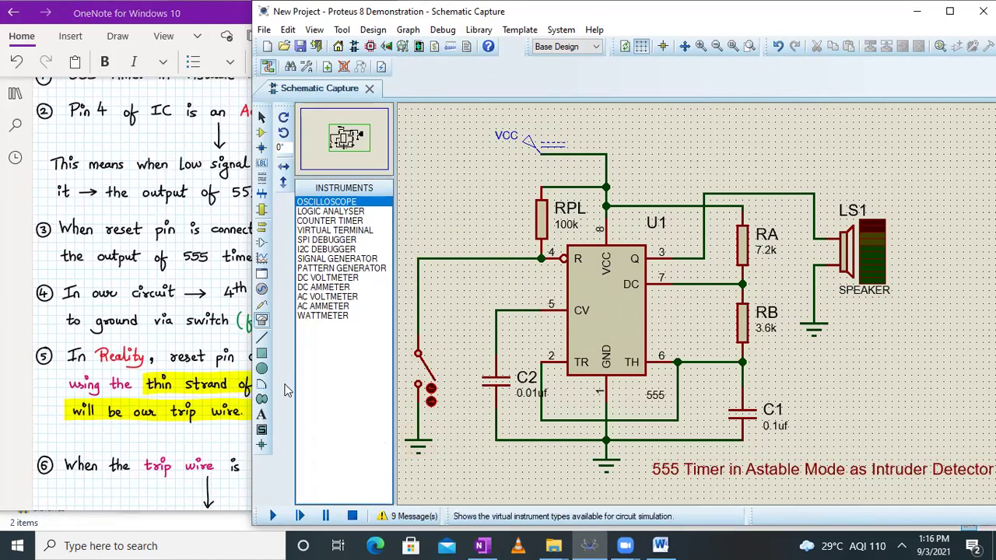
pyautogui.click(216, 281)
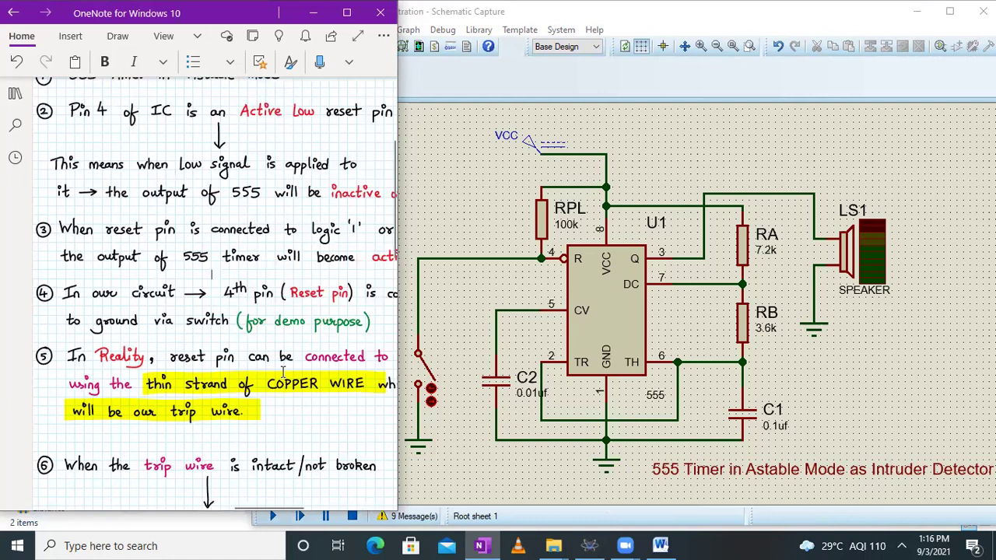
pyautogui.scroll(-2, 251, 342)
pyautogui.hscroll(-3, 334, 308)
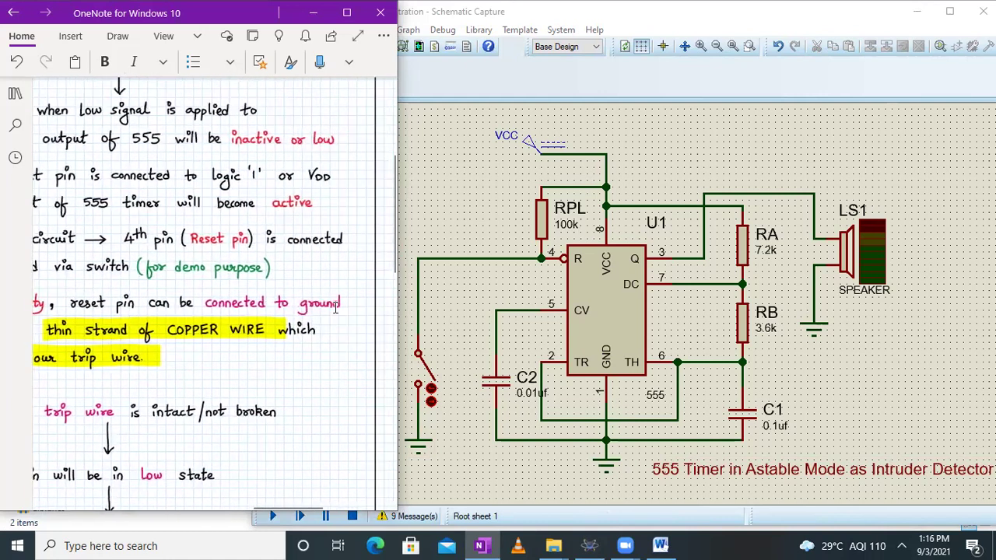
pyautogui.hscroll(2, 296, 365)
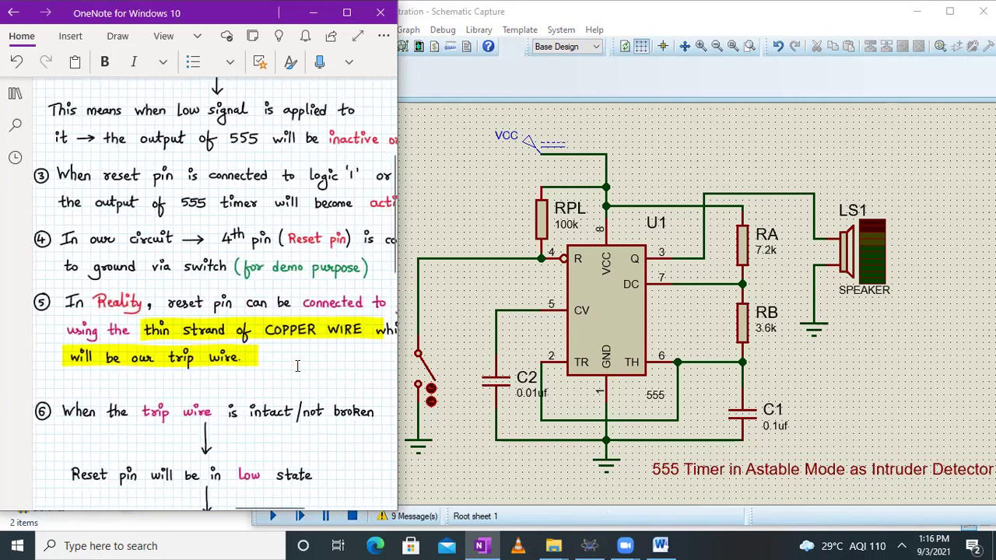
pyautogui.hscroll(3, 336, 333)
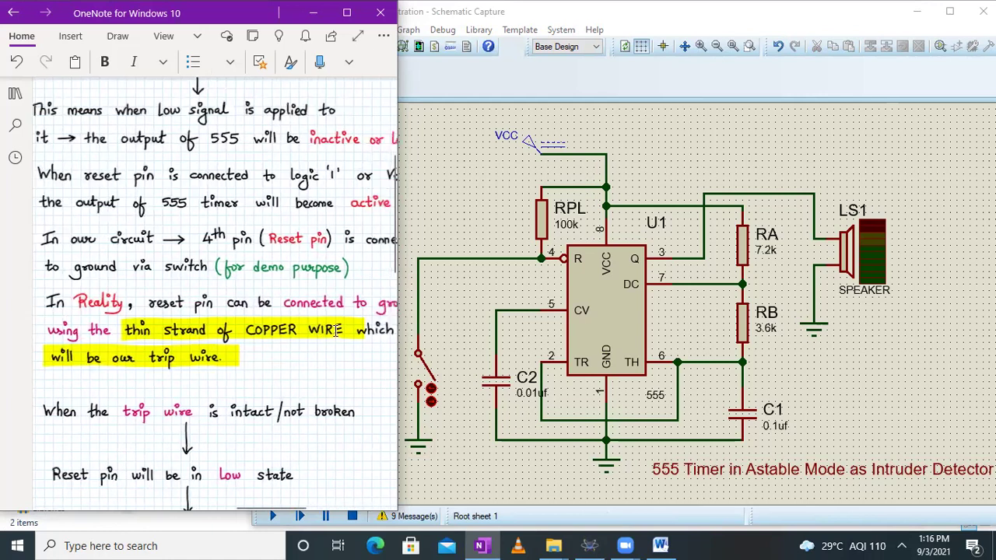
pyautogui.hscroll(-3, 336, 332)
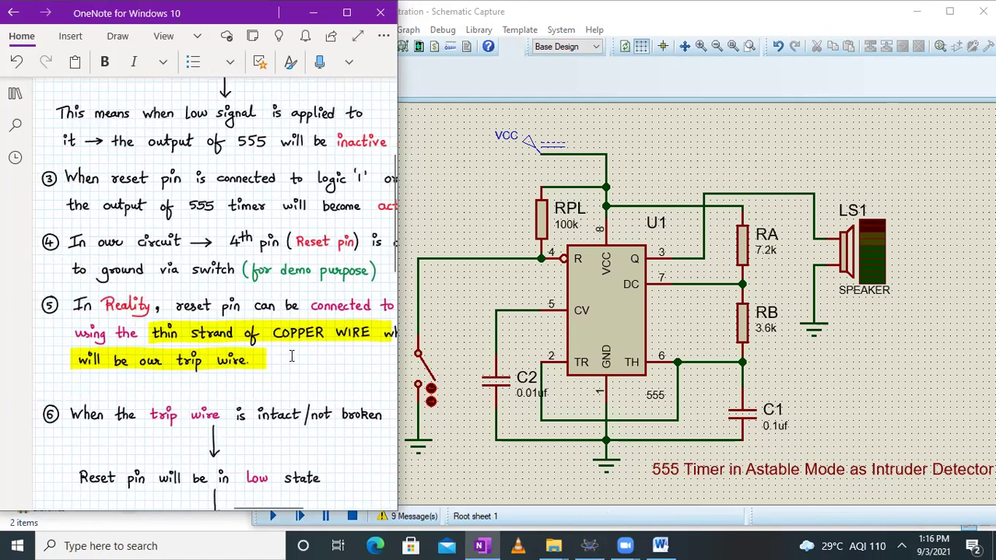
pyautogui.hscroll(3, 333, 366)
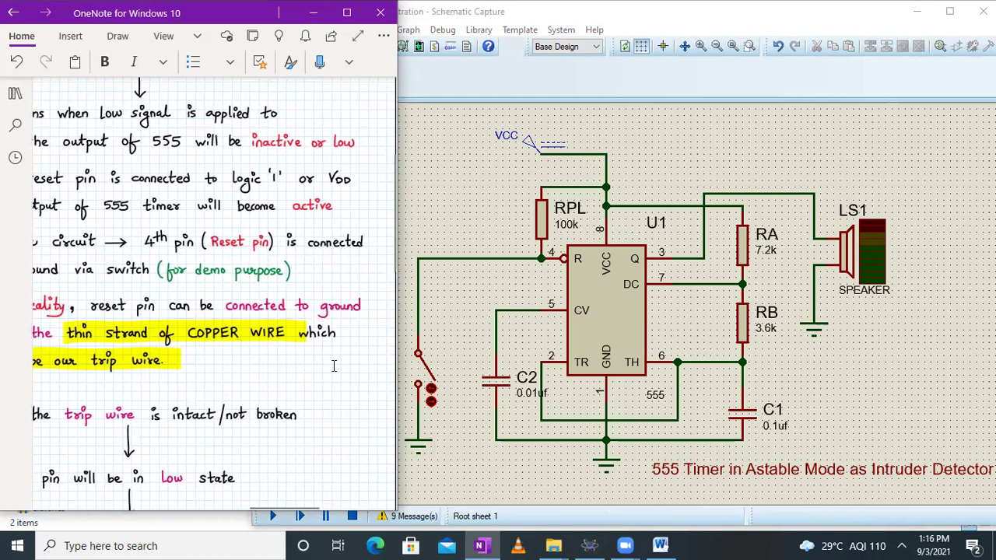
pyautogui.hscroll(-2, 334, 365)
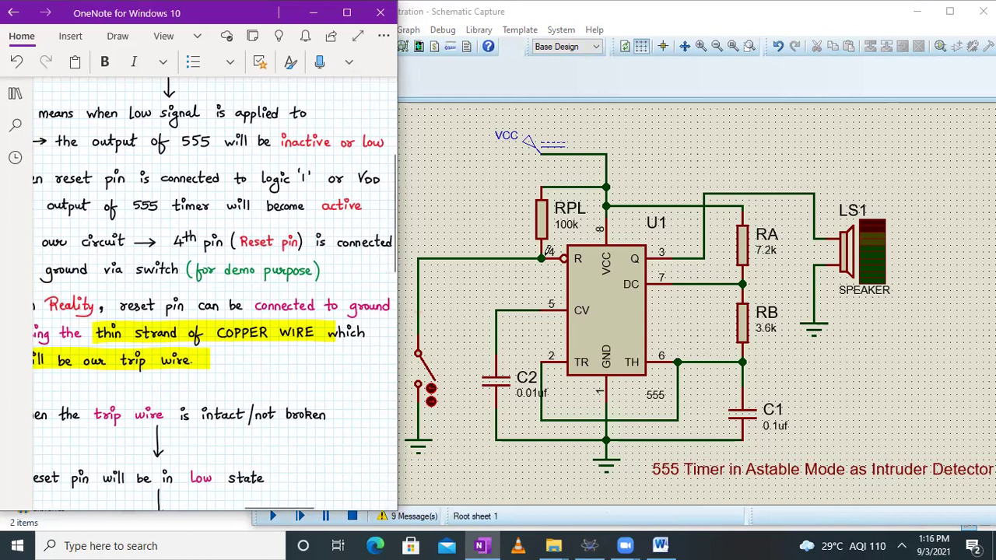
pyautogui.scroll(-5, 246, 408)
pyautogui.hscroll(-1, 264, 389)
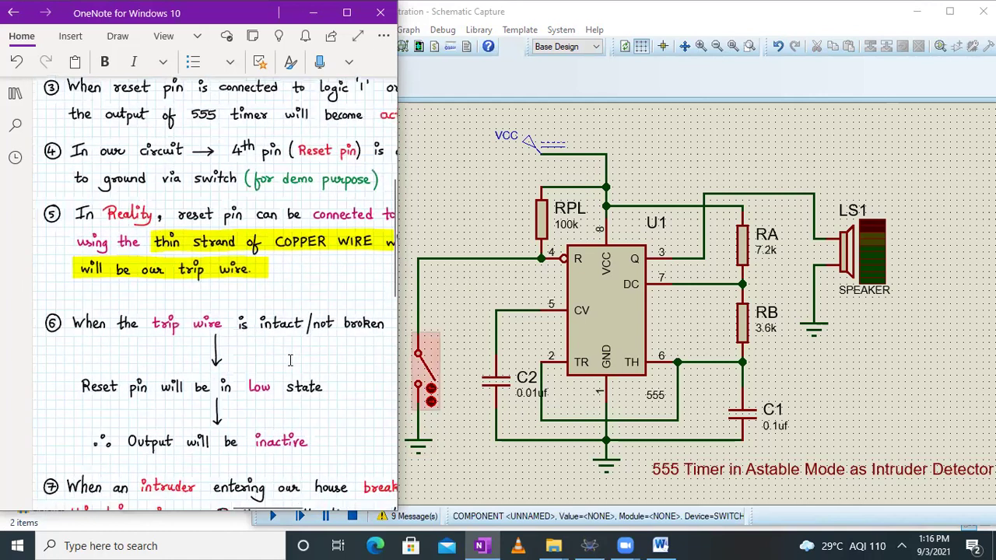
pyautogui.scroll(-1, 289, 359)
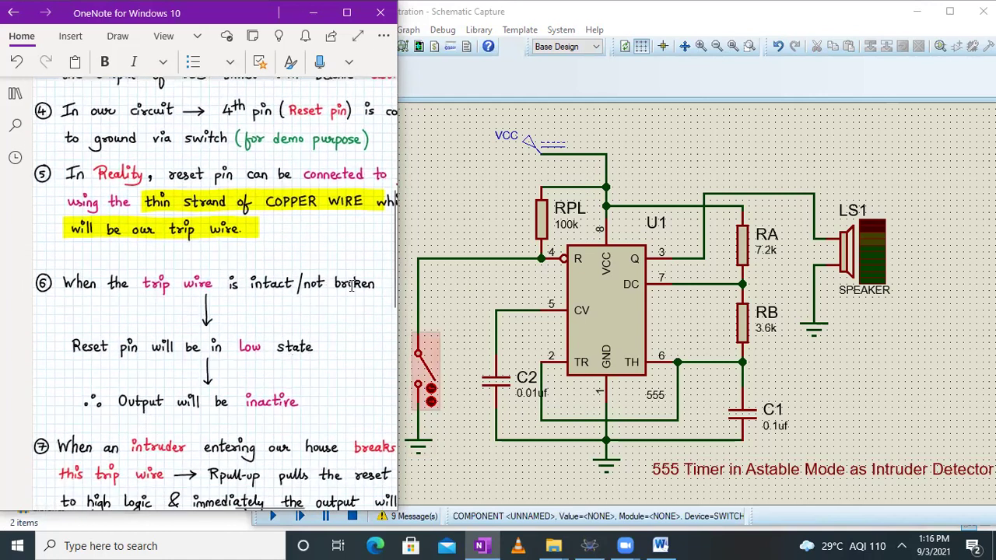
# Step: Close the trip-wire switch on the 555 reset line and read the matching notes
pyautogui.click(430, 395)
pyautogui.click(431, 395)
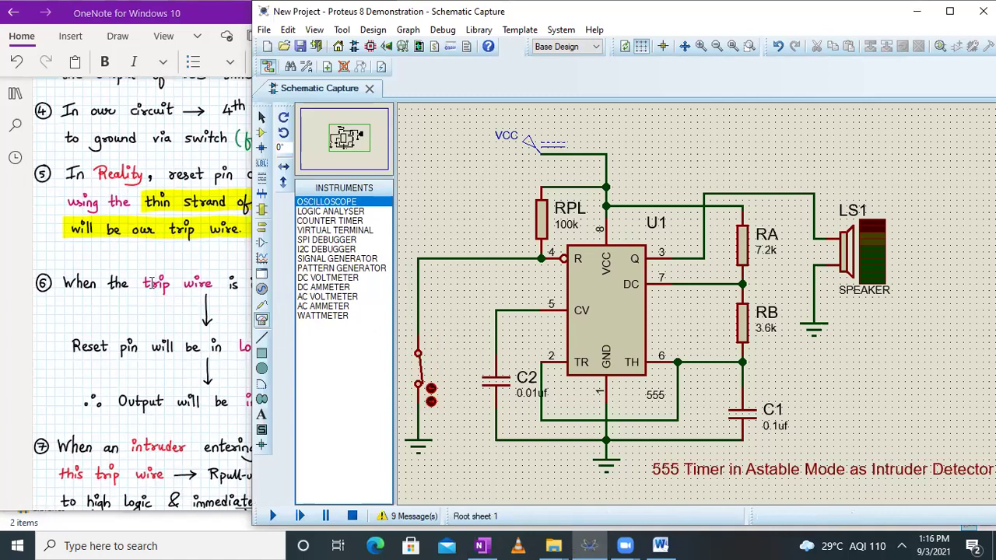
pyautogui.click(164, 312)
pyautogui.hscroll(2, 253, 296)
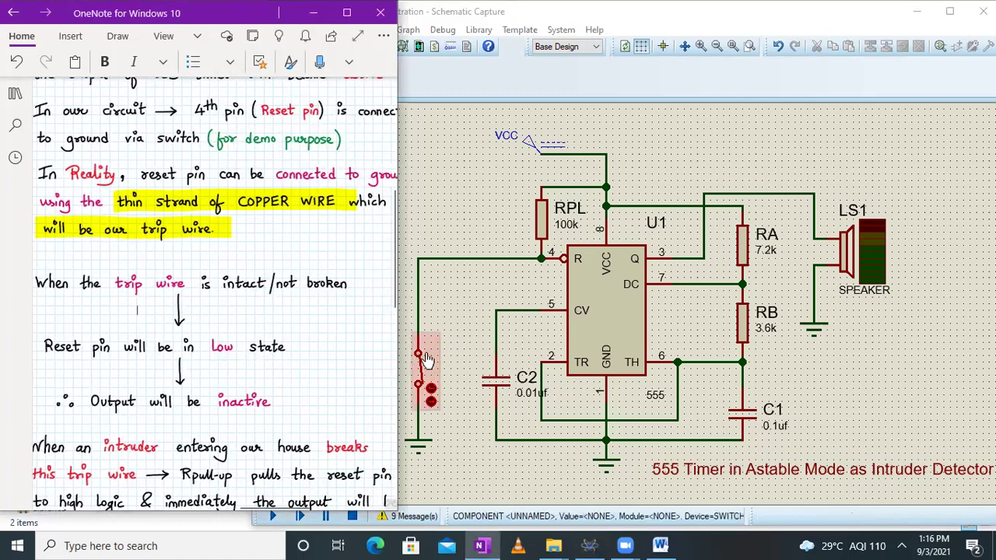
pyautogui.scroll(-1, 246, 359)
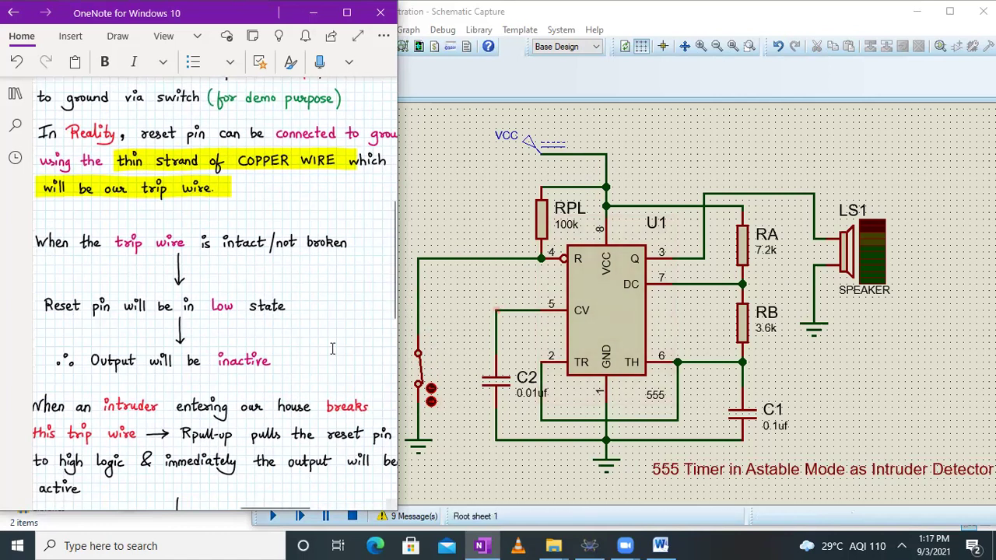
pyautogui.scroll(-2, 333, 349)
pyautogui.hscroll(-1, 333, 349)
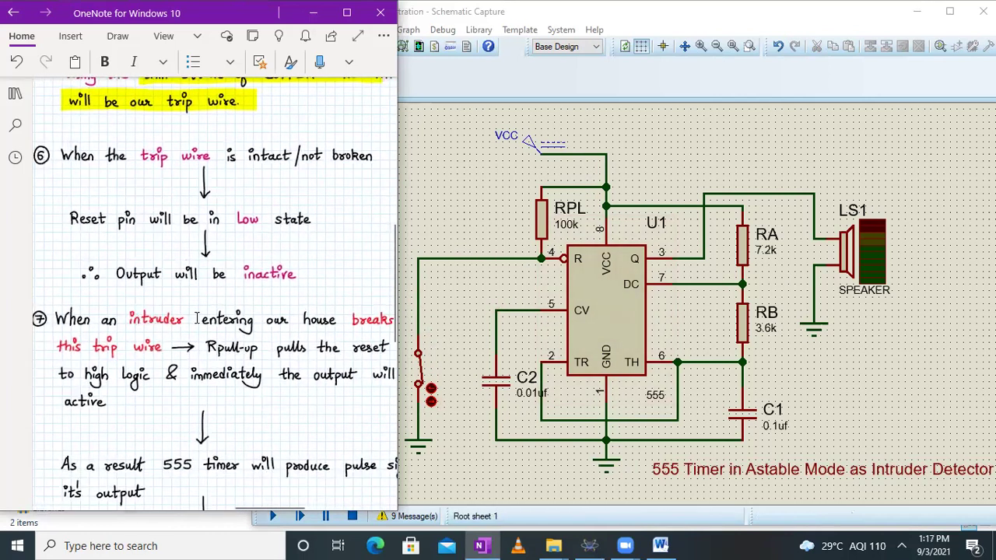
pyautogui.hscroll(1, 335, 325)
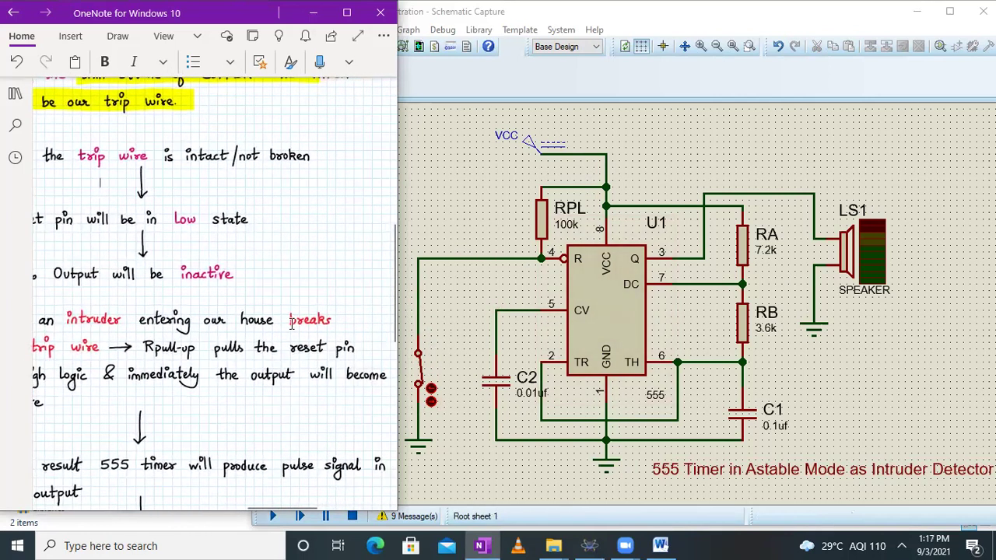
pyautogui.hscroll(1, 292, 325)
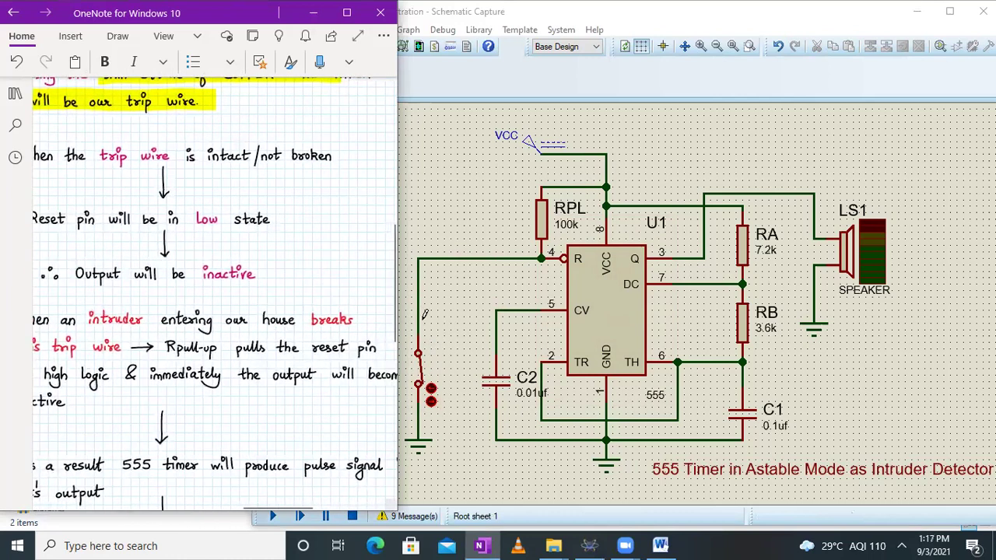
# Step: Open the trip-wire switch again to simulate an intruder breaking the wire
pyautogui.click(433, 405)
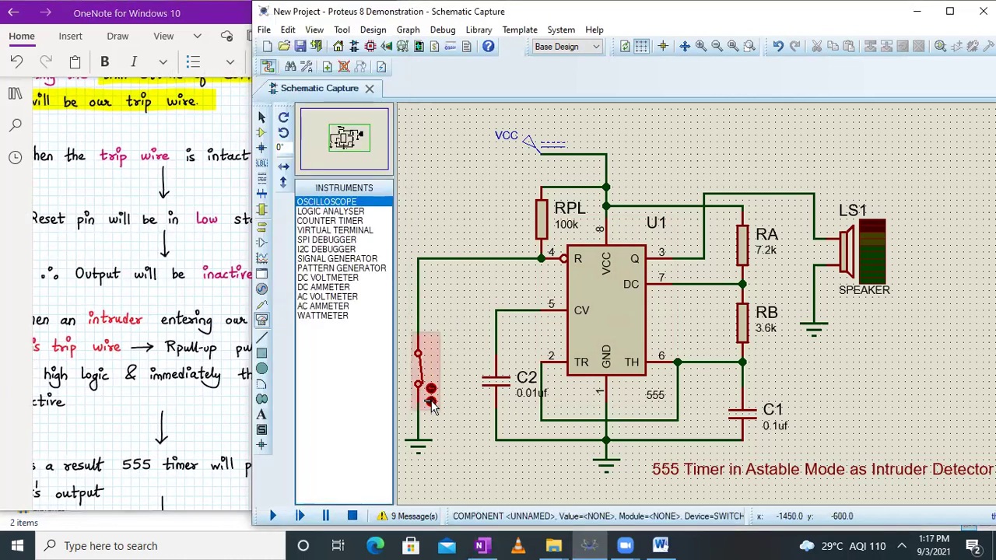
pyautogui.click(427, 391)
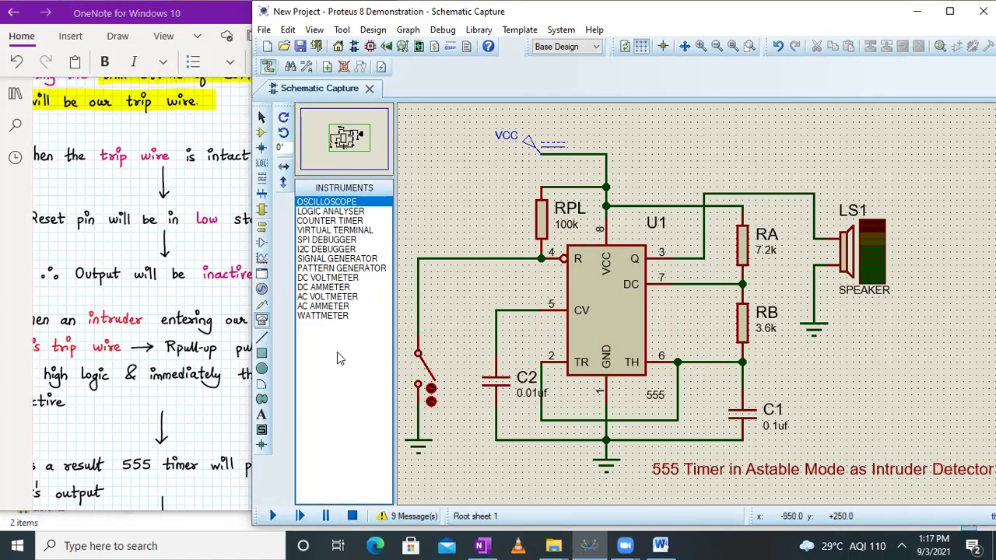
pyautogui.click(146, 308)
# Step: Scroll the notes to the lines where the 555 pulses drive the speaker to warn of the intruder
pyautogui.hscroll(-2, 239, 354)
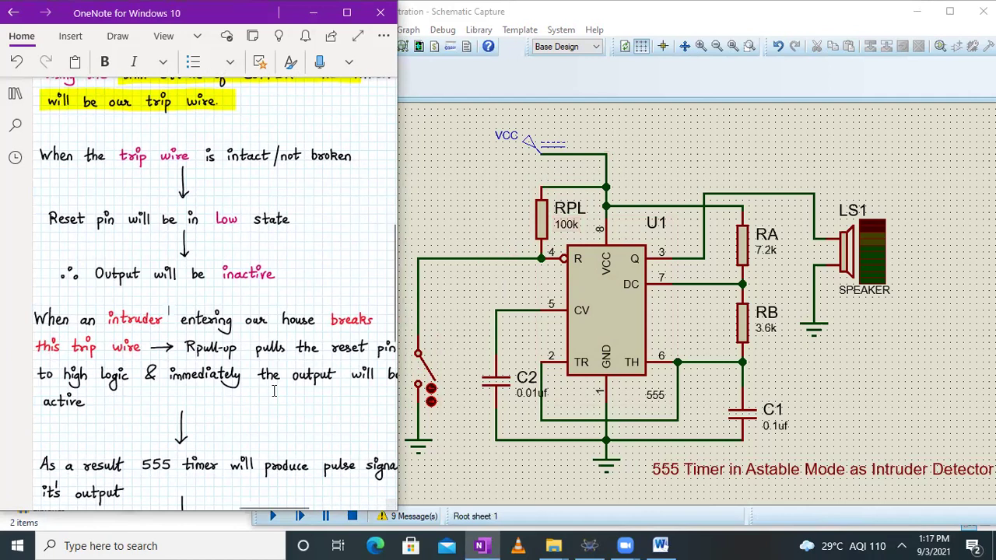
pyautogui.hscroll(2, 296, 389)
pyautogui.hscroll(-3, 295, 389)
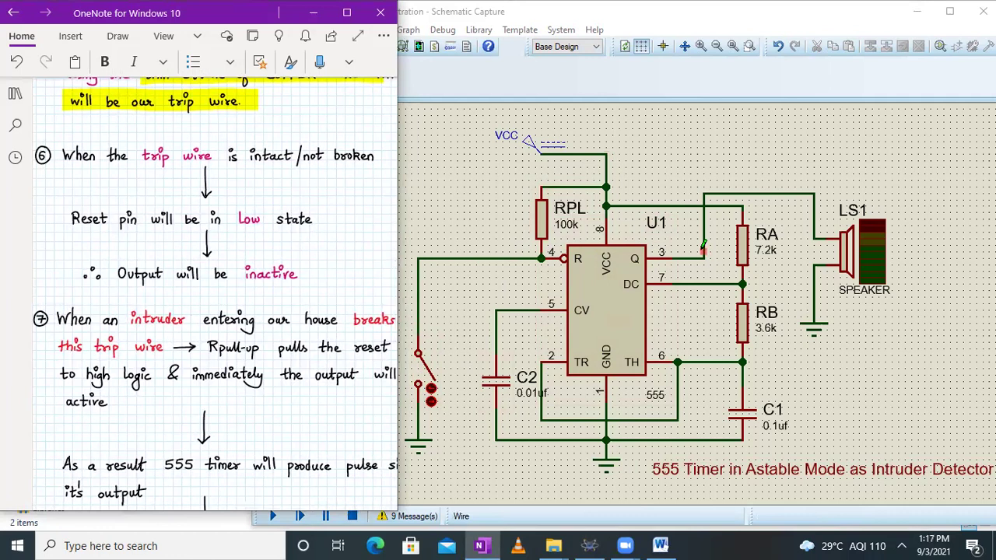
pyautogui.scroll(-4, 294, 353)
pyautogui.hscroll(2, 294, 353)
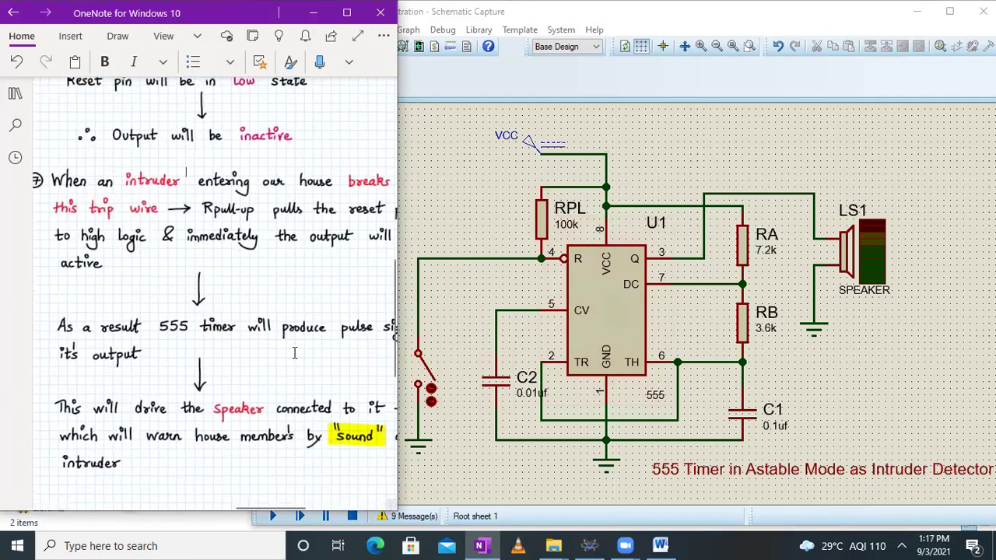
pyautogui.hscroll(-2, 294, 353)
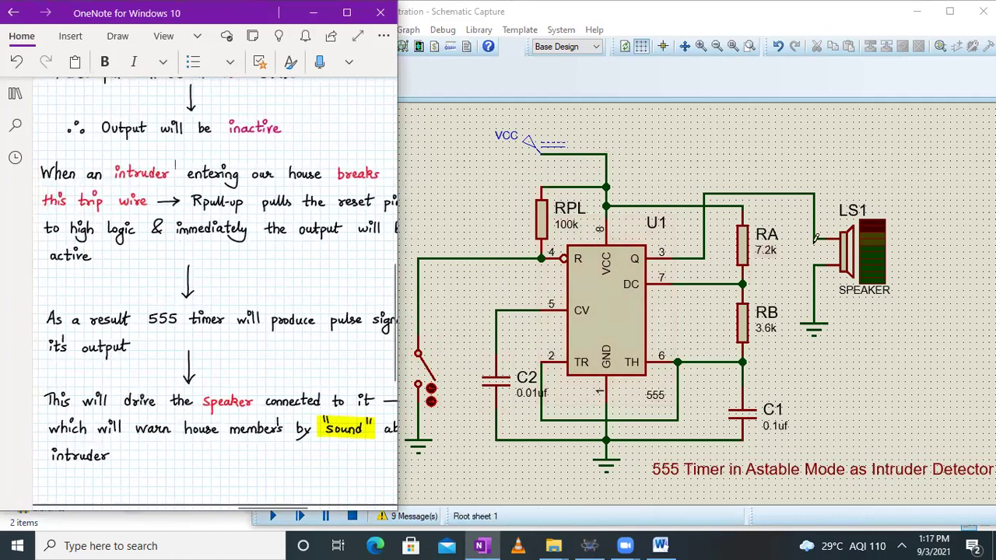
pyautogui.hscroll(2, 271, 346)
pyautogui.hscroll(-3, 272, 346)
pyautogui.hscroll(4, 272, 345)
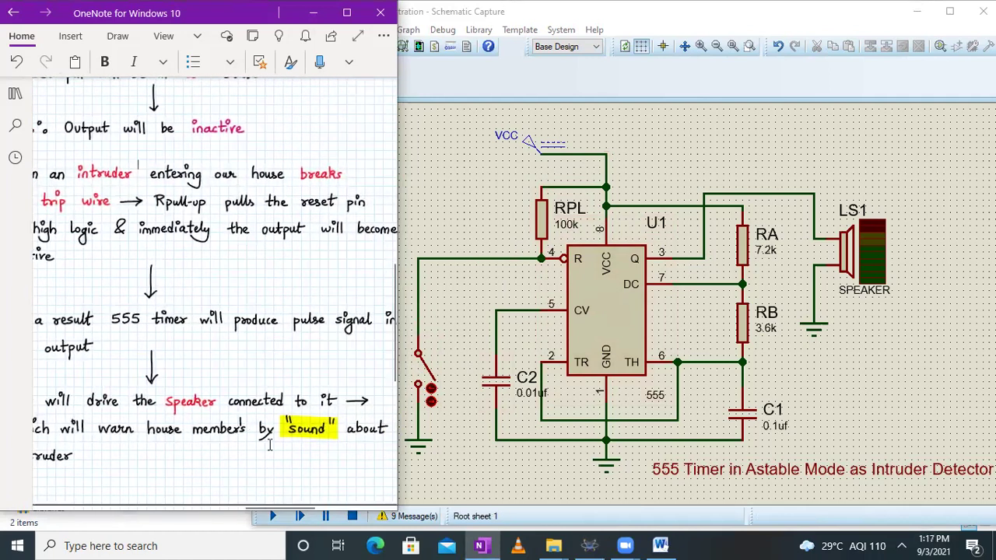
pyautogui.hscroll(-3, 350, 451)
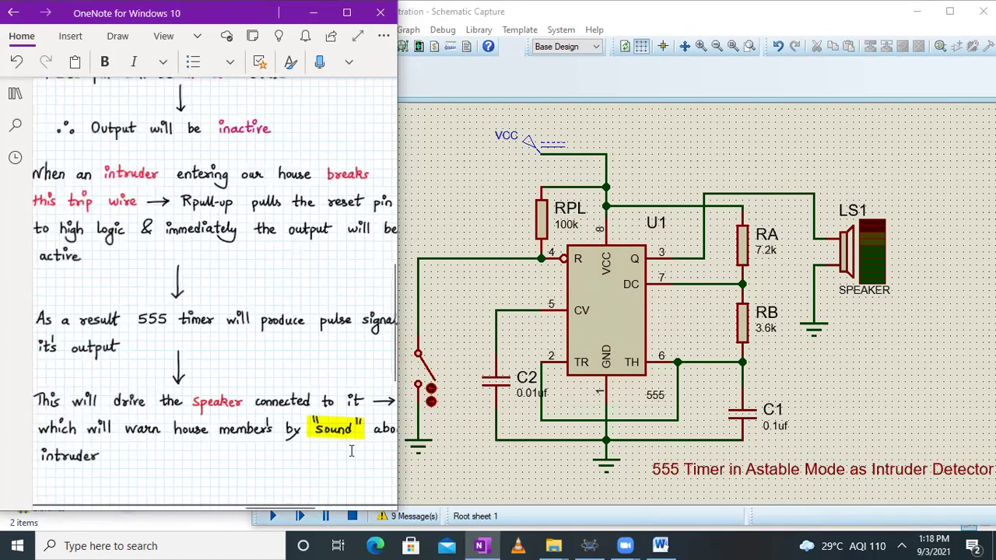
# Step: Run and then stop the 555 simulation from the Schematic Capture tab
pyautogui.click(493, 516)
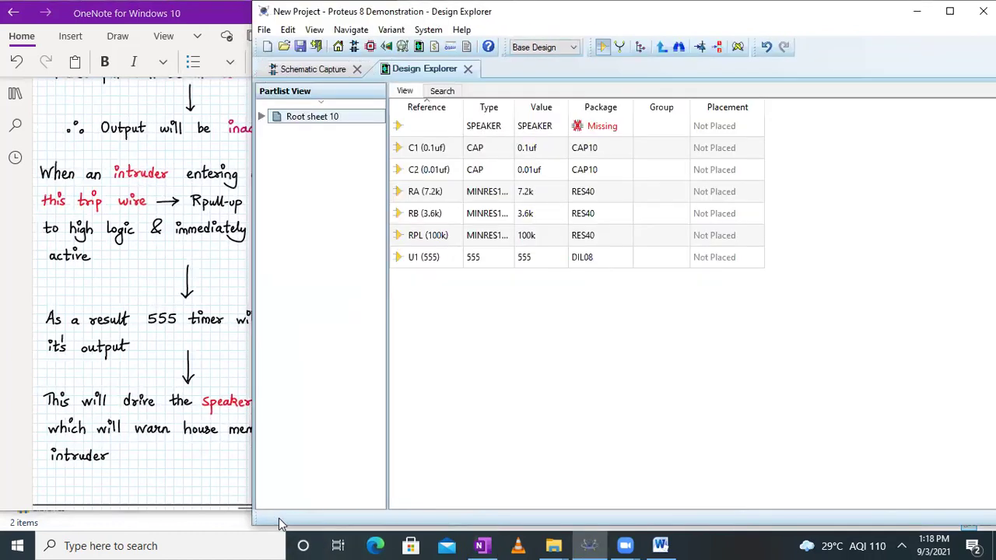
pyautogui.click(304, 68)
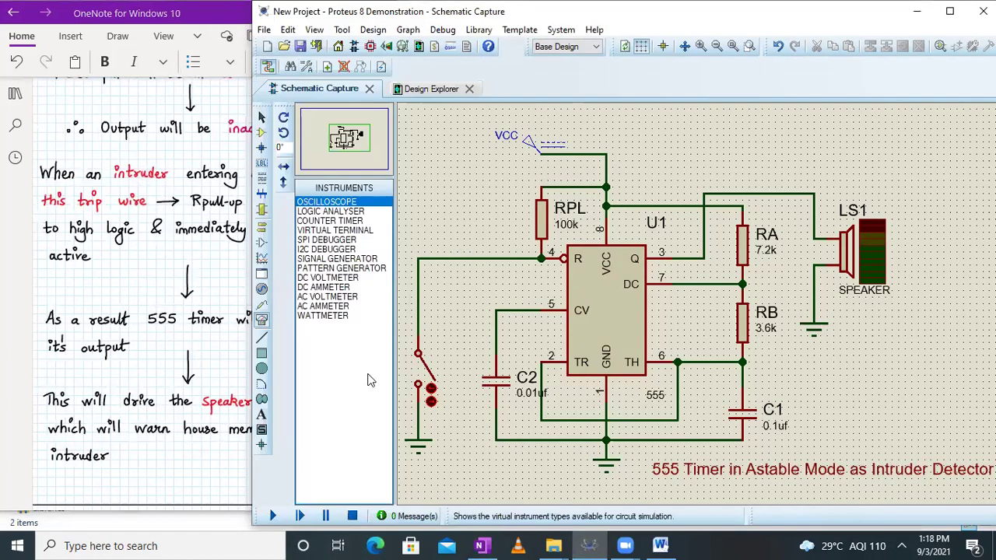
pyautogui.click(273, 515)
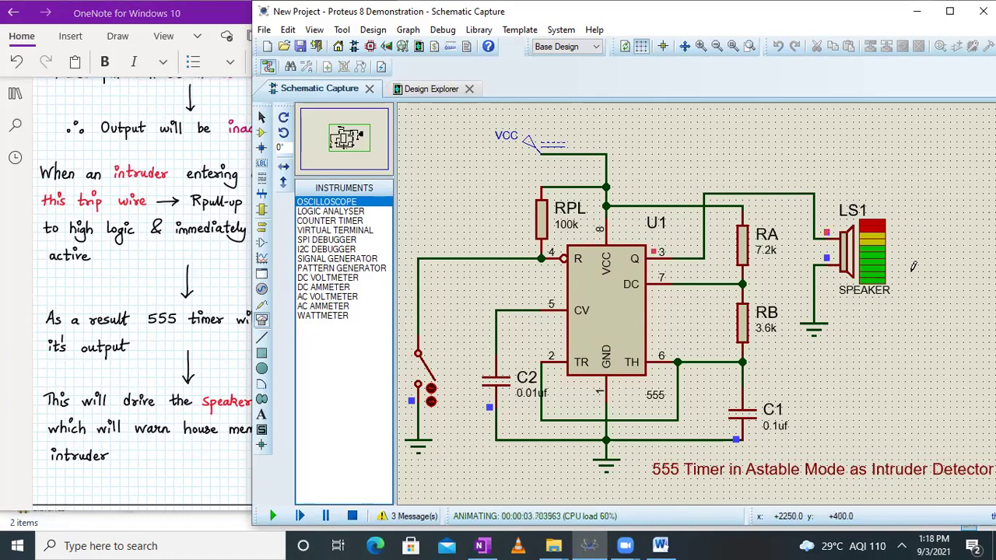
pyautogui.click(352, 517)
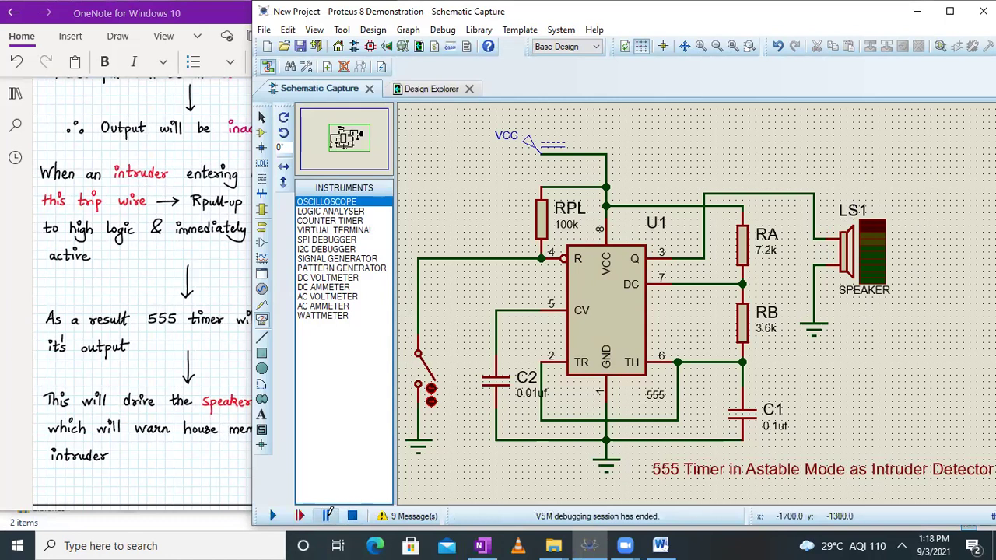
# Step: Start the simulation paused at zero and maximize the schematic window
pyautogui.click(326, 516)
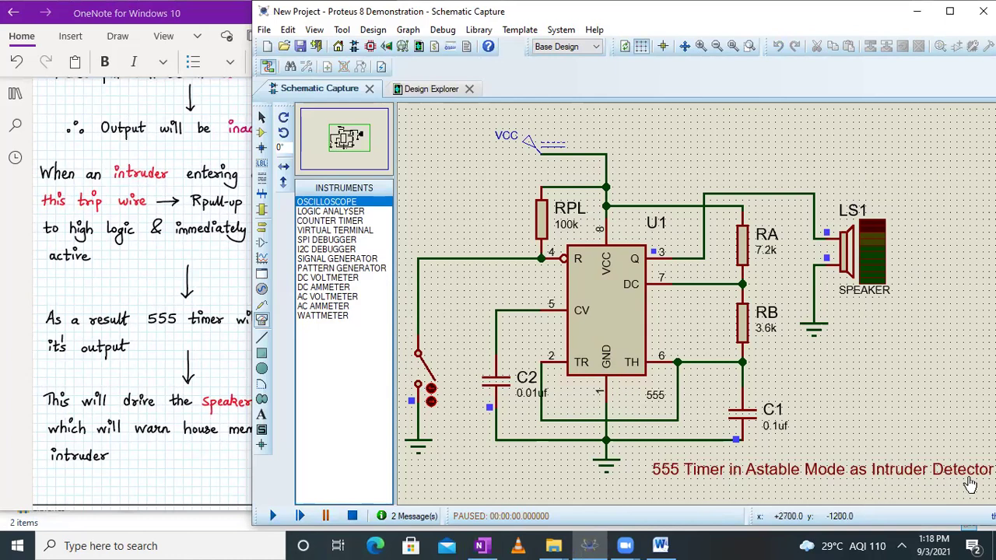
pyautogui.doubleClick(337, 16)
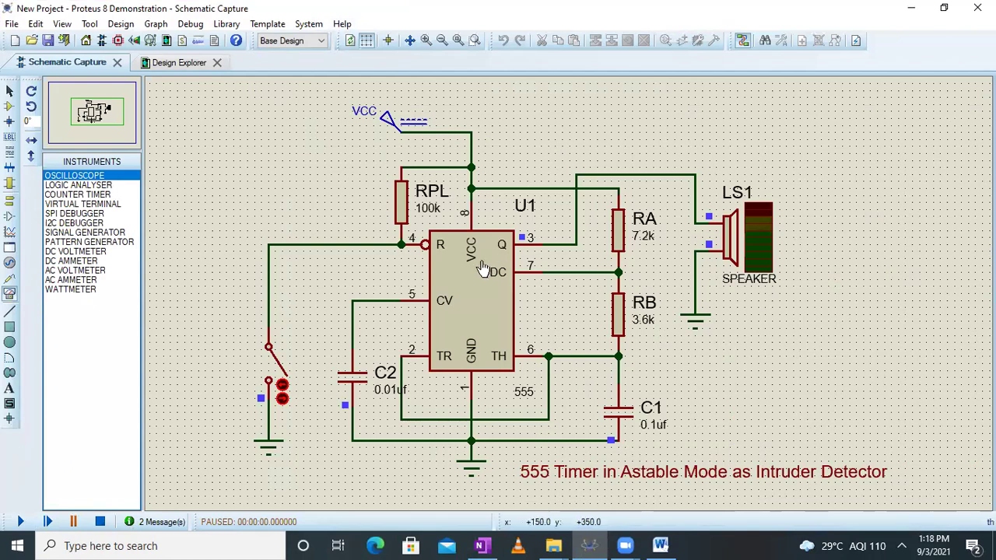
pyautogui.click(662, 545)
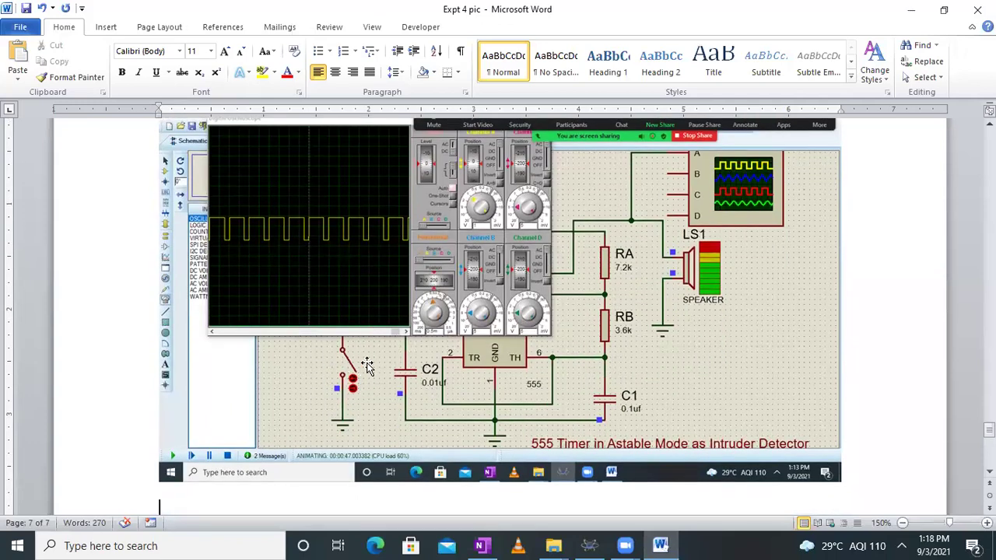
# Step: Look over the Word document's oscilloscope screenshots, then return to the paused Proteus schematic
pyautogui.scroll(-5, 393, 356)
pyautogui.scroll(15, 393, 356)
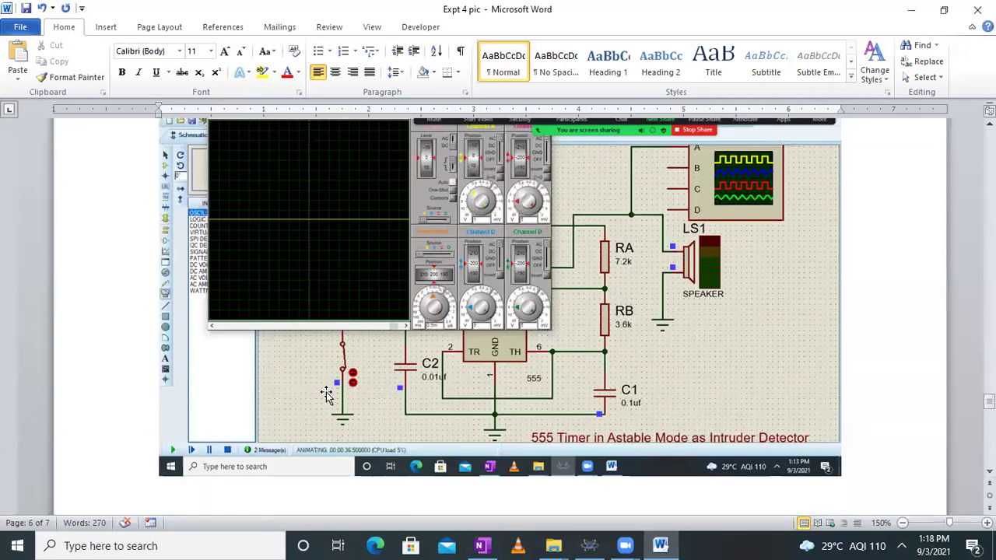
pyautogui.scroll(2, 329, 395)
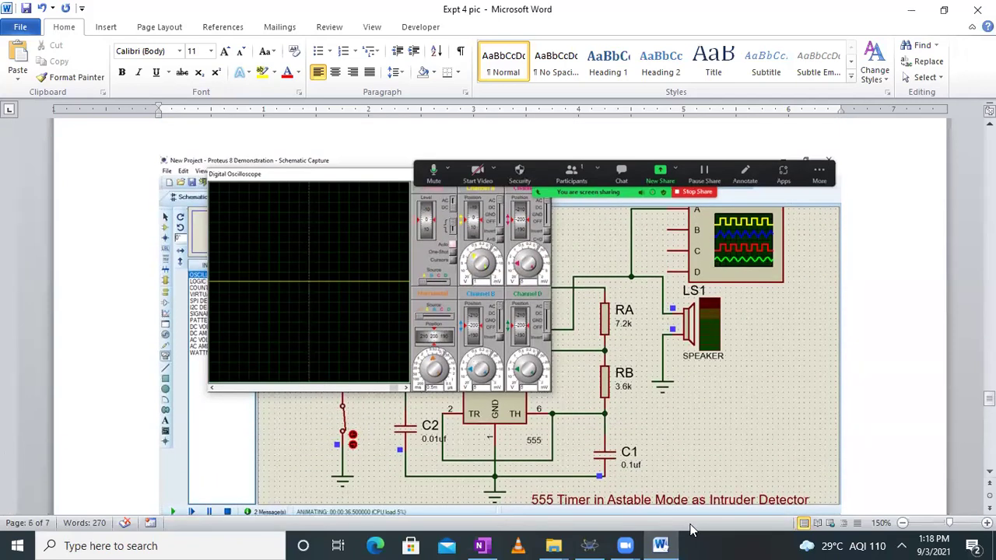
pyautogui.click(590, 545)
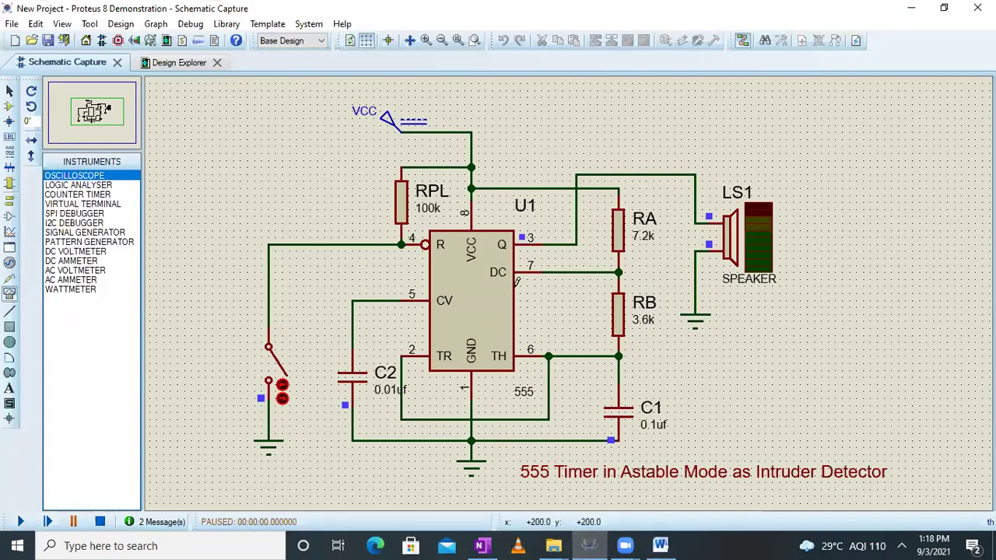